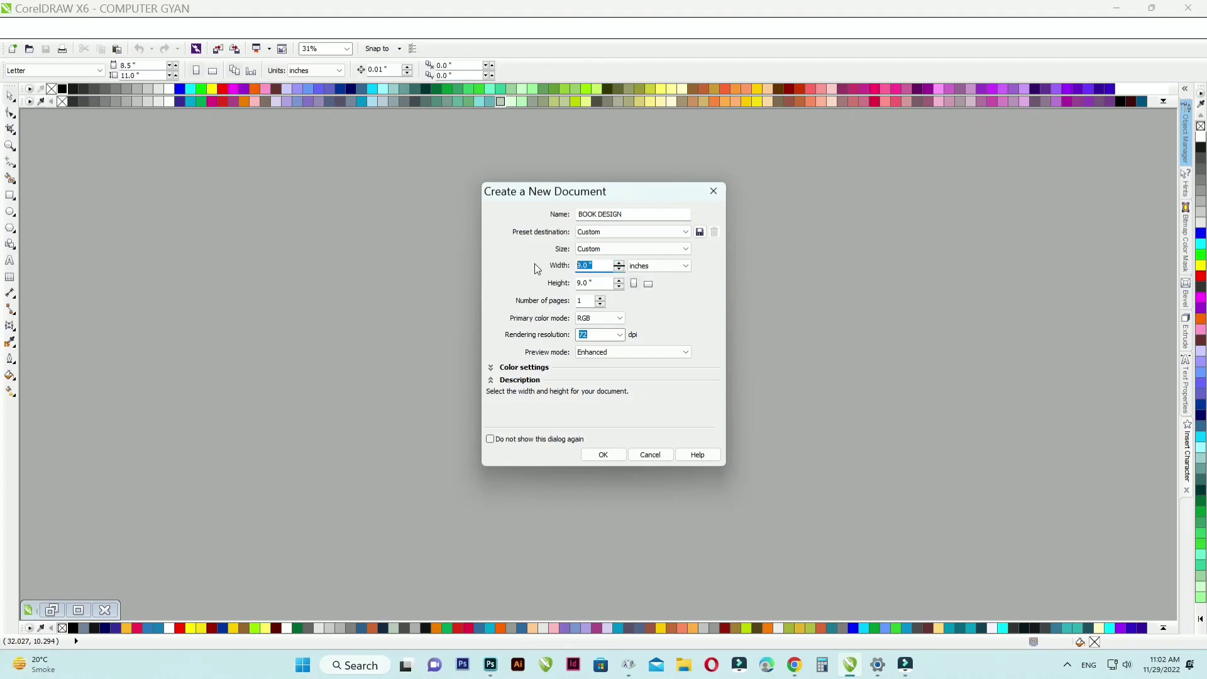
- Create the BOOK DESIGN document at 8.5 × 11 inches, setting its primary color mode and rendering resolution
{"action": "type", "text": "8.5"}
{"action": "left_click", "coordinate": [612, 315]}
{"action": "left_click", "coordinate": [670, 315]}
{"action": "left_click", "coordinate": [620, 335]}
{"action": "left_click", "coordinate": [601, 354]}
{"action": "left_click", "coordinate": [603, 454]}
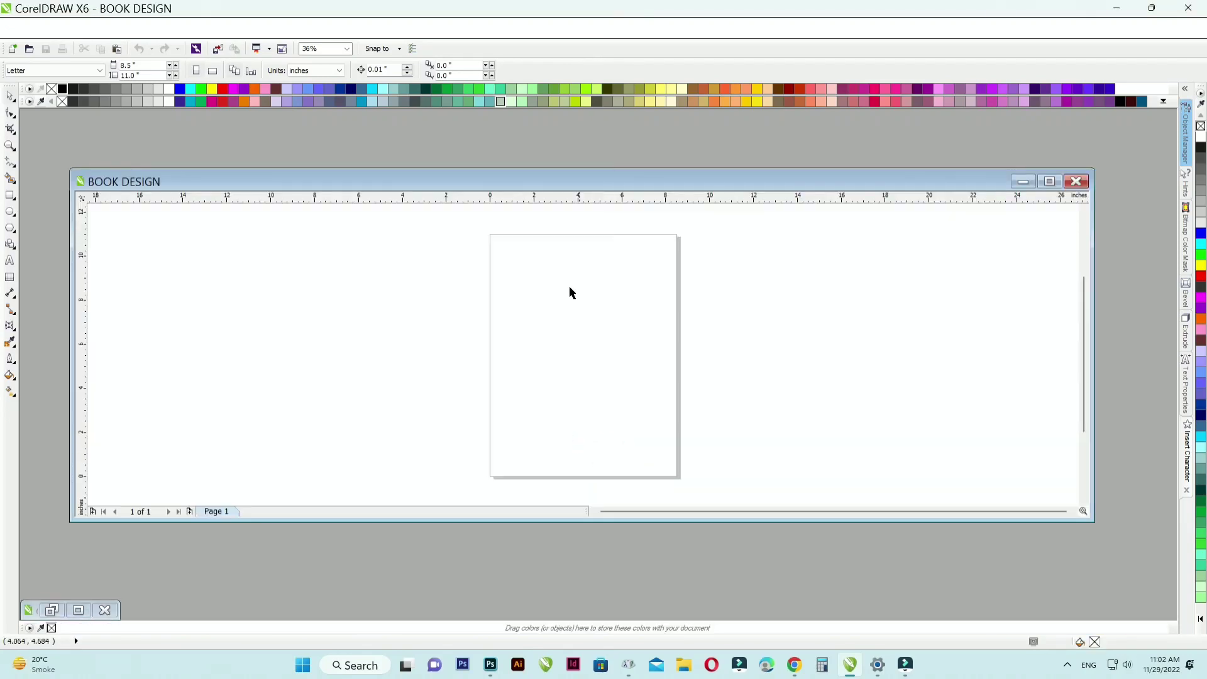
- Maximize the document window, draw a rectangle sized 7 × 9.5 inches, and center it on the page
{"action": "double_click", "coordinate": [574, 180]}
{"action": "left_click", "coordinate": [10, 196]}
{"action": "left_click_drag", "start_coordinate": [465, 182], "coordinate": [732, 507]}
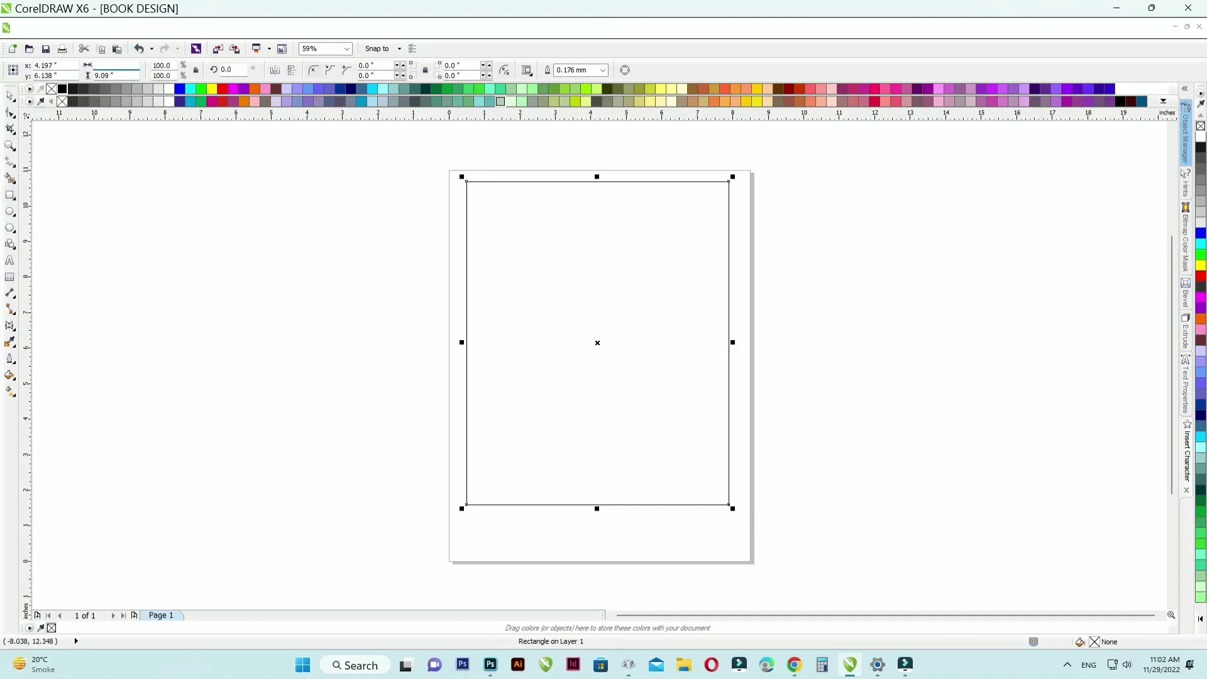
{"action": "key", "text": "Return"}
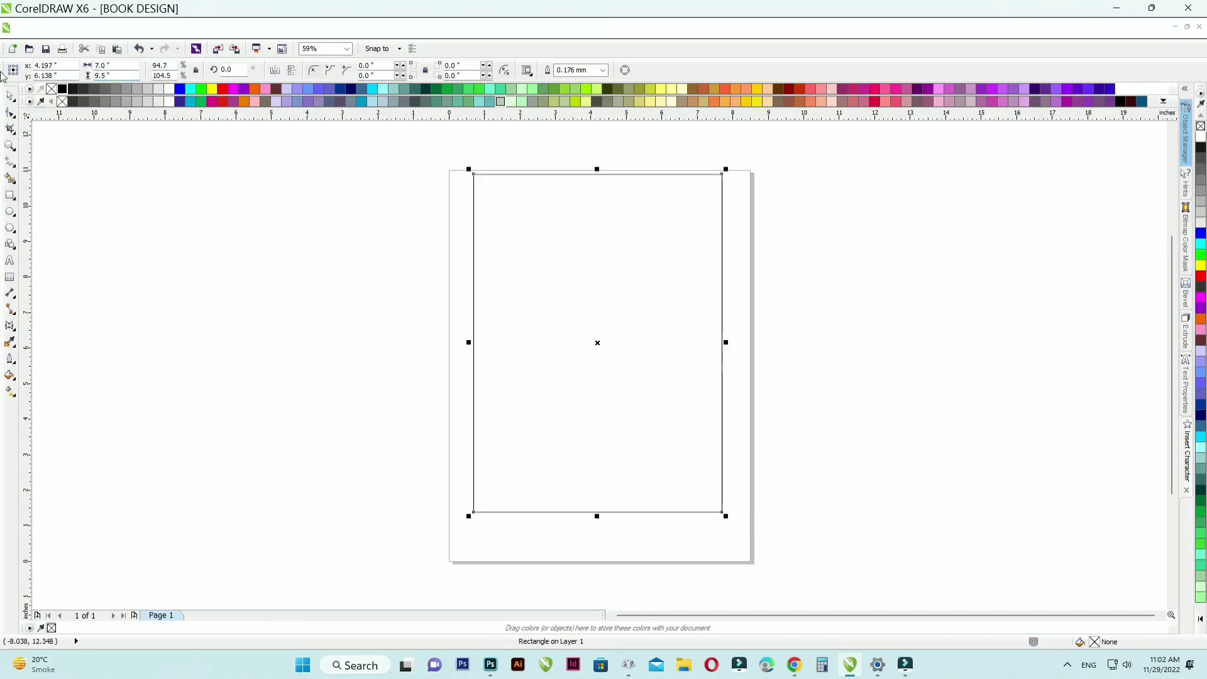
{"action": "left_click", "coordinate": [254, 249]}
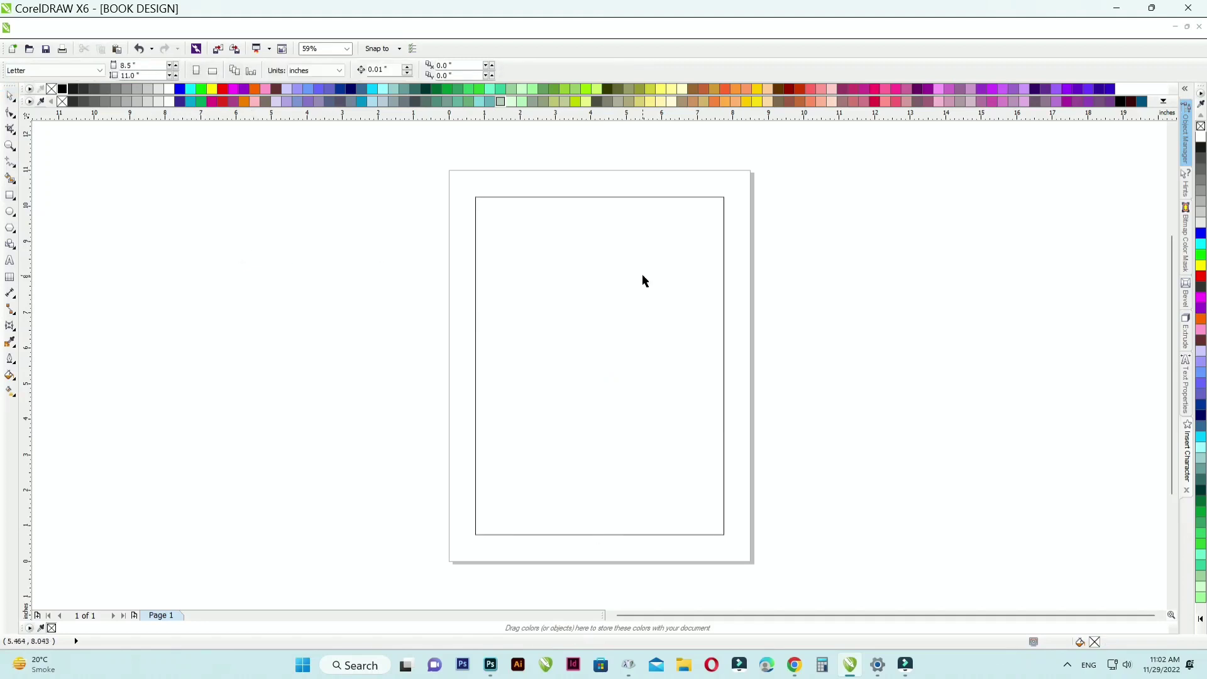
- Place guidelines along all four edges of the centered rectangle, and delete the rectangle
{"action": "left_click", "coordinate": [644, 226]}
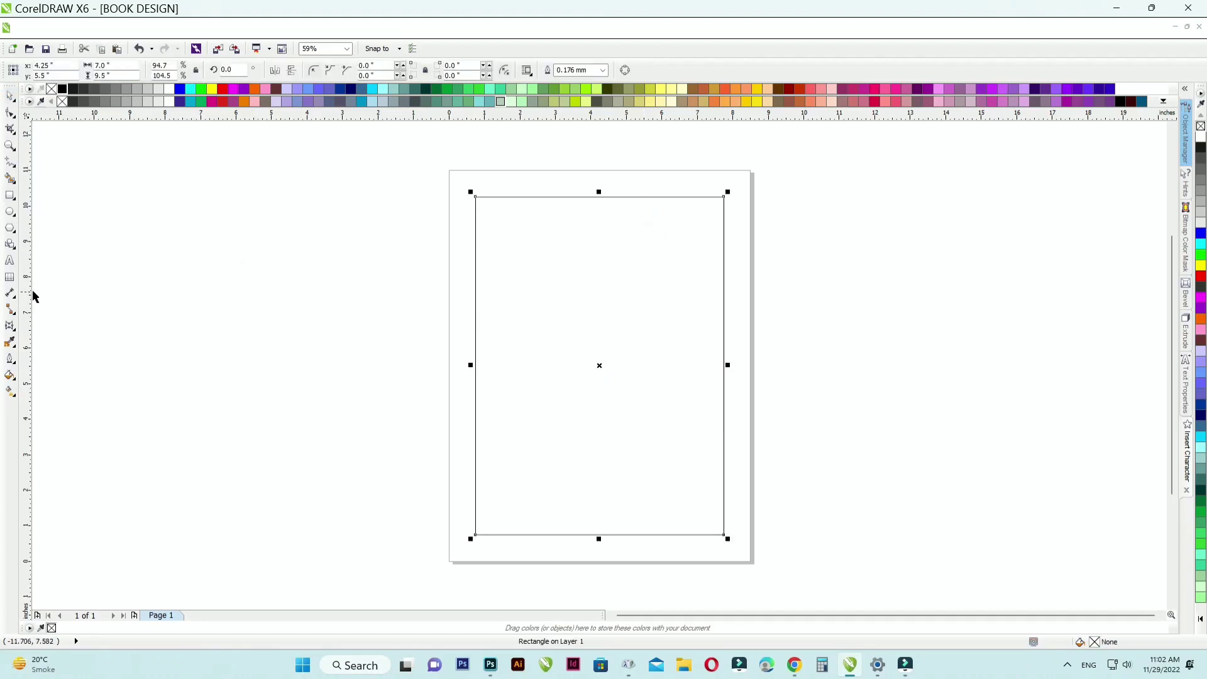
{"action": "left_click_drag", "start_coordinate": [477, 282], "coordinate": [29, 289]}
{"action": "left_click_drag", "start_coordinate": [727, 302], "coordinate": [724, 300]}
{"action": "left_click_drag", "start_coordinate": [655, 207], "coordinate": [654, 202]}
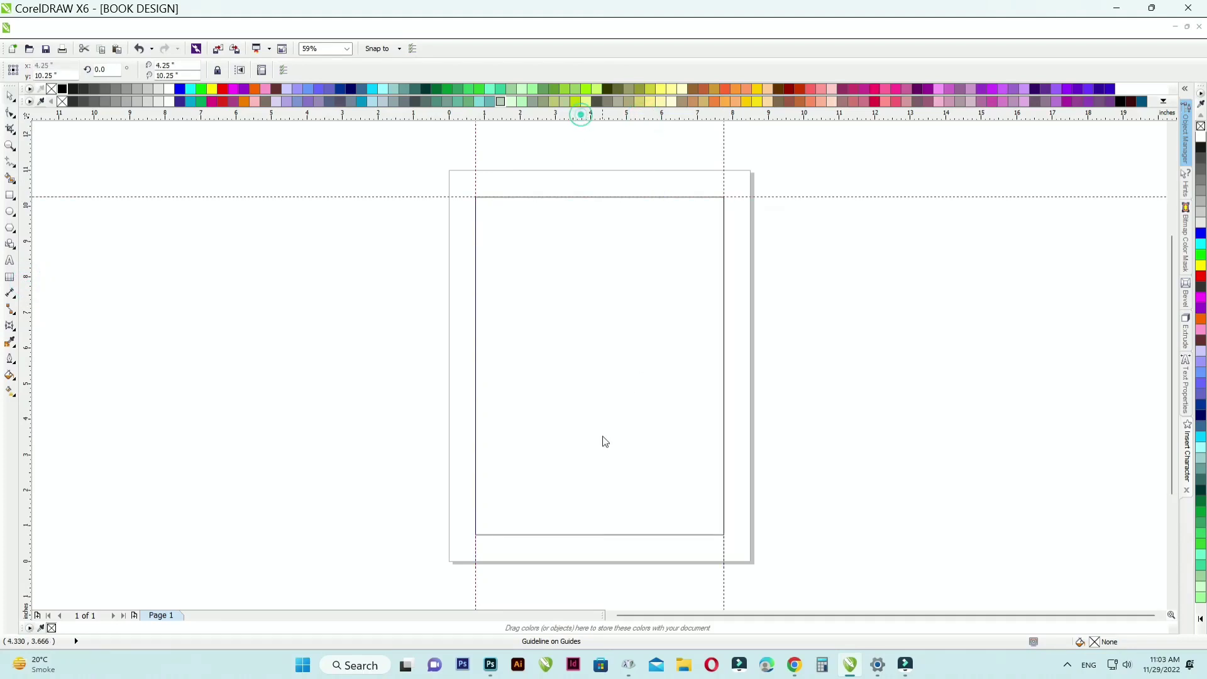
{"action": "left_click_drag", "start_coordinate": [605, 535], "coordinate": [605, 533]}
{"action": "left_click", "coordinate": [608, 350]}
{"action": "key", "text": "Delete"}
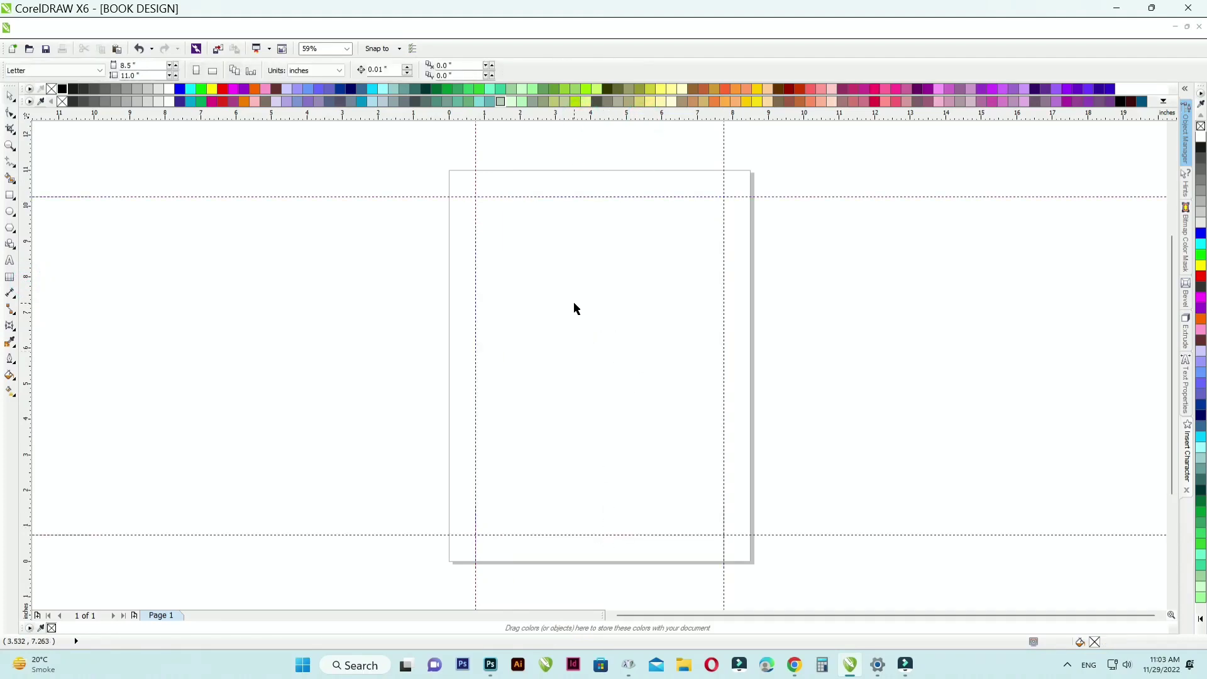
- Add a page-sized rectangle without an outline
{"action": "double_click", "coordinate": [15, 196]}
{"action": "right_click", "coordinate": [51, 90]}
{"action": "left_click", "coordinate": [246, 260]}
{"action": "key", "text": "F4"}
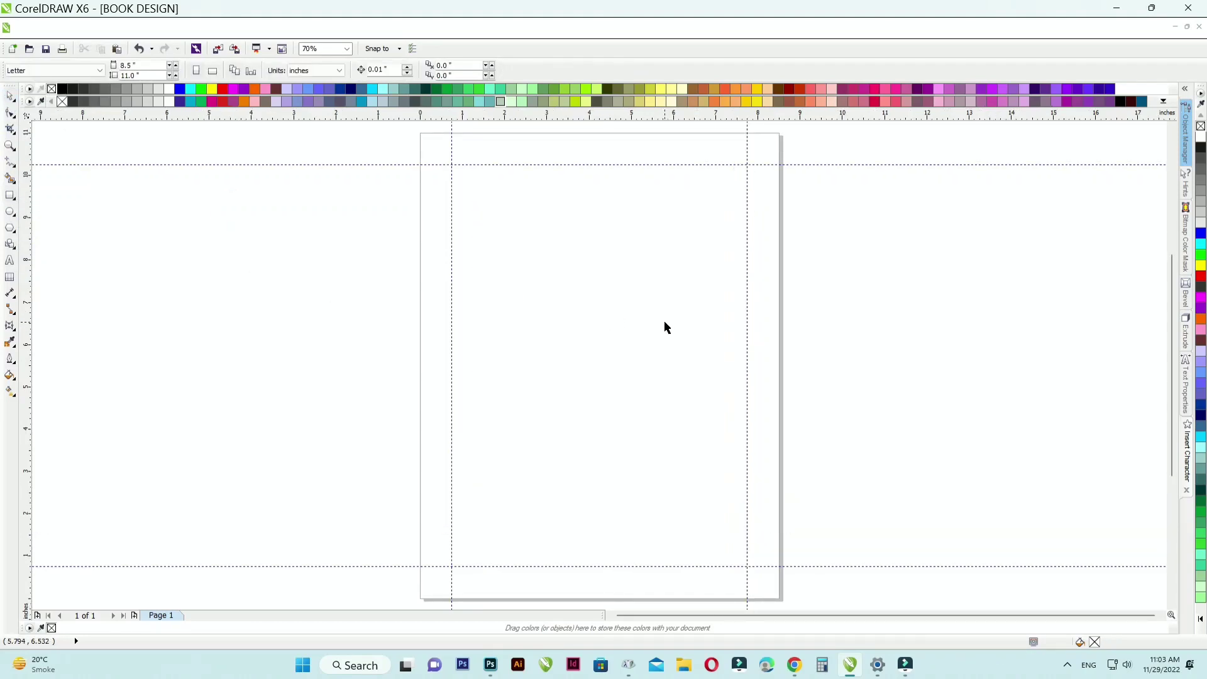
- Add the artistic text "SSC GD" near the page's middle and enlarge it to about 95 pt
{"action": "key", "text": "F8"}
{"action": "left_click", "coordinate": [523, 331]}
{"action": "type", "text": "SSC GD"}
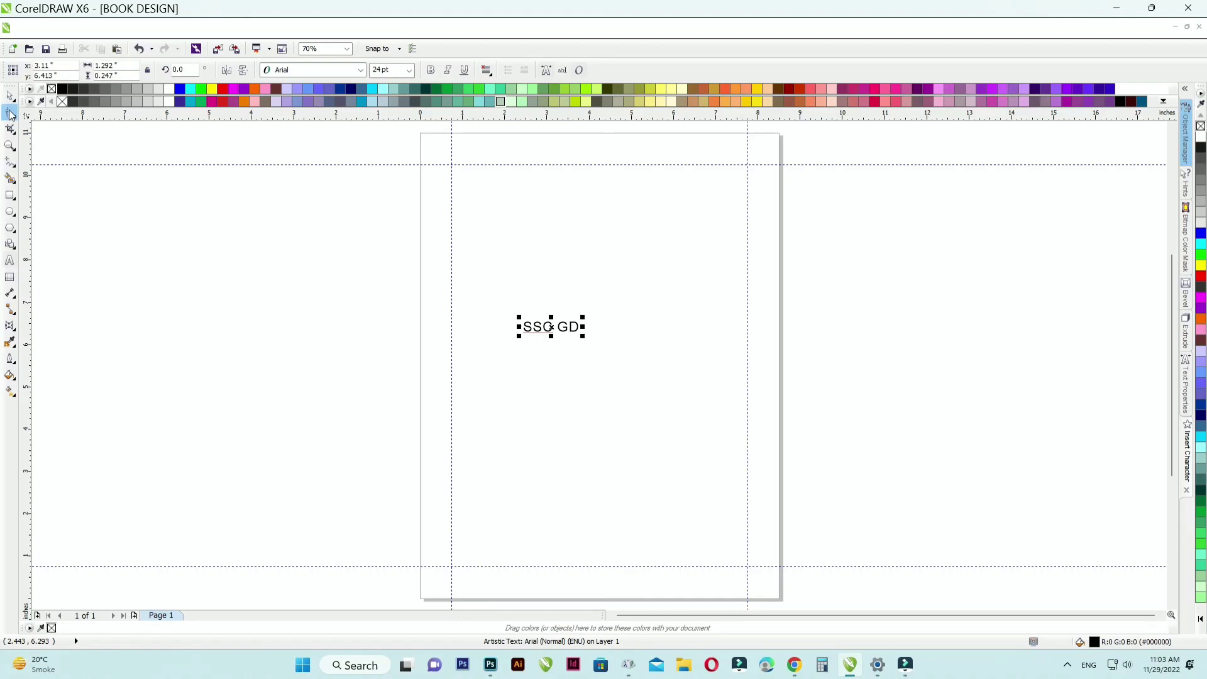
{"action": "left_click", "coordinate": [10, 114]}
{"action": "left_click_drag", "start_coordinate": [583, 340], "coordinate": [718, 347]}
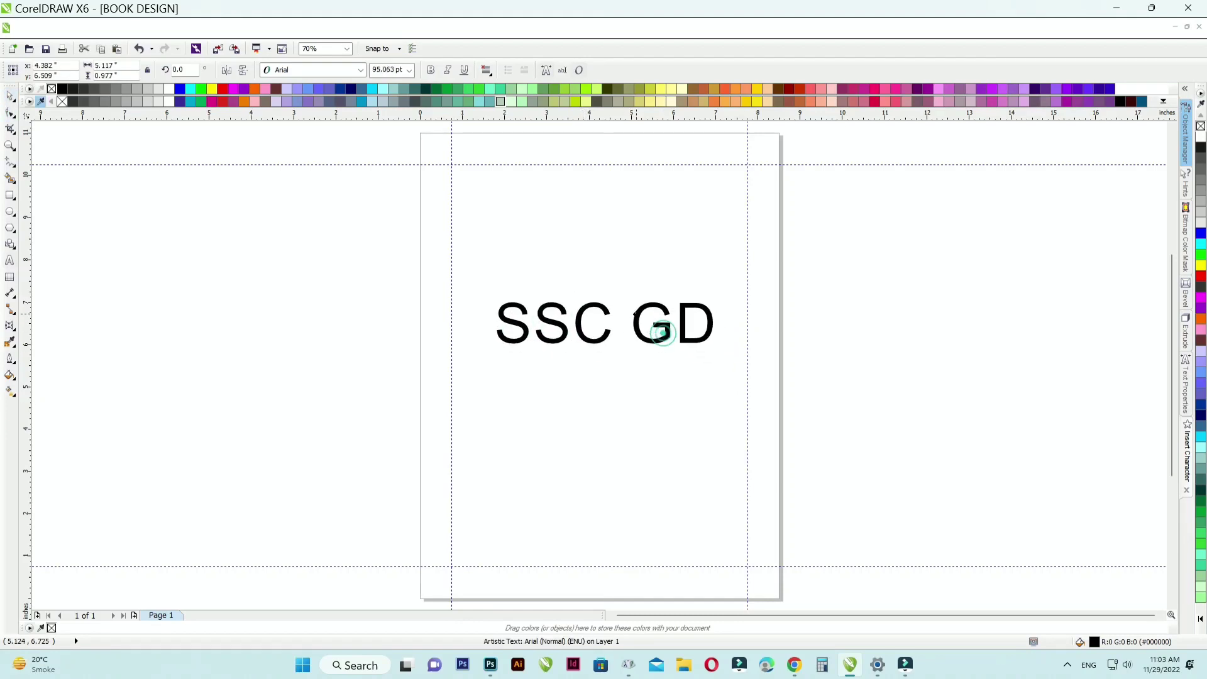
- Change the font of the "SSC GD" text to Impact
{"action": "left_click", "coordinate": [309, 71]}
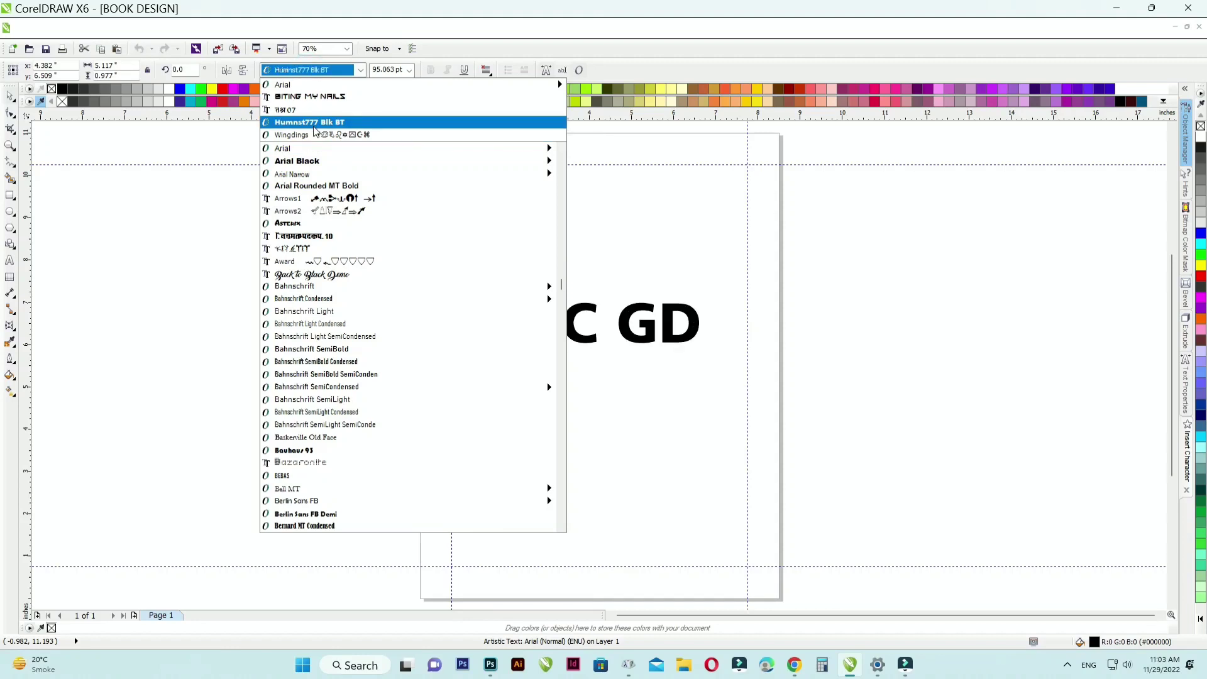
{"action": "mouse_move", "coordinate": [315, 173]}
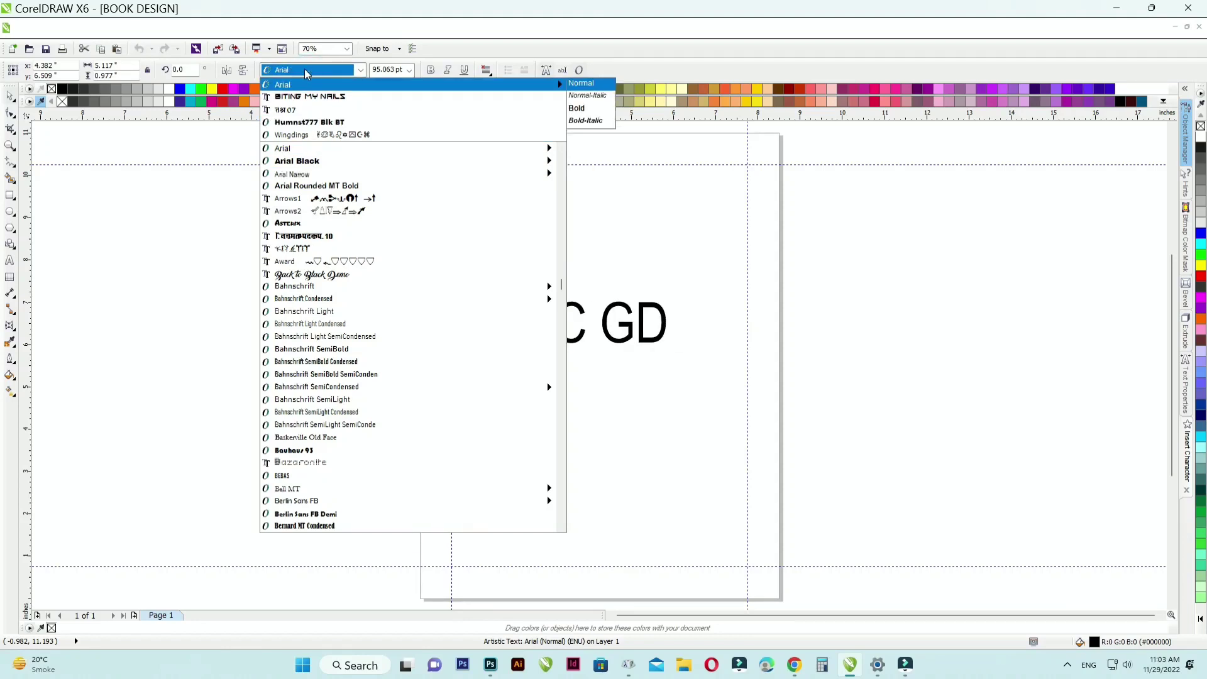
{"action": "scroll", "coordinate": [352, 333], "scroll_direction": "down", "scroll_amount": 6}
{"action": "scroll", "coordinate": [353, 249], "scroll_direction": "up", "scroll_amount": 6}
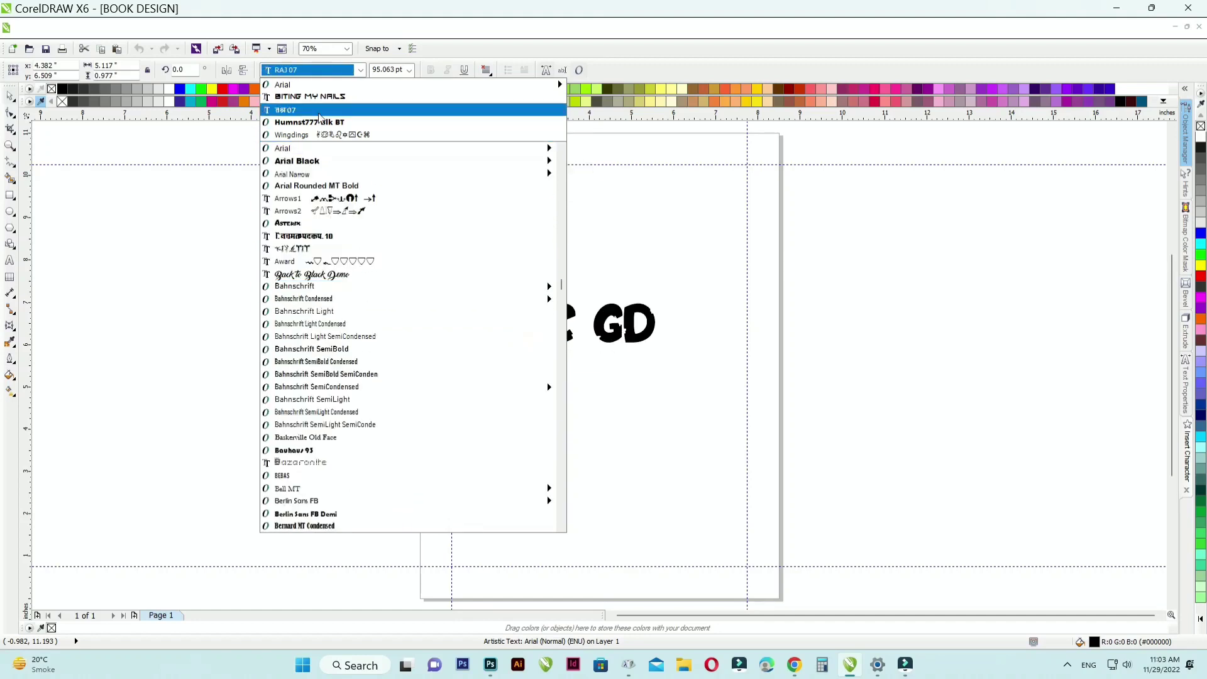
{"action": "left_click", "coordinate": [322, 121]}
{"action": "left_click", "coordinate": [307, 70]}
{"action": "type", "text": "impact"}
{"action": "key", "text": "Return"}
- Enlarge the "SSC GD" text to about 128 pt and move it higher on the page
{"action": "scroll", "coordinate": [517, 321], "scroll_direction": "up", "scroll_amount": 3}
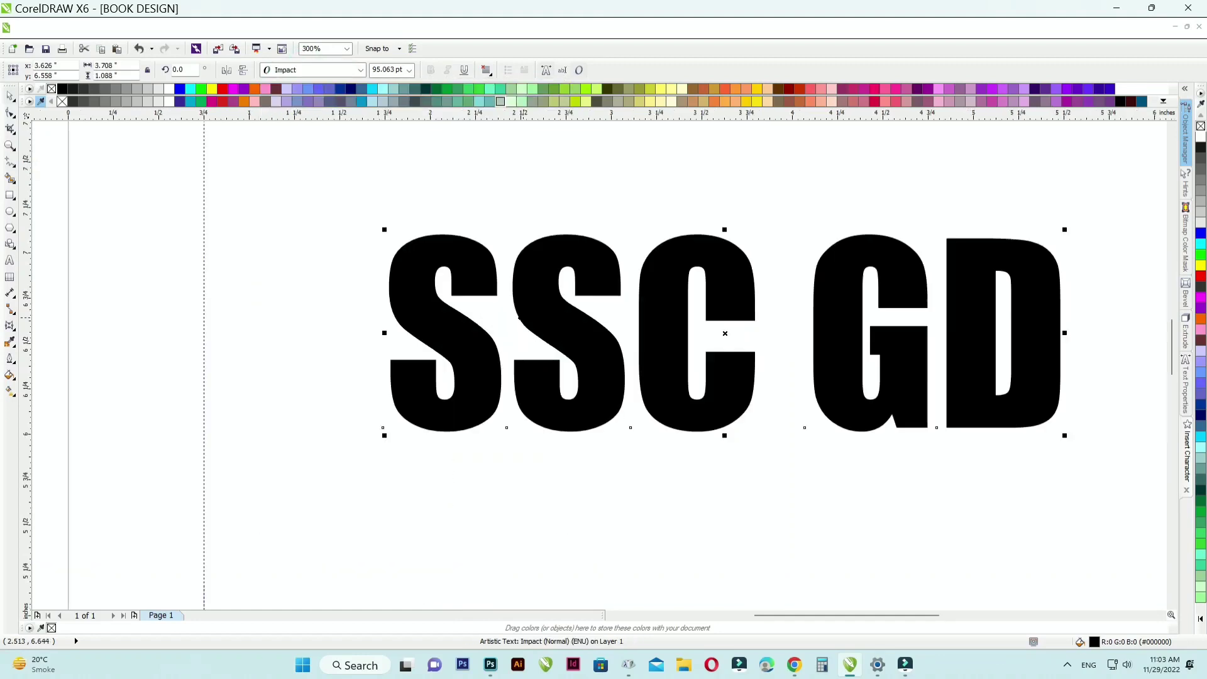
{"action": "scroll", "coordinate": [516, 322], "scroll_direction": "down", "scroll_amount": 1}
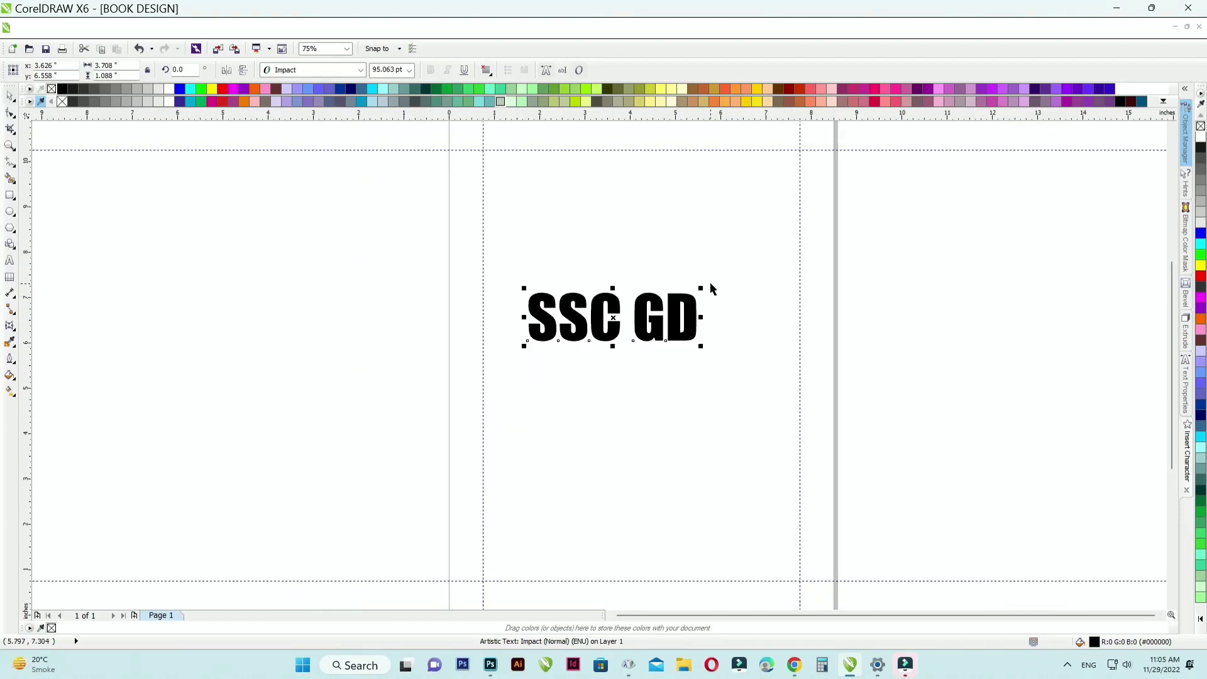
{"action": "left_click_drag", "start_coordinate": [702, 288], "coordinate": [764, 309]}
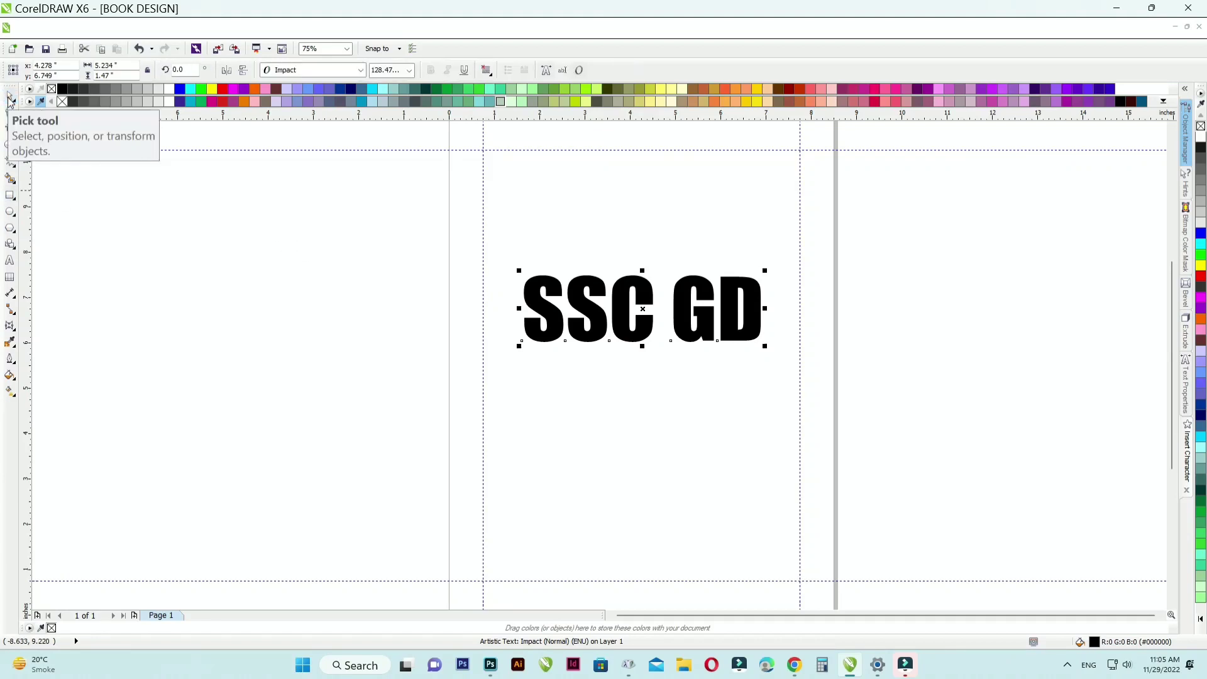
{"action": "left_click_drag", "start_coordinate": [566, 292], "coordinate": [566, 263]}
{"action": "key", "text": "F6"}
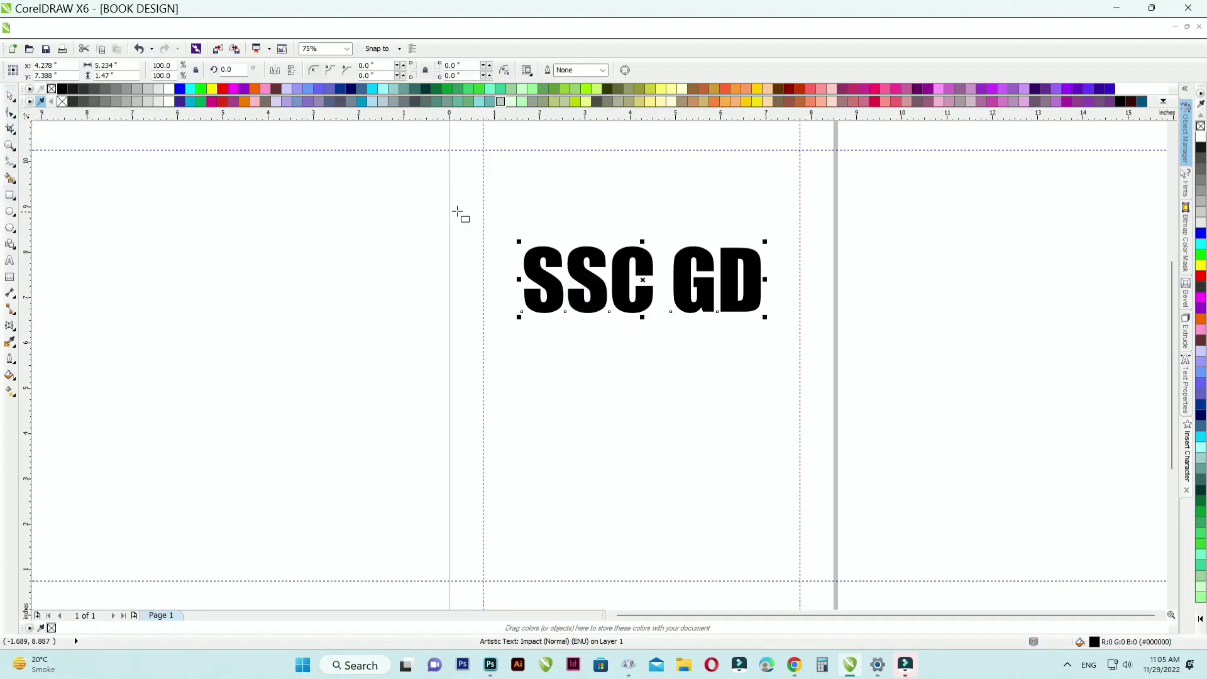
{"action": "left_click", "coordinate": [9, 95]}
{"action": "left_click", "coordinate": [232, 186]}
- Fill the page-sized rectangle with a vertical linear gradient running from black near the page bottom to white near its top
{"action": "left_click_drag", "start_coordinate": [466, 187], "coordinate": [456, 186]}
{"action": "key", "text": "ctrl+z"}
{"action": "left_click", "coordinate": [9, 391]}
{"action": "left_click", "coordinate": [68, 70]}
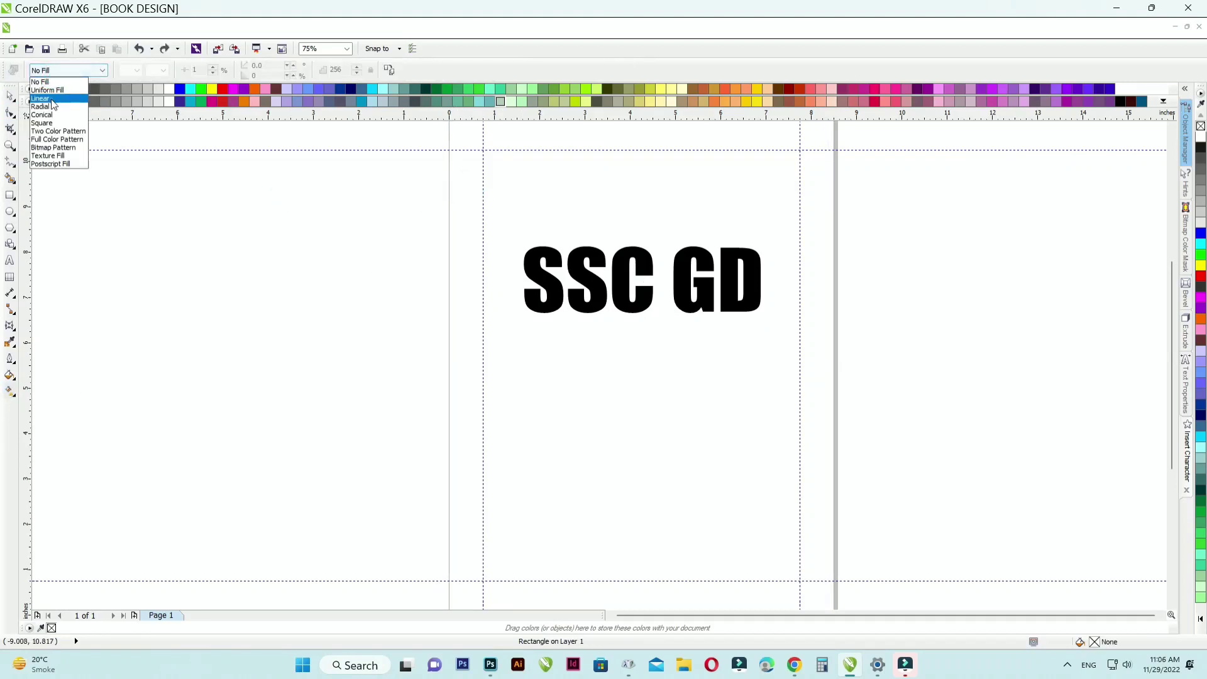
{"action": "left_click", "coordinate": [54, 90]}
{"action": "mouse_move", "coordinate": [614, 195]}
{"action": "left_mouse_down"}
{"action": "mouse_move", "coordinate": [635, 550]}
{"action": "mouse_move", "coordinate": [635, 204]}
{"action": "left_mouse_up"}
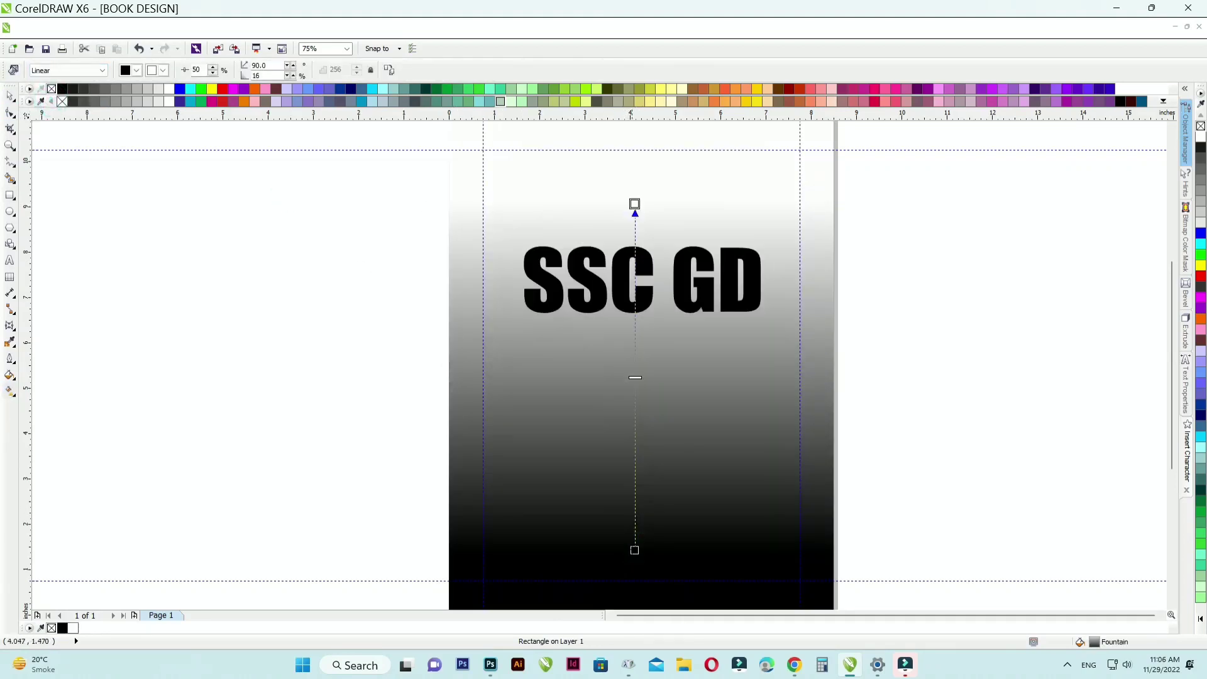
{"action": "left_click", "coordinate": [10, 95]}
{"action": "left_click", "coordinate": [229, 258]}
{"action": "left_click", "coordinate": [611, 494]}
{"action": "left_click", "coordinate": [362, 358]}
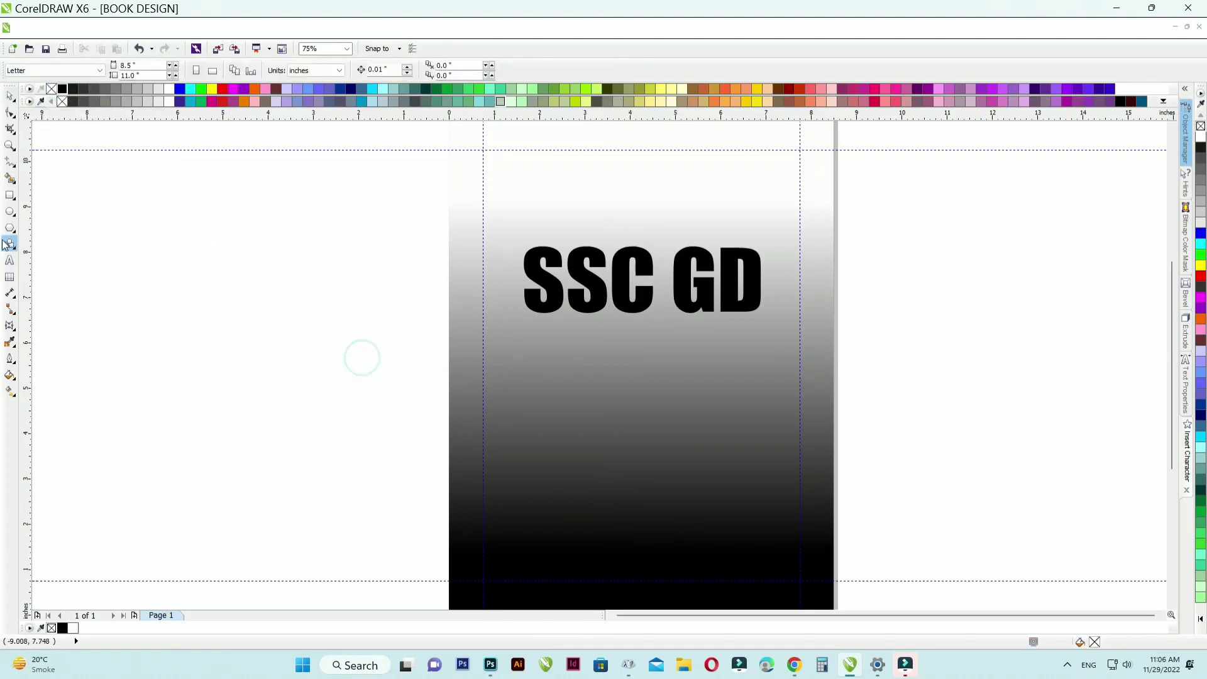
{"action": "left_click", "coordinate": [10, 195]}
{"action": "left_click_drag", "start_coordinate": [513, 233], "coordinate": [777, 324]}
{"action": "key", "text": "ctrl+z"}
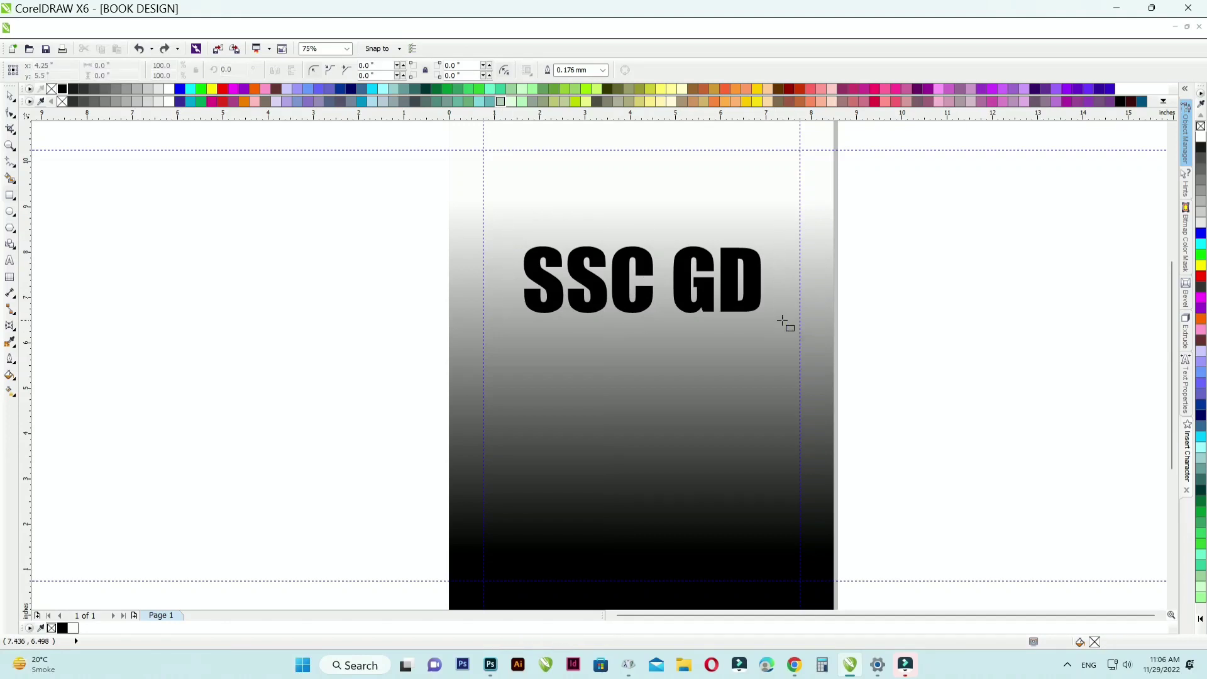
- Move the "SSC GD" text slightly up and enlarge it to about 134 pt
{"action": "left_click", "coordinate": [15, 98]}
{"action": "left_click_drag", "start_coordinate": [654, 270], "coordinate": [653, 257]}
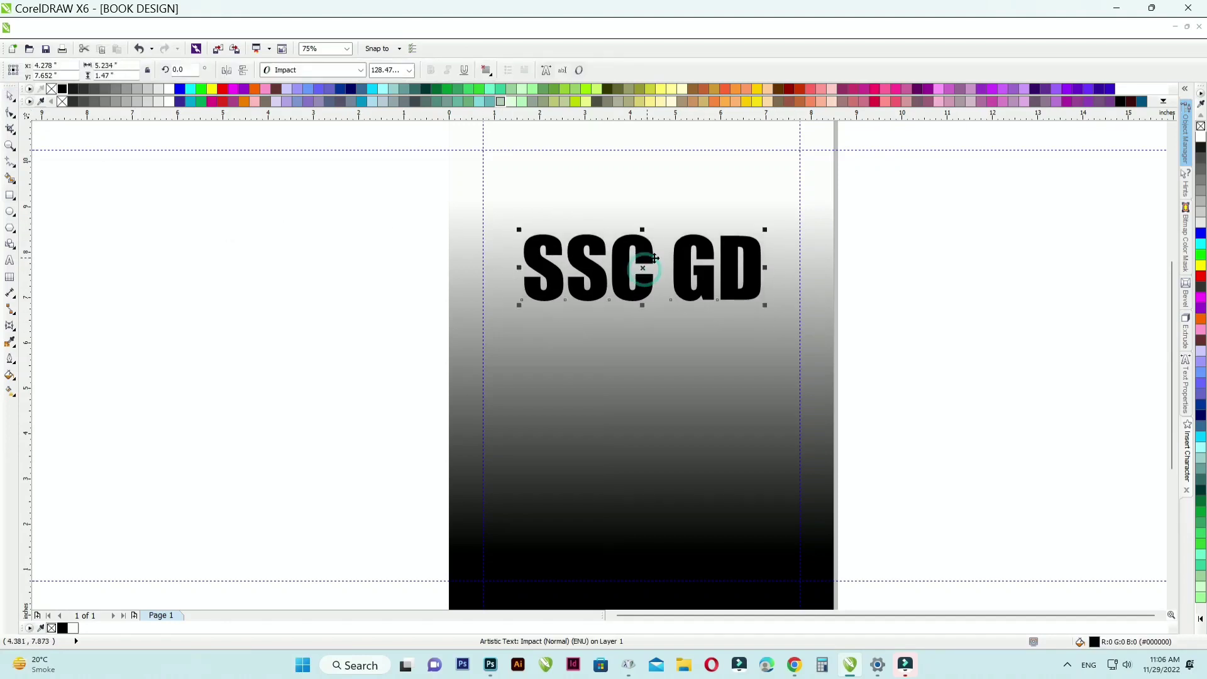
{"action": "left_click_drag", "start_coordinate": [764, 230], "coordinate": [770, 229]}
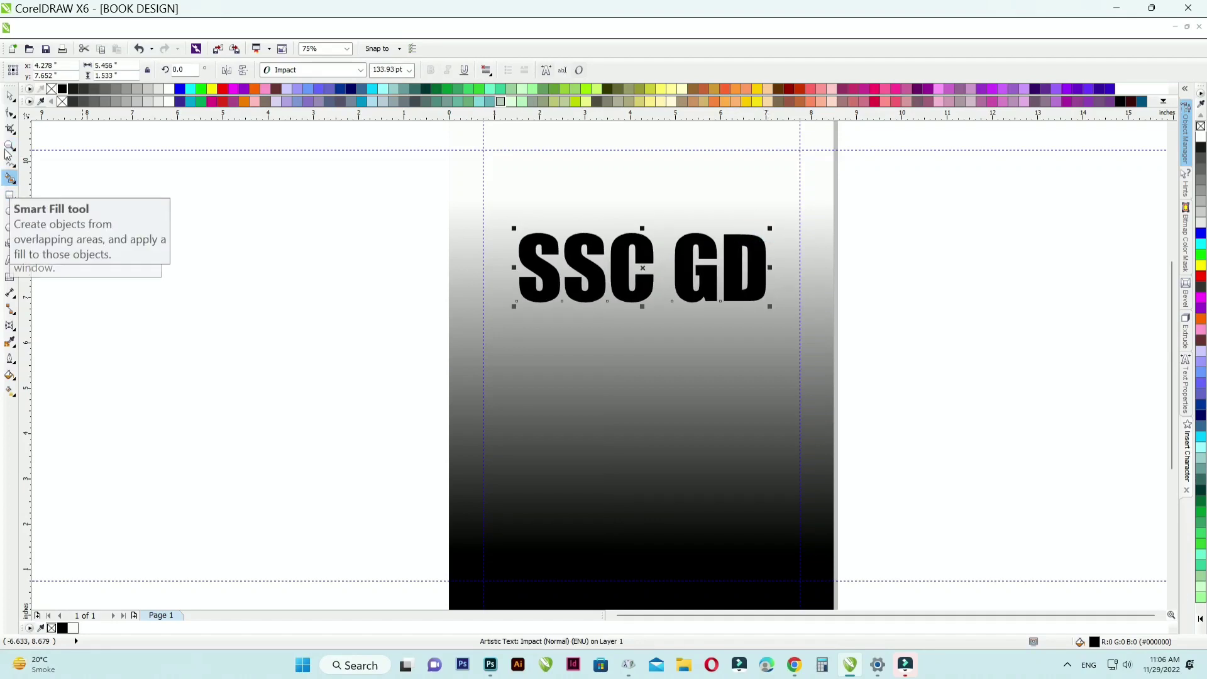
{"action": "right_click", "coordinate": [628, 253]}
{"action": "left_click", "coordinate": [318, 316]}
{"action": "right_click", "coordinate": [318, 316]}
{"action": "left_click", "coordinate": [342, 396]}
- Duplicate the "SSC GD" text directly below, replace the copy's wording with "MATHS", and enlarge it to about 150 pt
{"action": "left_click_drag", "start_coordinate": [636, 254], "coordinate": [637, 345]}
{"action": "key", "text": "ctrl+a"}
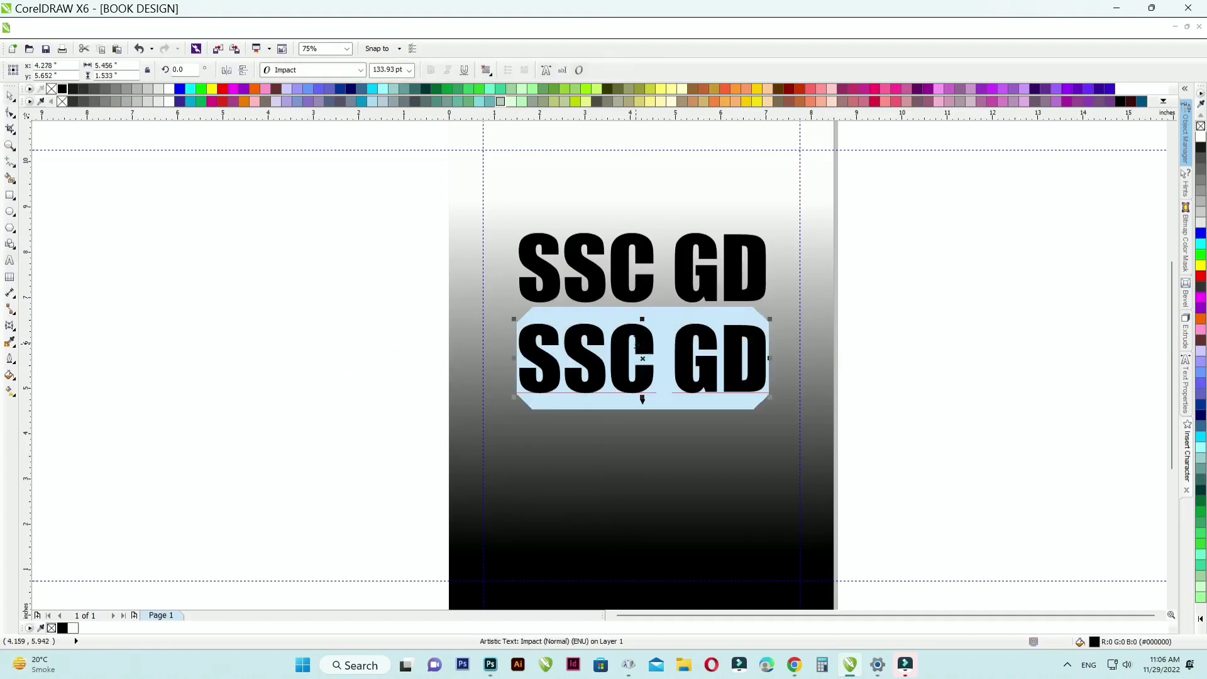
{"action": "type", "text": "MATHS"}
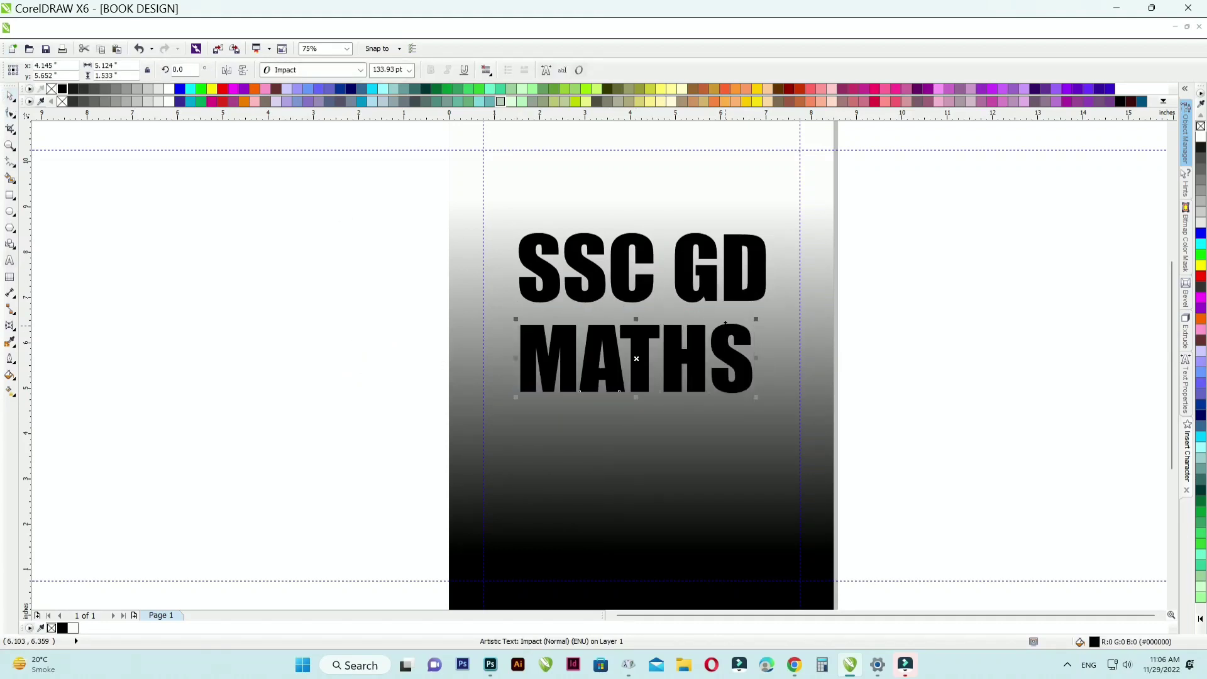
{"action": "left_click_drag", "start_coordinate": [759, 320], "coordinate": [778, 315]}
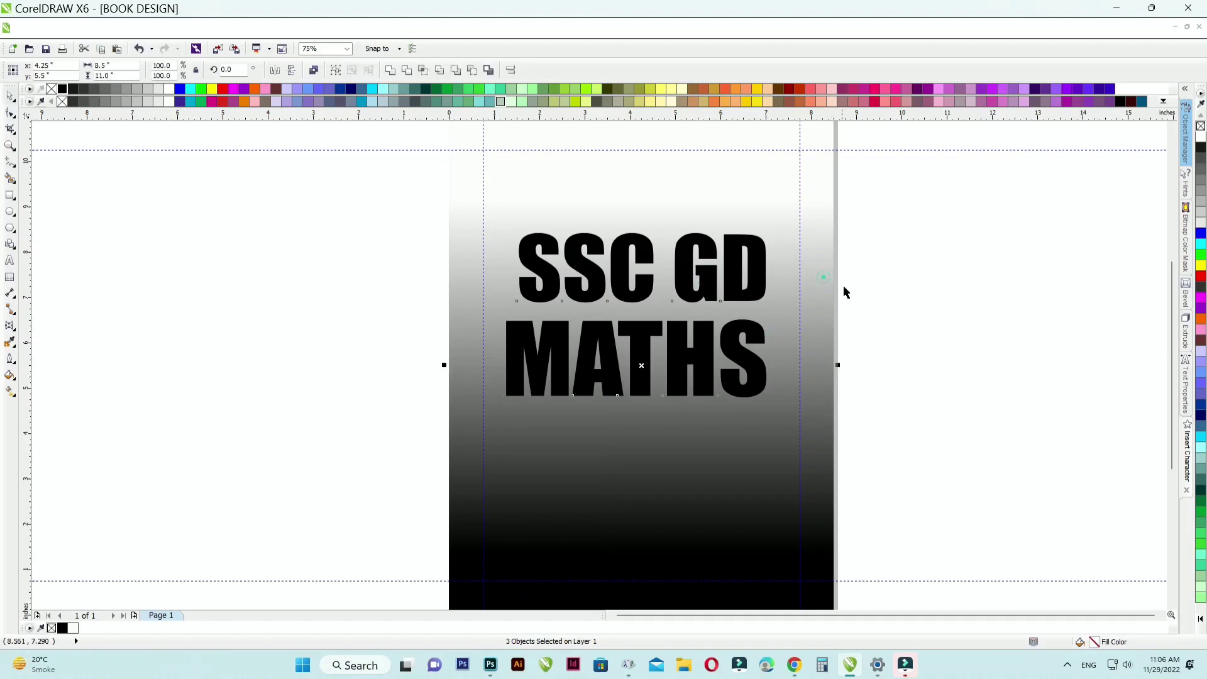
- Center both text lines horizontally on the page background and shrink the "SSC GD" text slightly
{"action": "left_click", "coordinate": [898, 295]}
{"action": "left_click", "coordinate": [730, 261]}
{"action": "left_click_drag", "start_coordinate": [767, 225], "coordinate": [761, 227]}
- Draw a rectangle about 6.6 × 2.1 inches around "MATHS" and round its corners to a radius of about 0.49 inch
{"action": "left_click", "coordinate": [13, 198]}
{"action": "left_click", "coordinate": [9, 196]}
{"action": "left_click", "coordinate": [28, 197]}
{"action": "left_click_drag", "start_coordinate": [490, 310], "coordinate": [791, 407]}
{"action": "left_click_drag", "start_coordinate": [490, 312], "coordinate": [511, 310]}
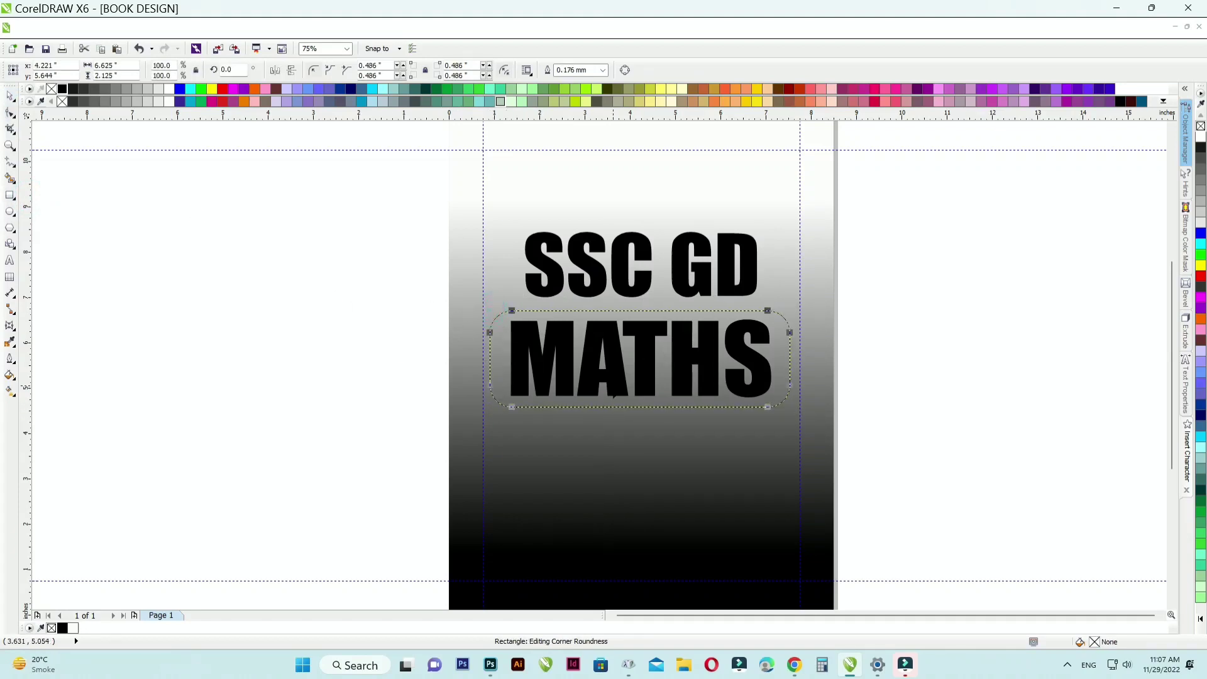
{"action": "left_click", "coordinate": [10, 96]}
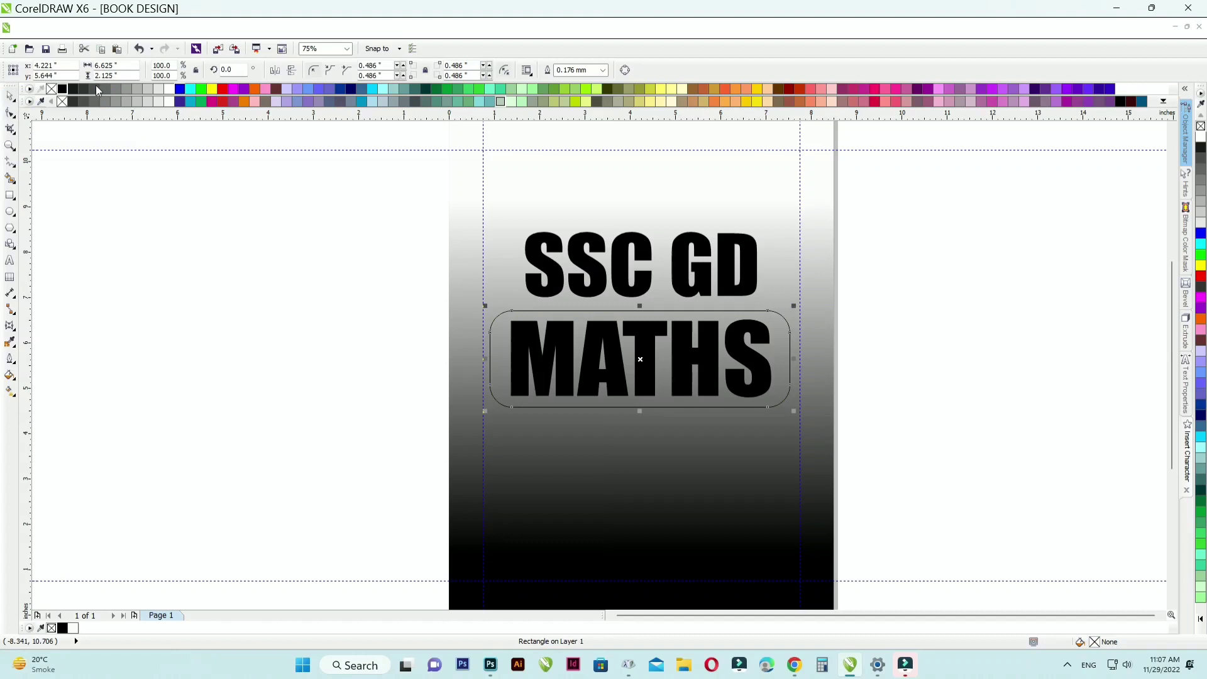
- Float the default color palette beside the page, fill the rounded rectangle dark maroon (#522A30), and remove its outline
{"action": "left_click_drag", "start_coordinate": [23, 88], "coordinate": [868, 220]}
{"action": "left_click", "coordinate": [924, 299]}
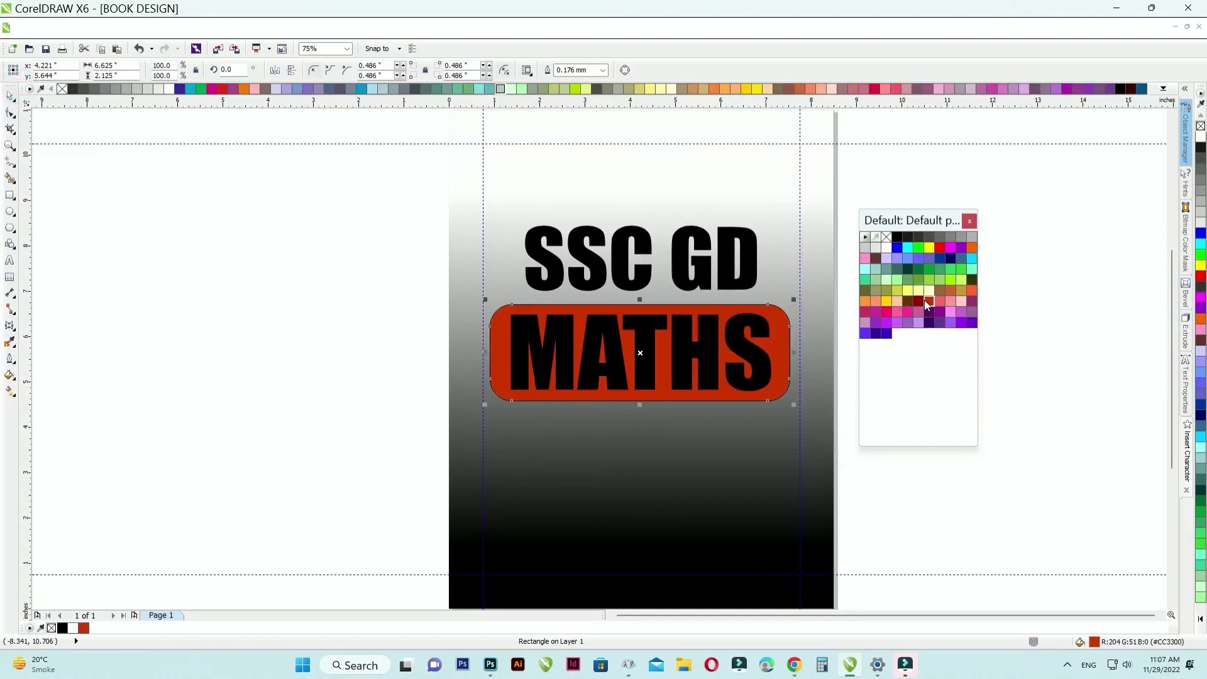
{"action": "left_click", "coordinate": [876, 258]}
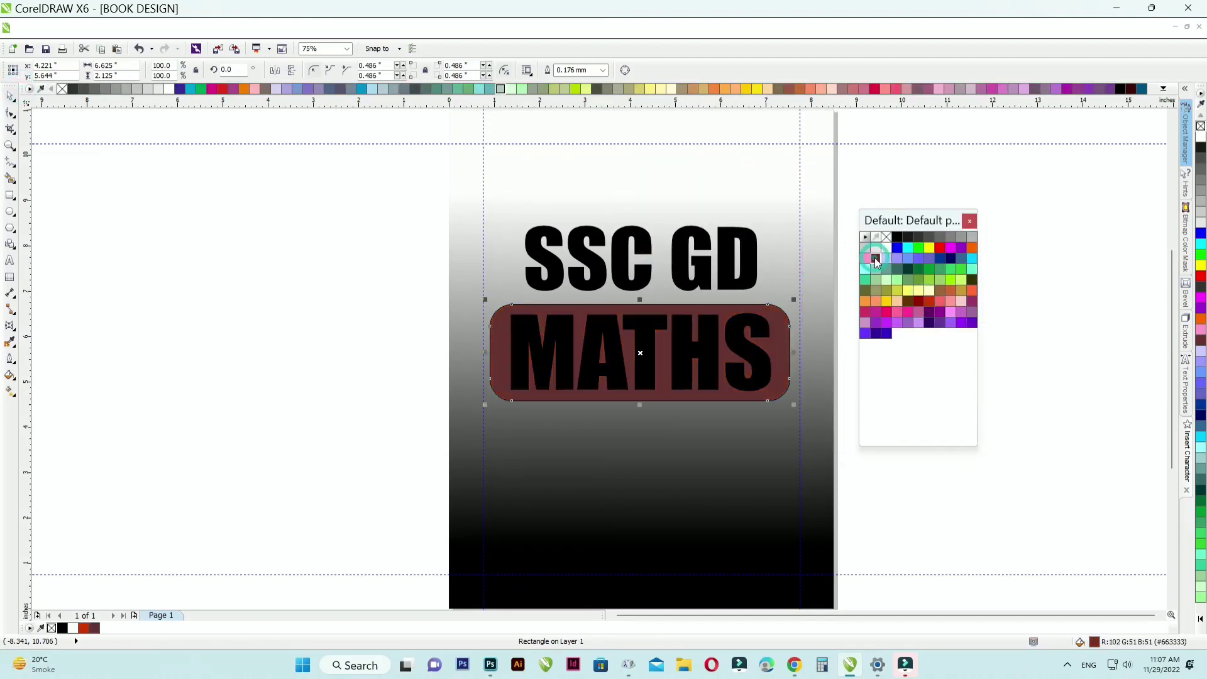
{"action": "left_click", "coordinate": [925, 296]}
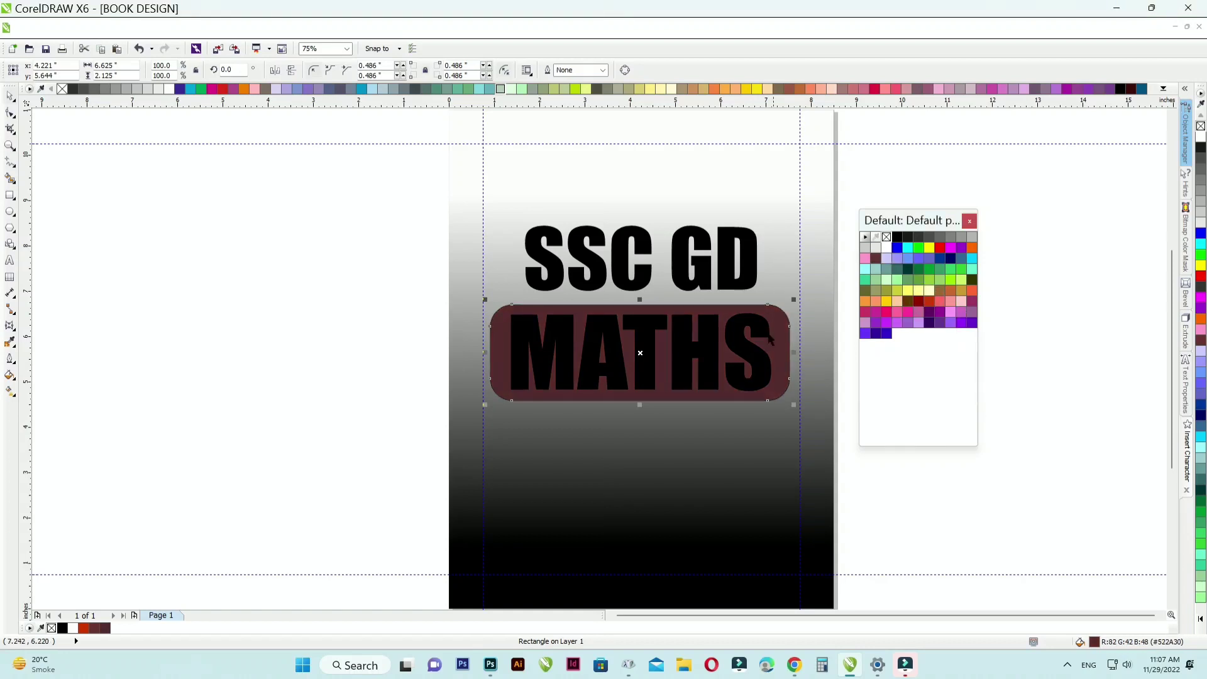
- Give the rounded rectangle a black 2.0 mm outline with rounded corners, placed behind the fill
{"action": "scroll", "coordinate": [761, 340], "scroll_direction": "up", "scroll_amount": 1}
{"action": "key", "text": "F12"}
{"action": "left_click", "coordinate": [536, 260]}
{"action": "left_click", "coordinate": [523, 314]}
{"action": "left_click", "coordinate": [508, 387]}
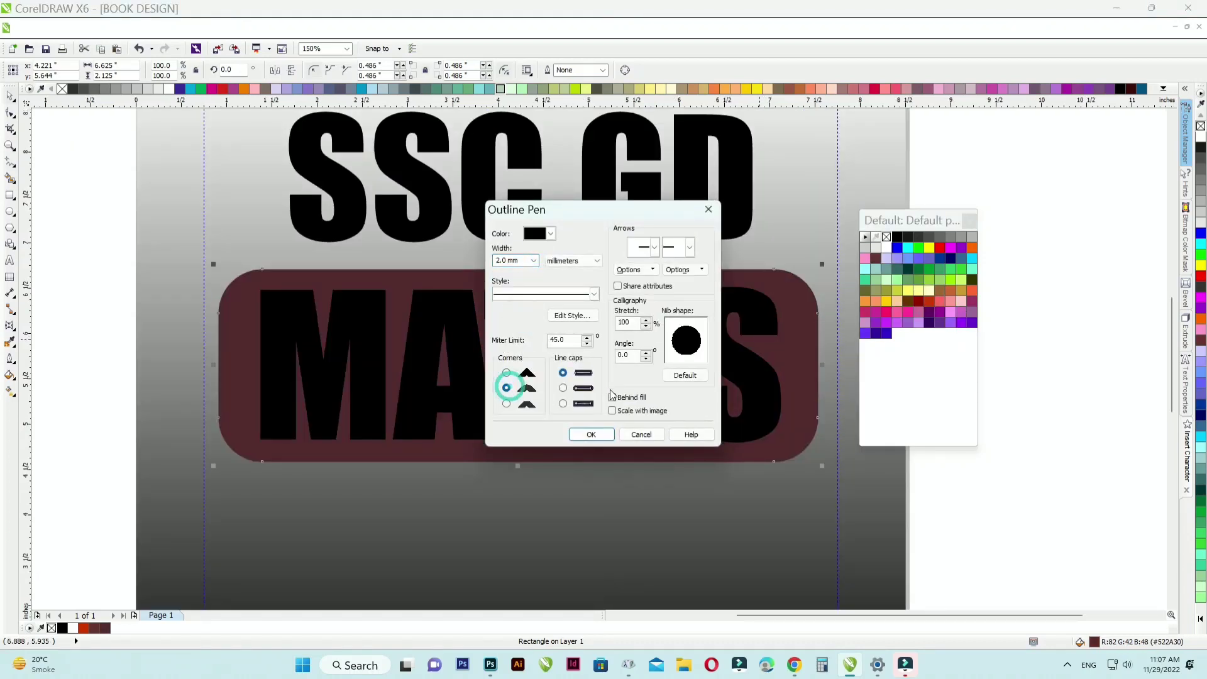
{"action": "left_click", "coordinate": [612, 396]}
{"action": "key", "text": "Return"}
{"action": "scroll", "coordinate": [681, 286], "scroll_direction": "down", "scroll_amount": 1}
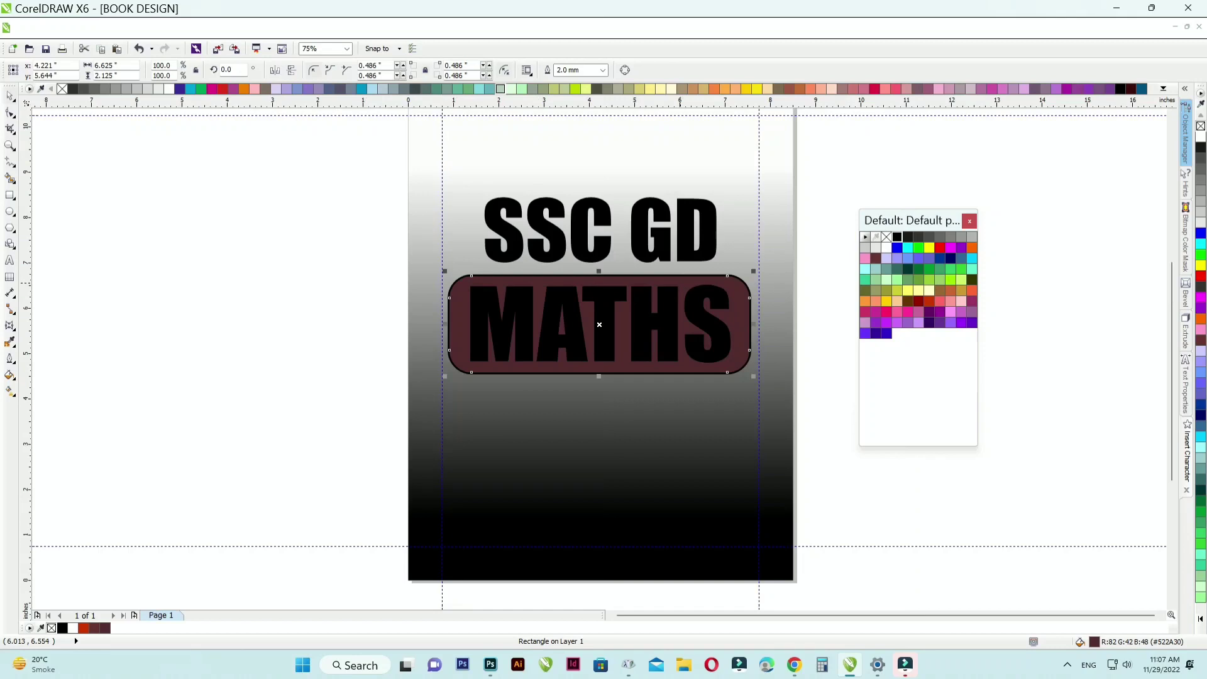
- Fill the "MATHS" text white and center it within the rounded rectangle
{"action": "left_click", "coordinate": [668, 309]}
{"action": "left_click", "coordinate": [887, 247]}
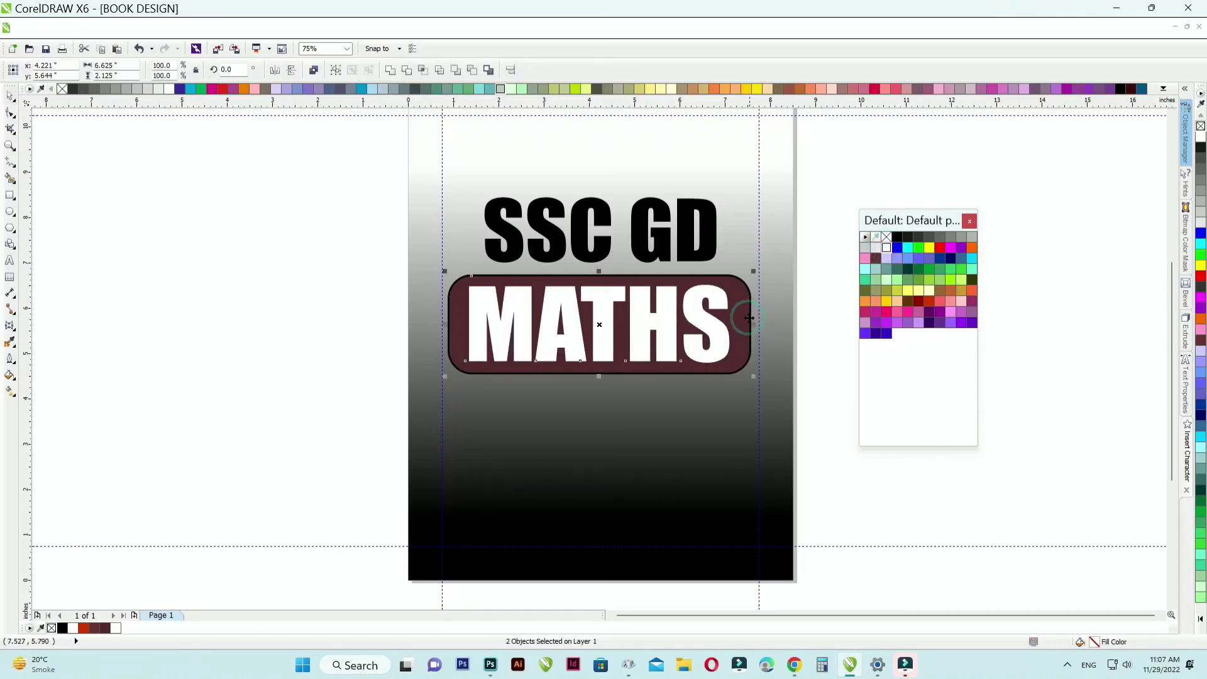
{"action": "scroll", "coordinate": [644, 313], "scroll_direction": "up", "scroll_amount": 1}
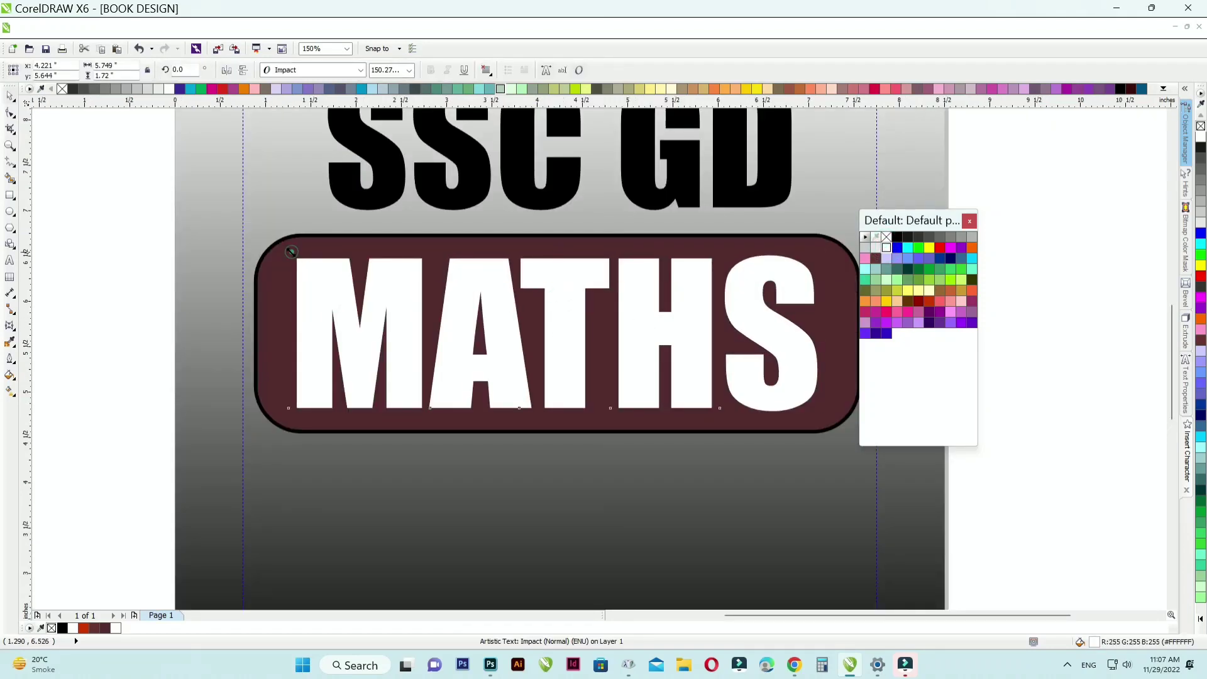
- Enlarge the white "MATHS" text to about 5.97 × 1.79 inches inside the rounded rectangle
{"action": "left_click_drag", "start_coordinate": [291, 252], "coordinate": [281, 249]}
{"action": "right_click", "coordinate": [291, 277]}
{"action": "left_click", "coordinate": [86, 191]}
{"action": "right_click", "coordinate": [92, 193]}
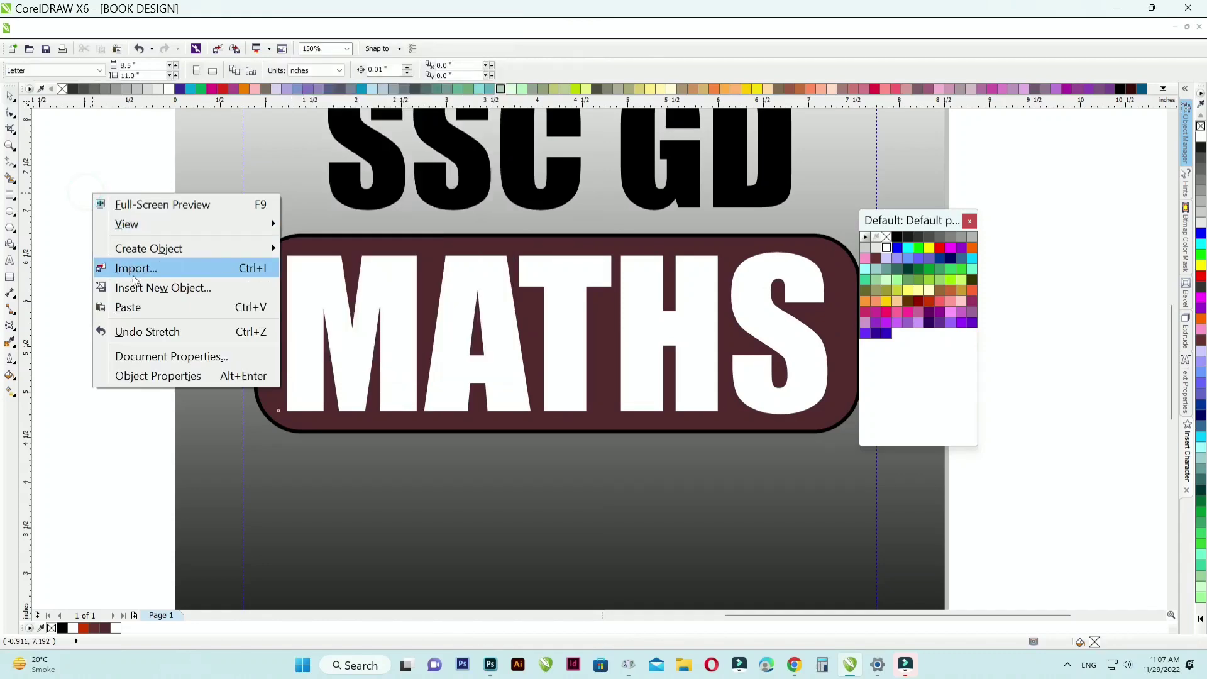
- Duplicate the "MATHS" text slightly down and right, fill the copy black, and place it behind the white text as a shadow
{"action": "left_click", "coordinate": [310, 318]}
{"action": "scroll", "coordinate": [310, 318], "scroll_direction": "up", "scroll_amount": 1}
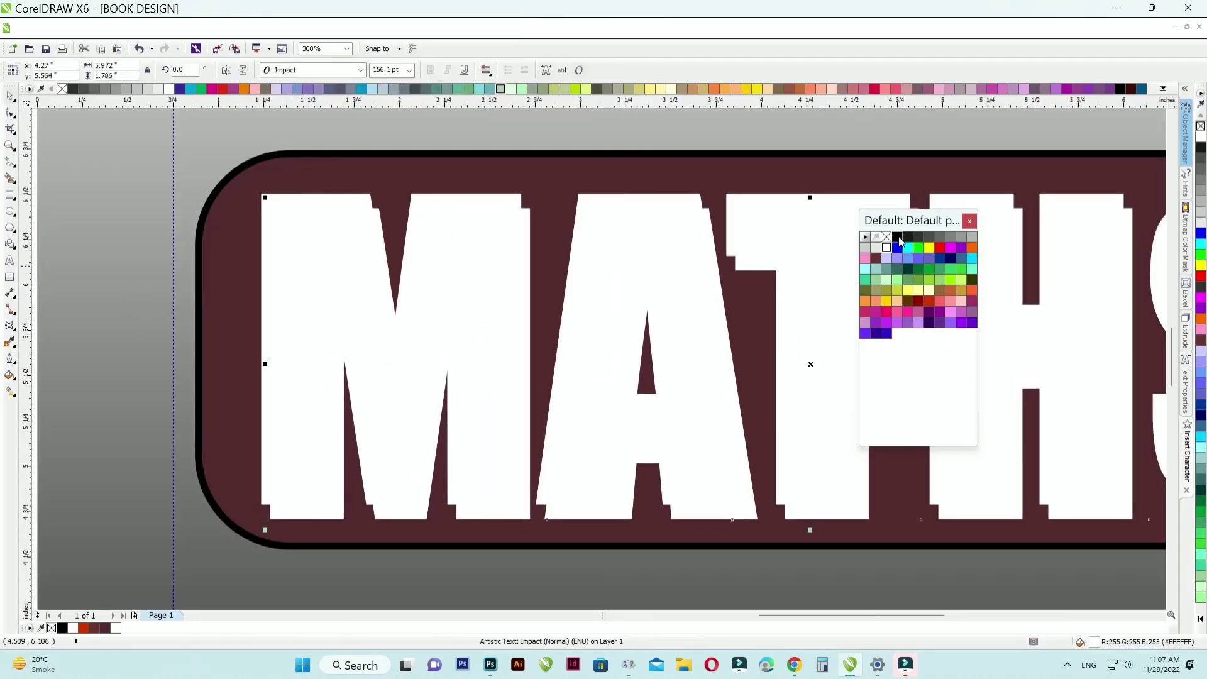
{"action": "left_click", "coordinate": [898, 237]}
{"action": "left_click", "coordinate": [270, 211]}
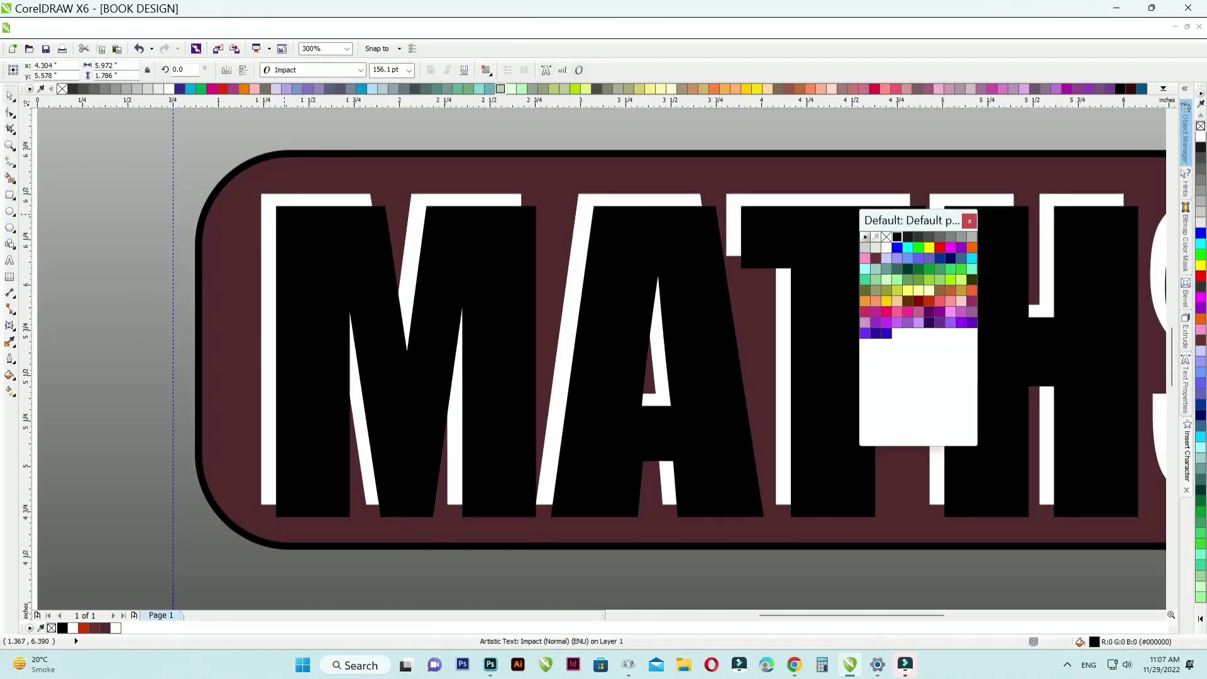
{"action": "scroll", "coordinate": [267, 201], "scroll_direction": "up", "scroll_amount": 2}
{"action": "scroll", "coordinate": [238, 163], "scroll_direction": "down", "scroll_amount": 5}
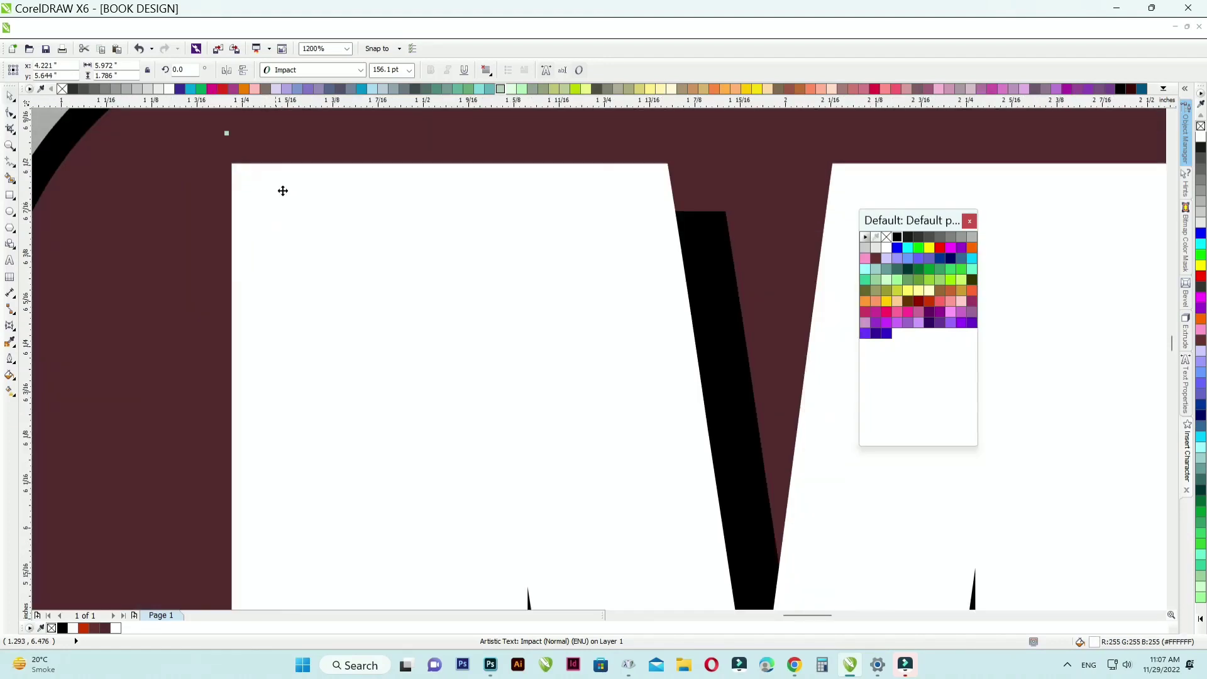
{"action": "left_click", "coordinate": [162, 266]}
{"action": "scroll", "coordinate": [556, 248], "scroll_direction": "up", "scroll_amount": 2}
{"action": "scroll", "coordinate": [557, 248], "scroll_direction": "down", "scroll_amount": 1}
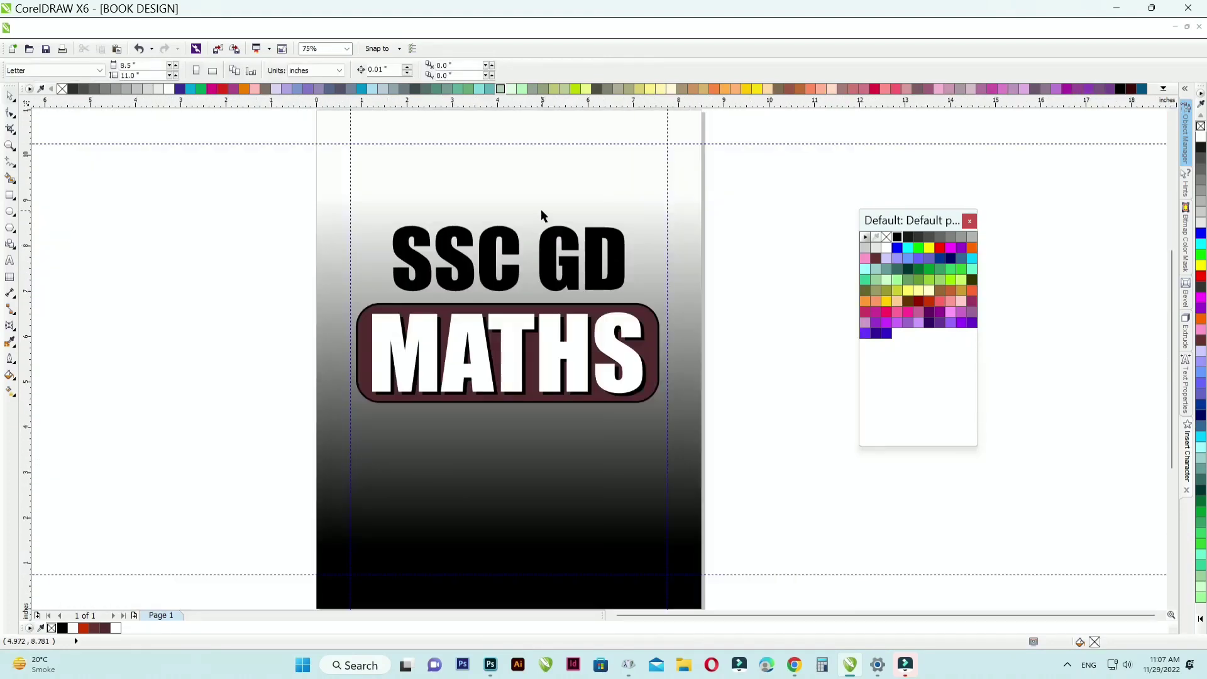
- Draw a rectangle about 6 inches wide around the "SSC GD" title and center it with the text
{"action": "left_click", "coordinate": [457, 251]}
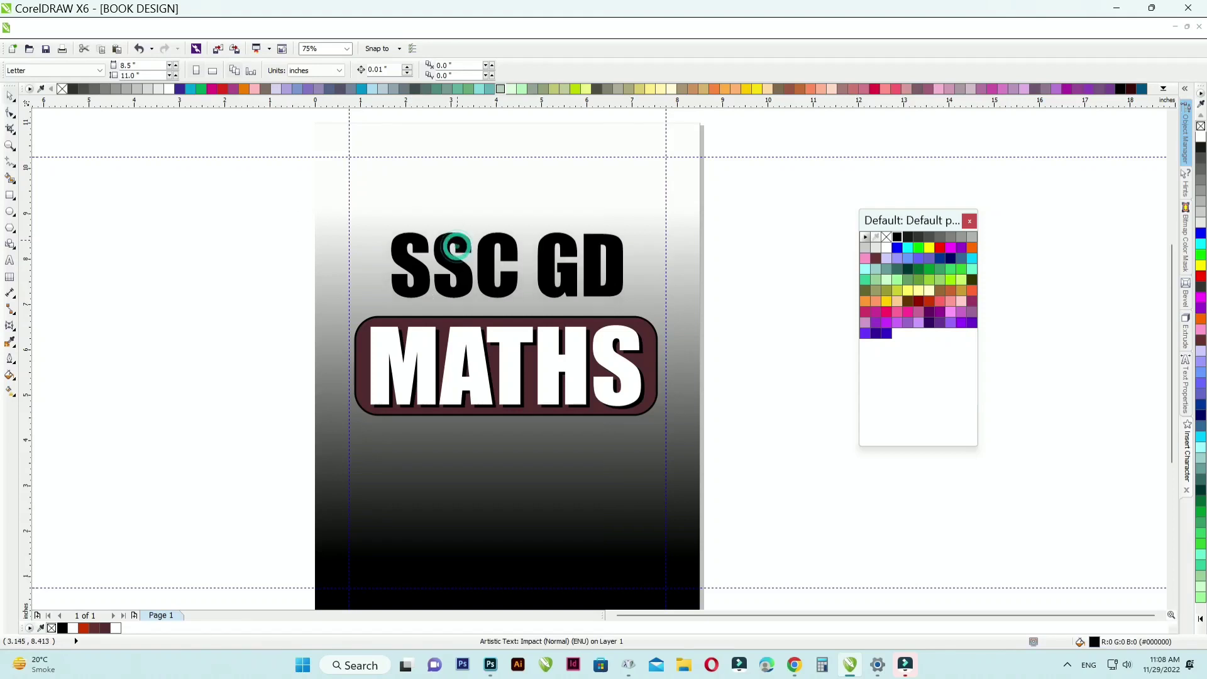
{"action": "left_click", "coordinate": [12, 197]}
{"action": "left_click_drag", "start_coordinate": [373, 228], "coordinate": [644, 302]}
{"action": "left_click_drag", "start_coordinate": [230, 173], "coordinate": [710, 308]}
{"action": "key", "text": "c"}
{"action": "key", "text": "e"}
{"action": "left_click", "coordinate": [689, 231], "text": "shift"}
{"action": "left_click", "coordinate": [757, 262]}
- Skew the "SSC GD" text and its rectangle together so they rise to the right by about 5.2°
{"action": "left_click_drag", "start_coordinate": [229, 206], "coordinate": [727, 312]}
{"action": "left_click", "coordinate": [547, 275]}
{"action": "left_click_drag", "start_coordinate": [644, 265], "coordinate": [641, 242]}
{"action": "left_click", "coordinate": [817, 231]}
{"action": "scroll", "coordinate": [599, 218], "scroll_direction": "up", "scroll_amount": 1}
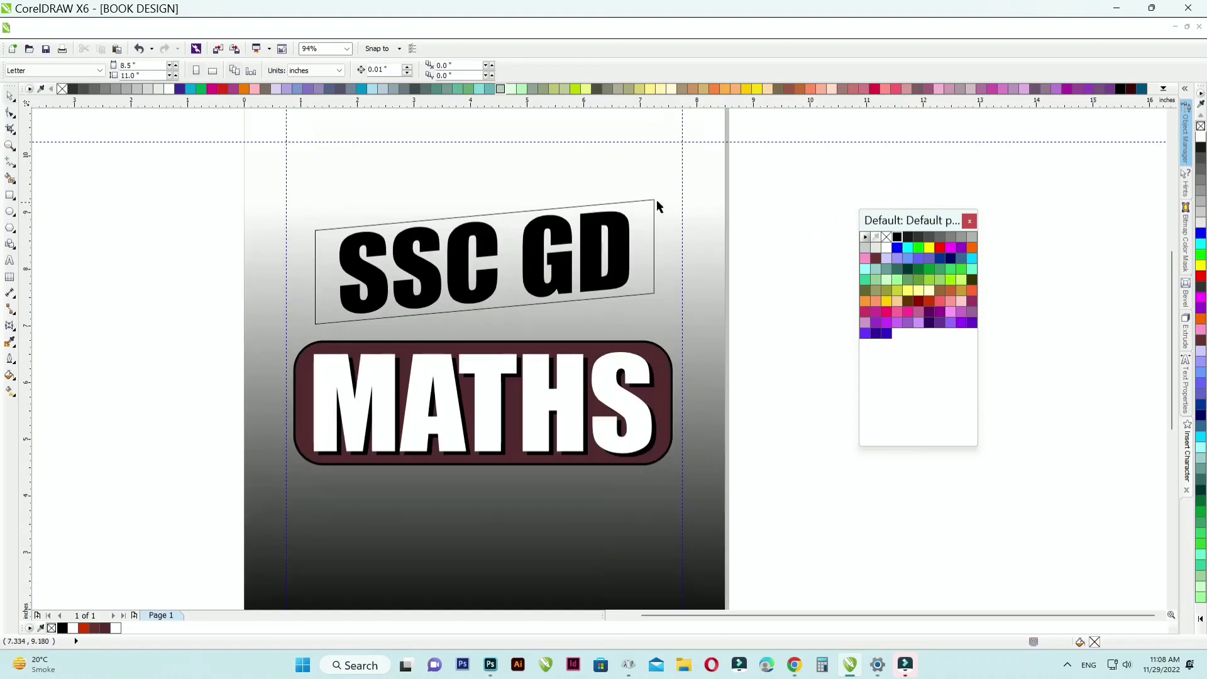
- Fill the skewed rectangle dark red (#600000), remove its outline, and place it behind the "SSC GD" text
{"action": "left_click", "coordinate": [655, 200]}
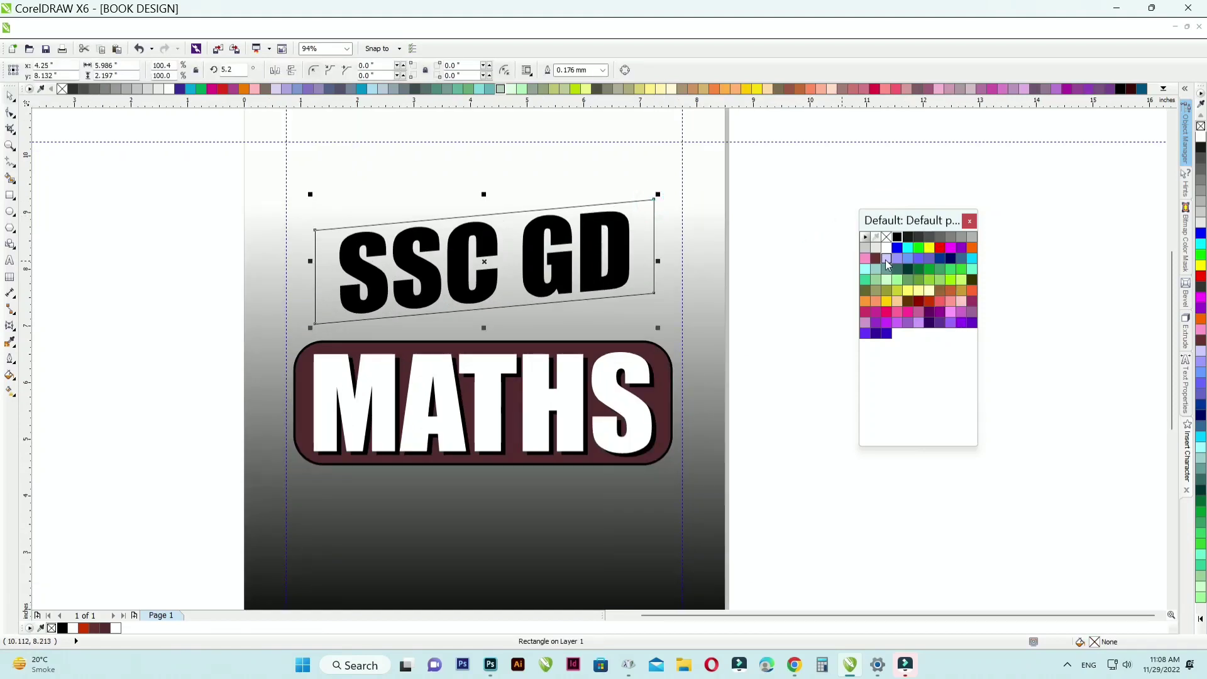
{"action": "left_click", "coordinate": [960, 269]}
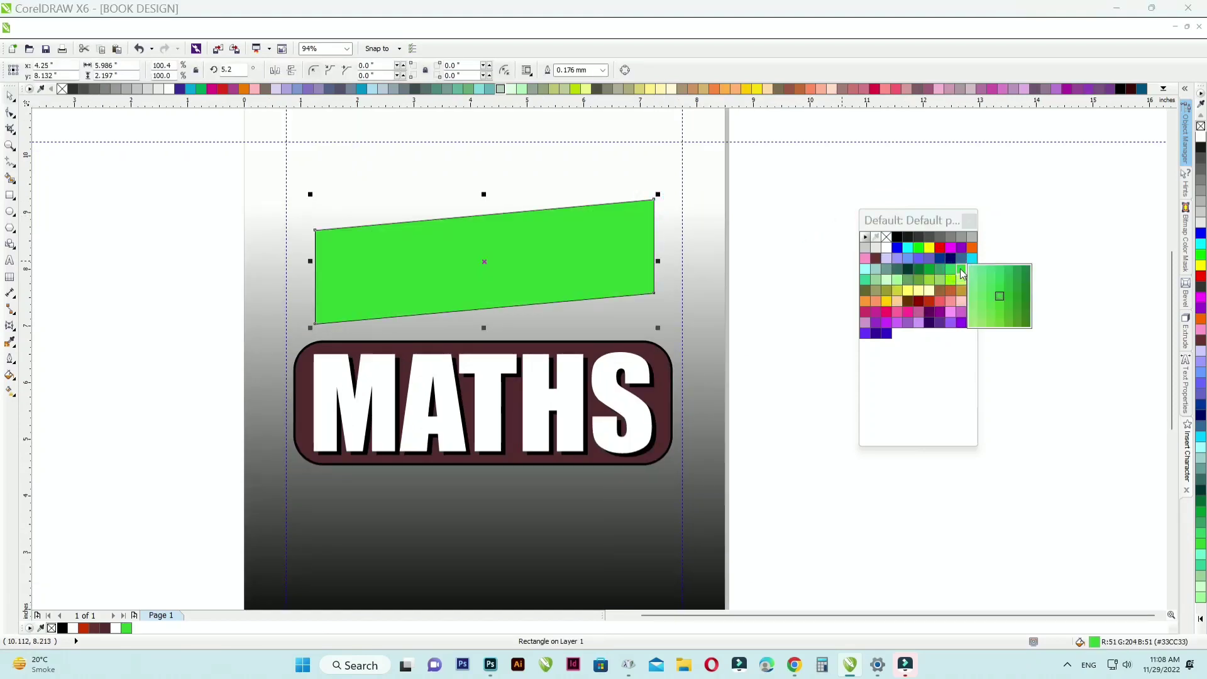
{"action": "left_click", "coordinate": [919, 300]}
{"action": "left_click_drag", "start_coordinate": [924, 303], "coordinate": [971, 323]}
{"action": "key", "text": "ctrl+Page_Down"}
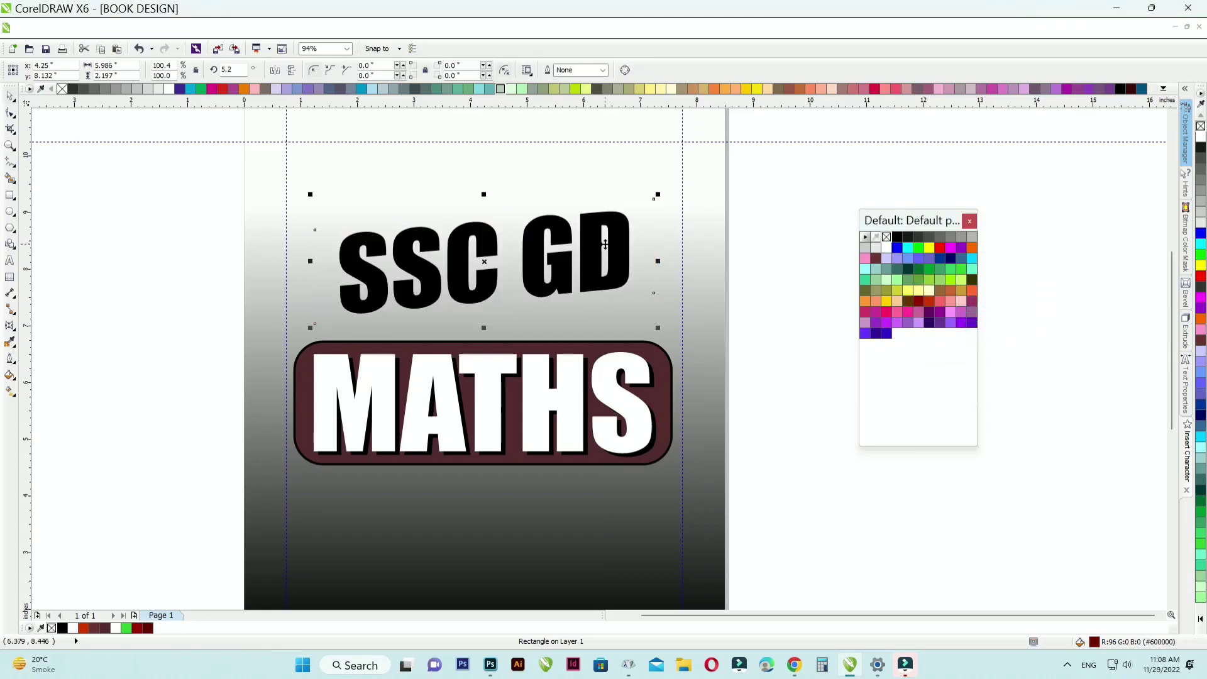
- Fill the "SSC GD" text yellow (#FFFF00)
{"action": "left_click", "coordinate": [562, 229]}
{"action": "left_click", "coordinate": [929, 247]}
{"action": "scroll", "coordinate": [508, 258], "scroll_direction": "down", "scroll_amount": 1}
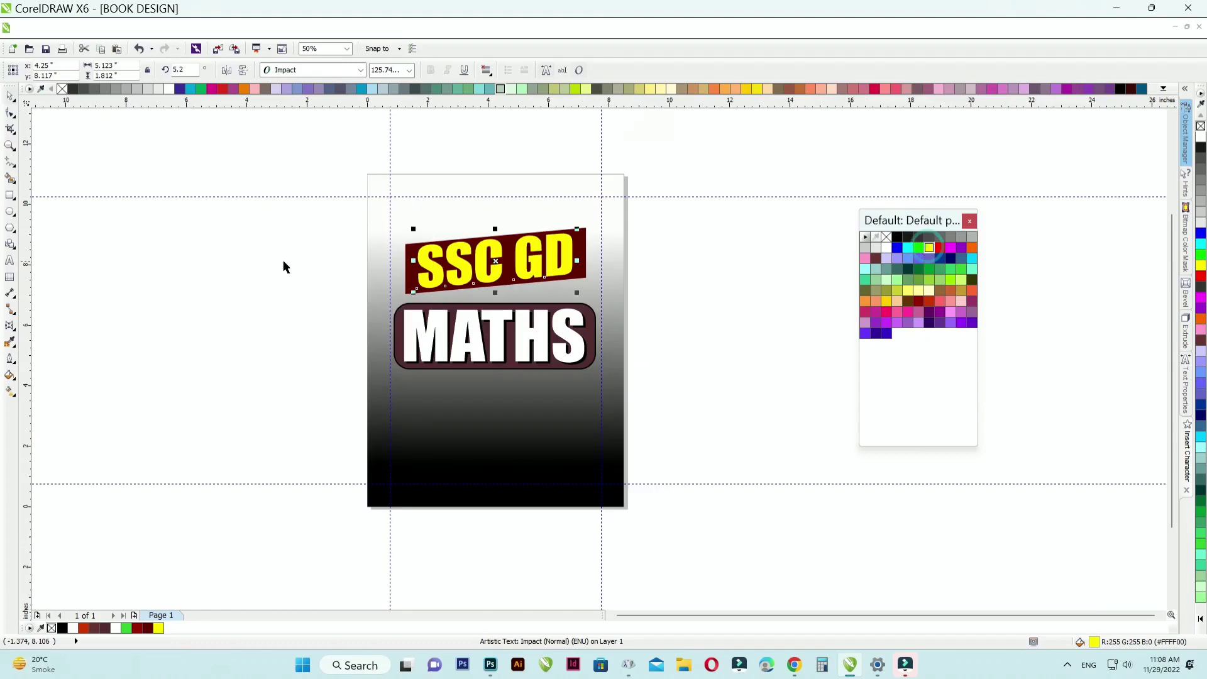
{"action": "left_click", "coordinate": [263, 259]}
{"action": "scroll", "coordinate": [418, 224], "scroll_direction": "up", "scroll_amount": 1}
- Draw a closed triangle about 0.34 × 0.29 inch at the dark red banner's lower-left corner as a ribbon fold
{"action": "left_click", "coordinate": [400, 267]}
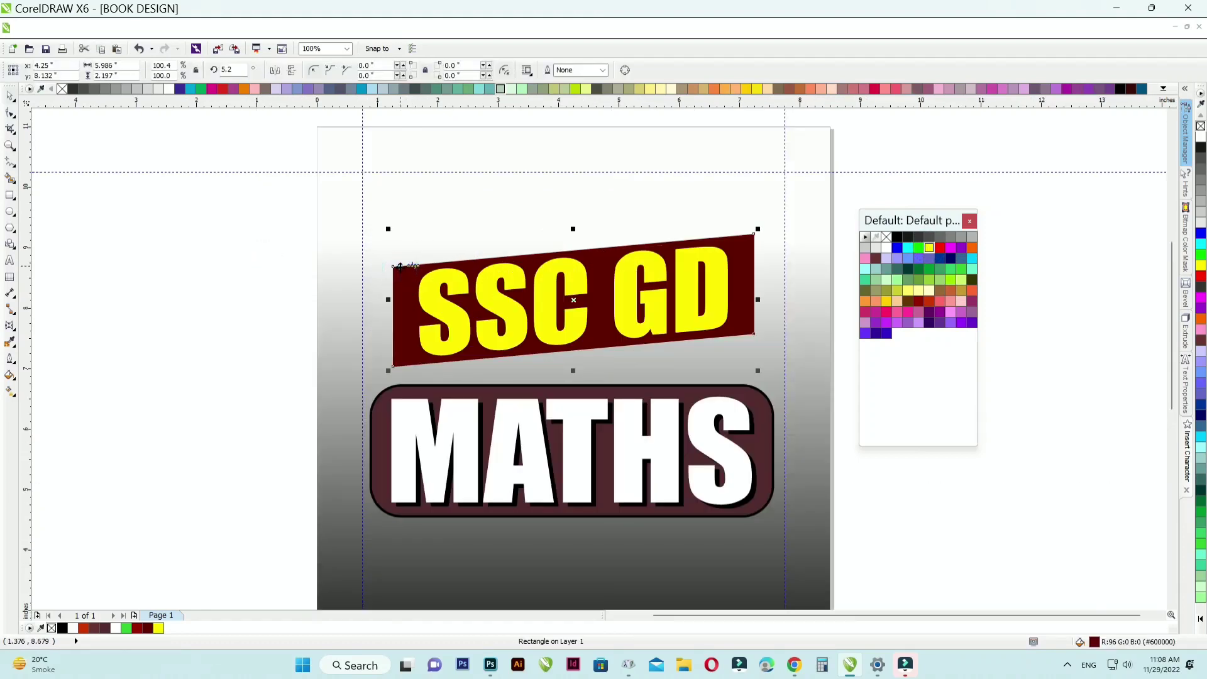
{"action": "left_click", "coordinate": [10, 164]}
{"action": "left_click", "coordinate": [46, 247]}
{"action": "scroll", "coordinate": [409, 377], "scroll_direction": "up", "scroll_amount": 2}
{"action": "left_click", "coordinate": [428, 391]}
{"action": "left_click", "coordinate": [428, 320]}
{"action": "left_click", "coordinate": [347, 350]}
{"action": "left_click", "coordinate": [428, 391]}
- Fill the lower-left fold triangle black, remove its outline, and place it behind the dark red banner
{"action": "left_click", "coordinate": [895, 238]}
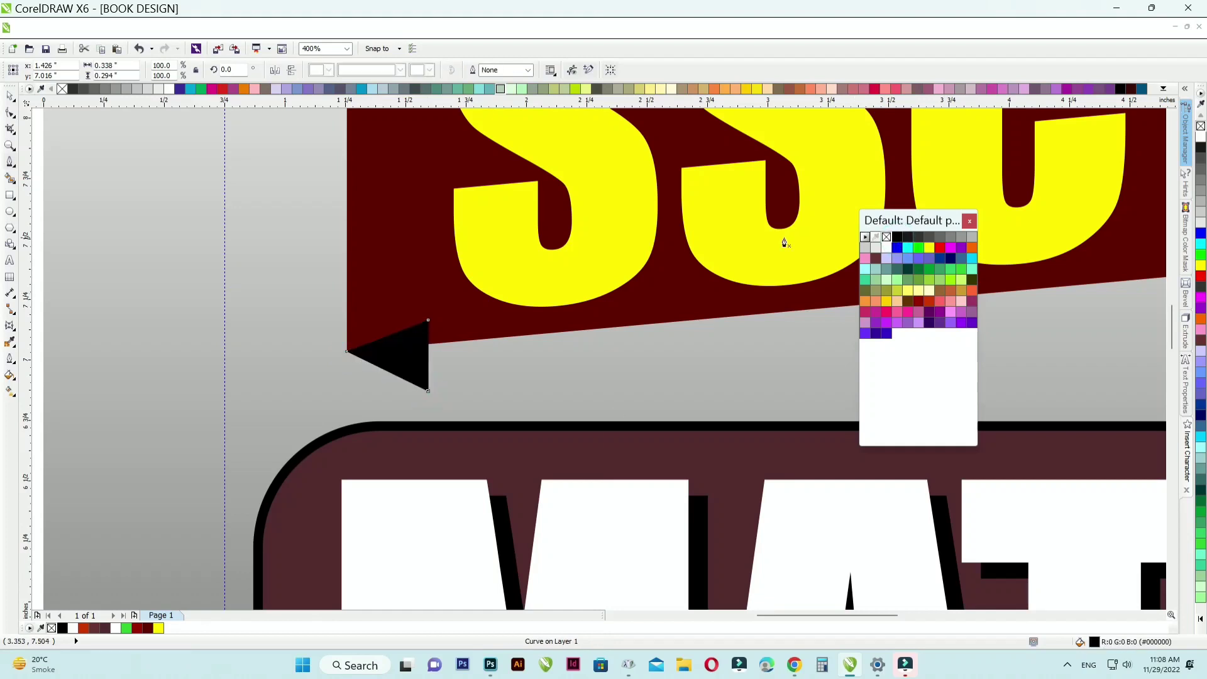
{"action": "right_click", "coordinate": [887, 237]}
{"action": "key", "text": "space"}
{"action": "key", "text": "shift+Page_Down"}
{"action": "key", "text": "ctrl+Page_Up"}
{"action": "scroll", "coordinate": [369, 353], "scroll_direction": "down", "scroll_amount": 2}
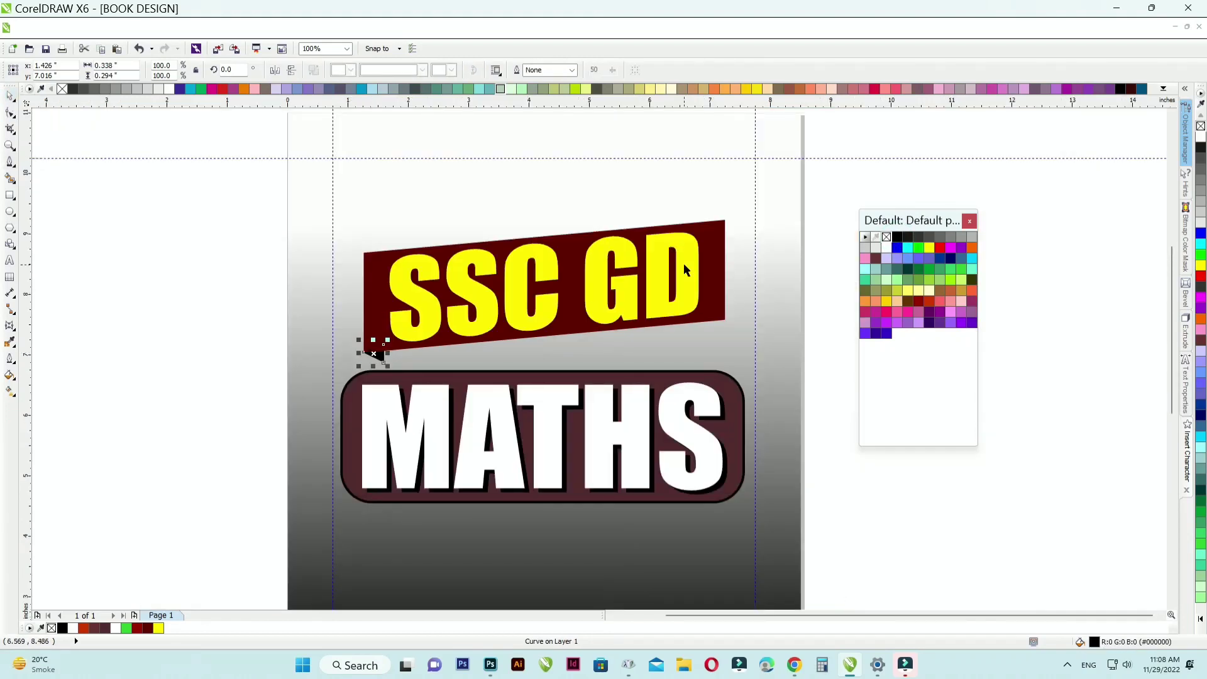
- Draw a closed fold triangle about 0.58 × 0.37 inch at the banner's upper-right corner
{"action": "key", "text": "space"}
{"action": "scroll", "coordinate": [531, 231], "scroll_direction": "up", "scroll_amount": 2}
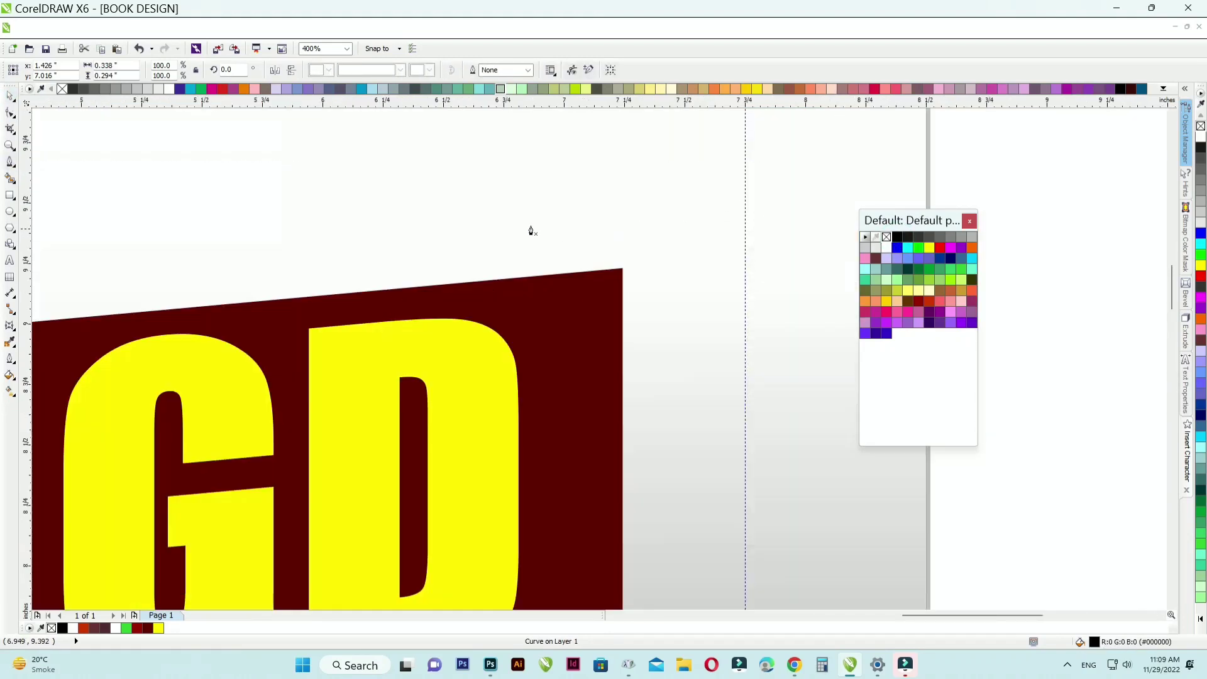
{"action": "left_click", "coordinate": [482, 218]}
{"action": "left_click", "coordinate": [482, 308]}
{"action": "left_click", "coordinate": [622, 268]}
{"action": "left_click", "coordinate": [483, 219]}
- Fill the upper-right fold triangle black and place it behind the dark red banner
{"action": "left_click", "coordinate": [897, 236]}
{"action": "key", "text": "ctrl+Page_Down"}
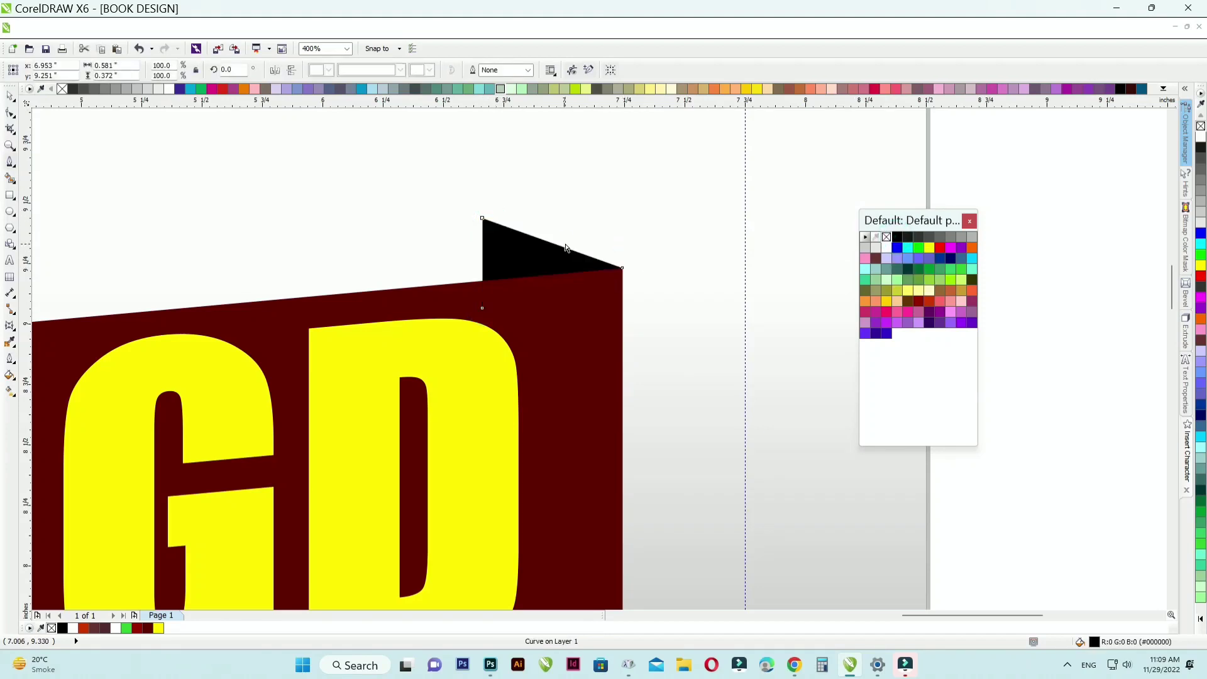
{"action": "left_click", "coordinate": [10, 96]}
{"action": "scroll", "coordinate": [532, 195], "scroll_direction": "down", "scroll_amount": 4}
{"action": "left_click", "coordinate": [513, 184]}
{"action": "scroll", "coordinate": [513, 184], "scroll_direction": "up", "scroll_amount": 2}
{"action": "scroll", "coordinate": [558, 214], "scroll_direction": "down", "scroll_amount": 1}
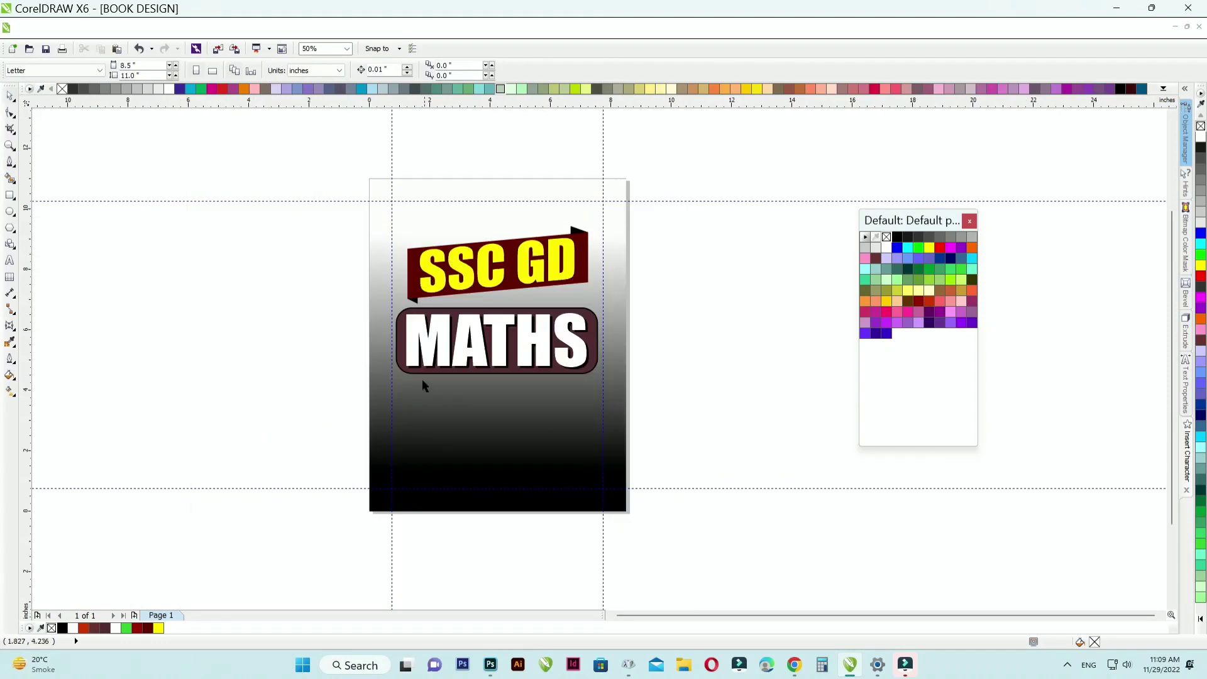
{"action": "scroll", "coordinate": [405, 360], "scroll_direction": "up", "scroll_amount": 1}
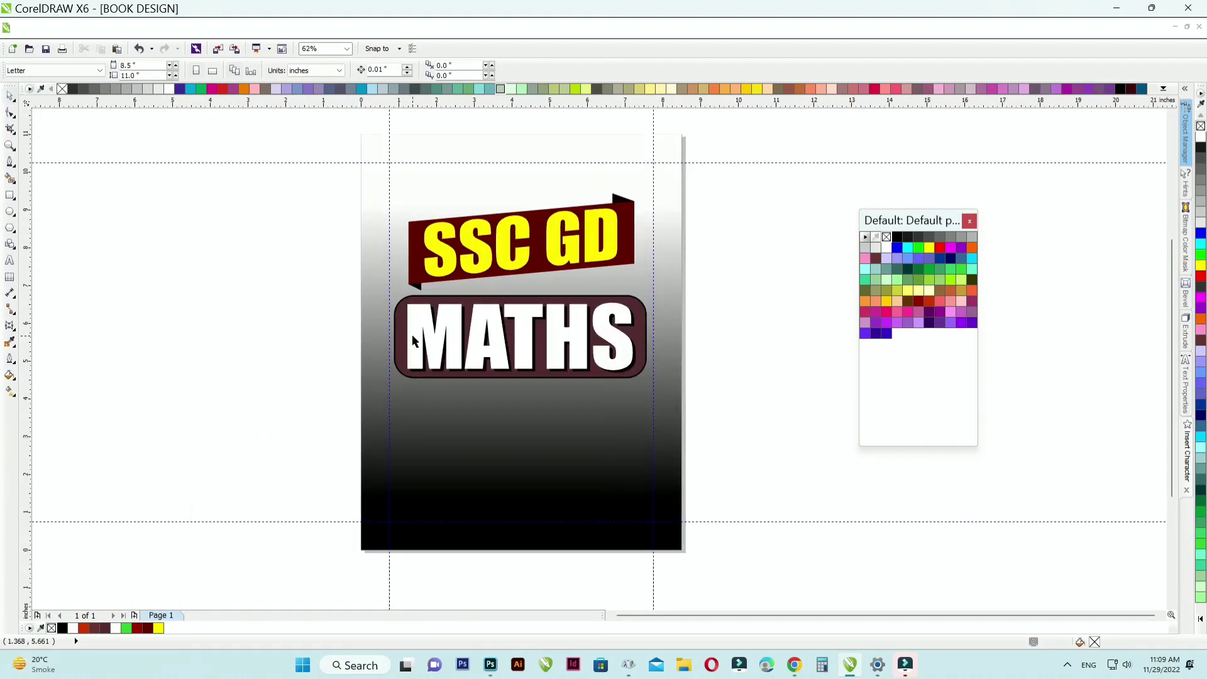
- Switch to the Edge browser and run a Bing image search for "INDIAN FORCE'"
{"action": "left_click", "coordinate": [767, 665]}
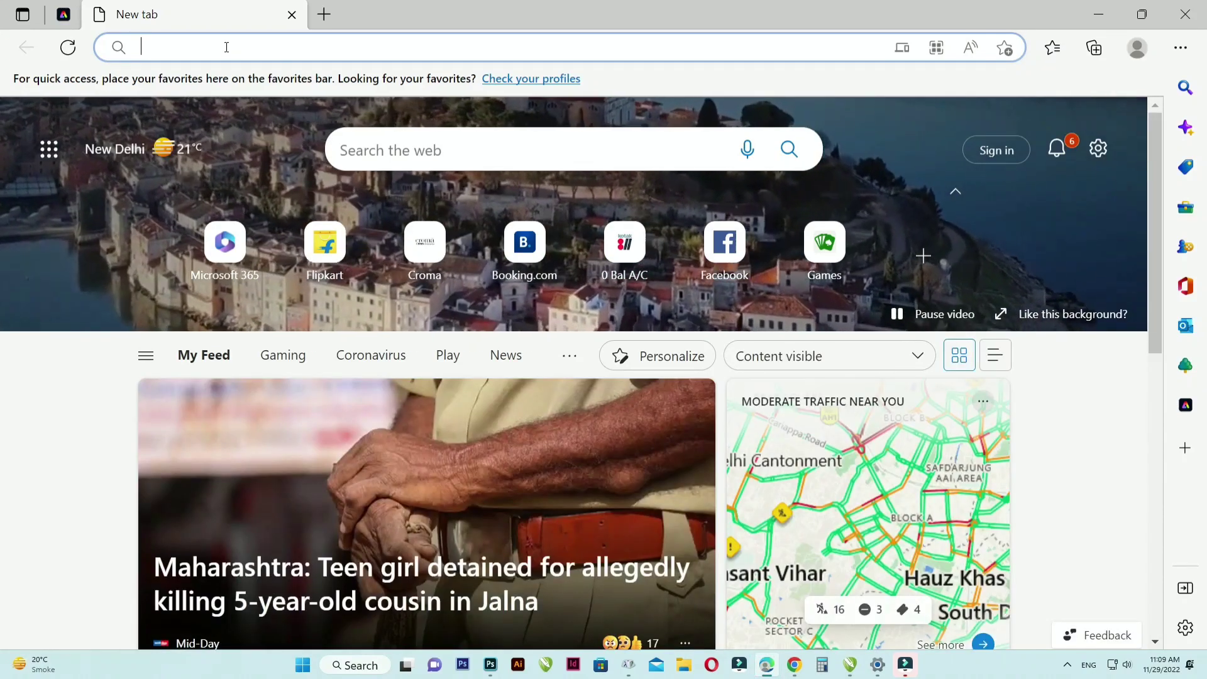
{"action": "type", "text": "INDIAN FOR"}
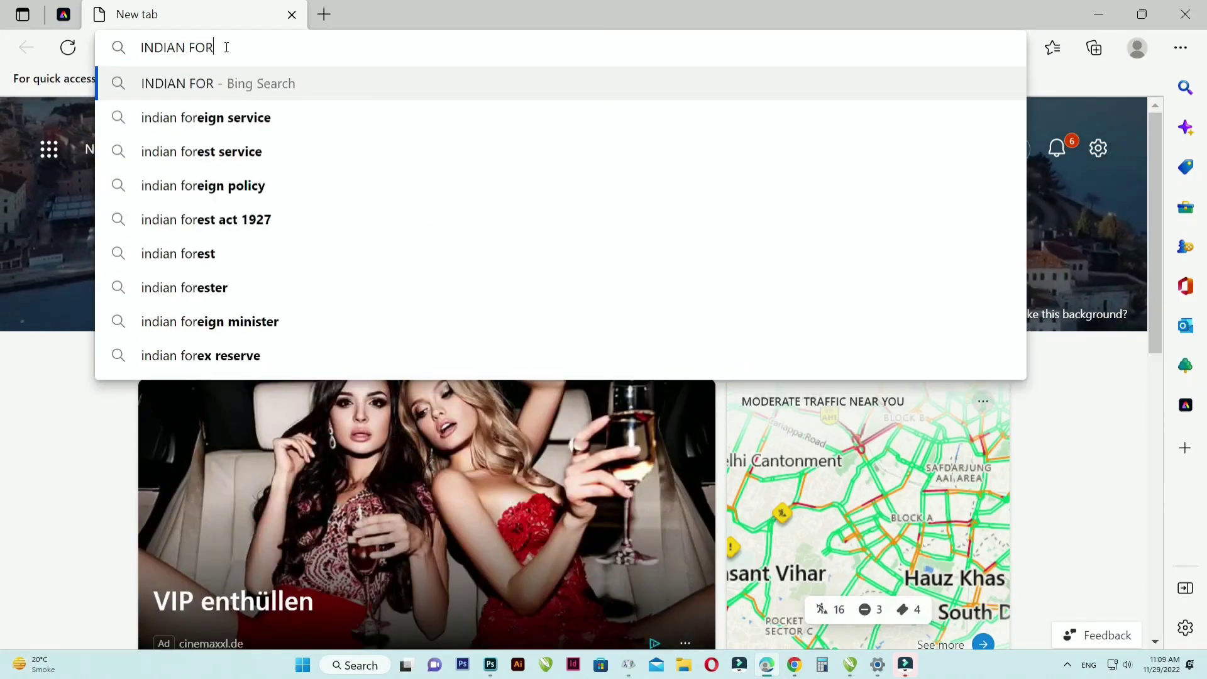
{"action": "type", "text": "CE'"}
{"action": "key", "text": "Return"}
{"action": "left_click", "coordinate": [253, 155]}
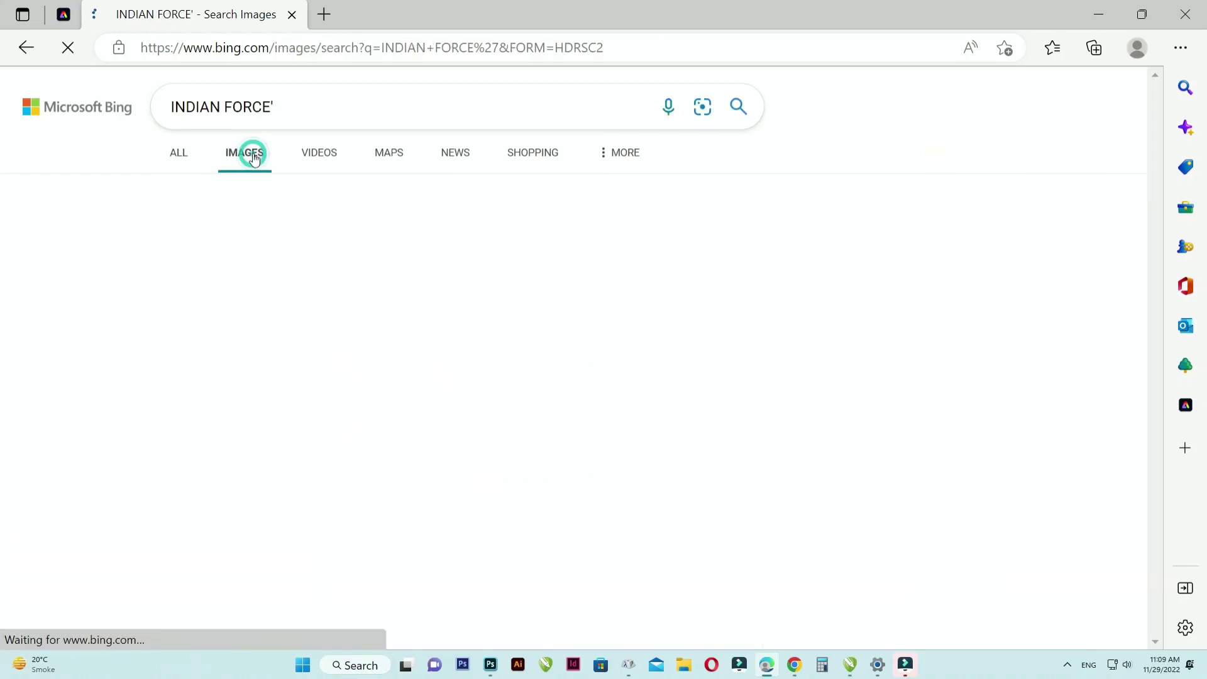
- Refine the image search to "INDIAN SSB BSF CISF FORCE"
{"action": "left_click", "coordinate": [305, 108]}
{"action": "key", "text": "BackSpace"}
{"action": "left_click", "coordinate": [225, 107]}
{"action": "type", "text": "SSB BSF CISF"}
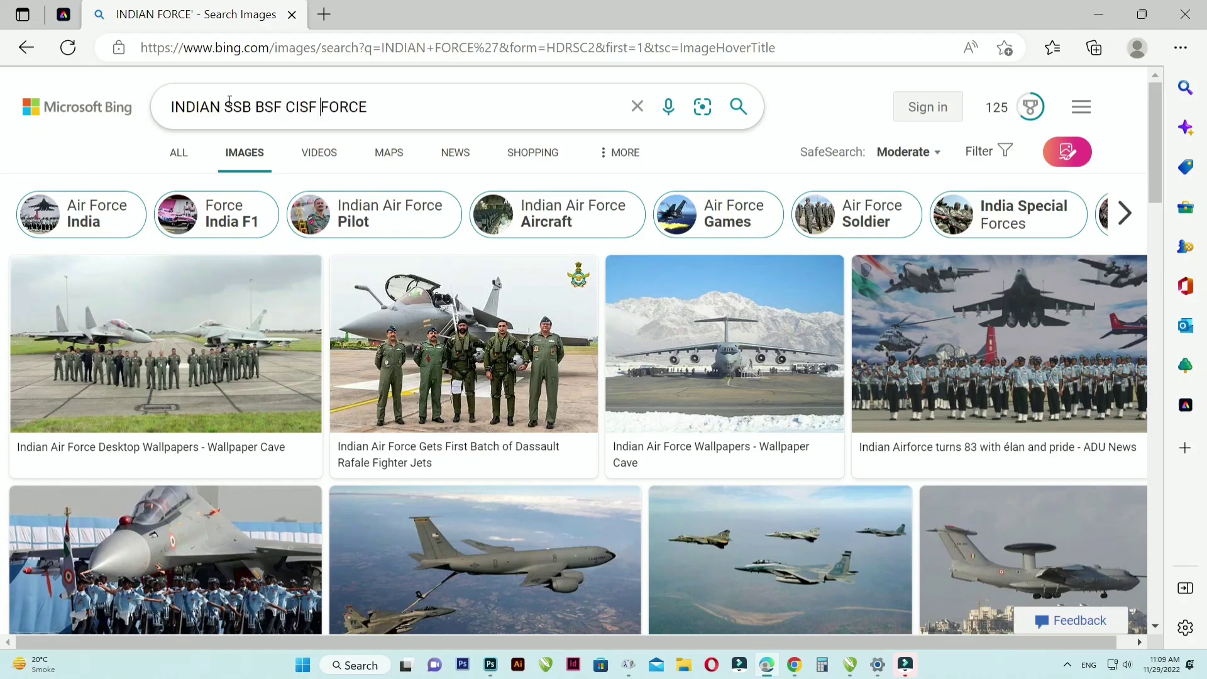
{"action": "key", "text": "Return"}
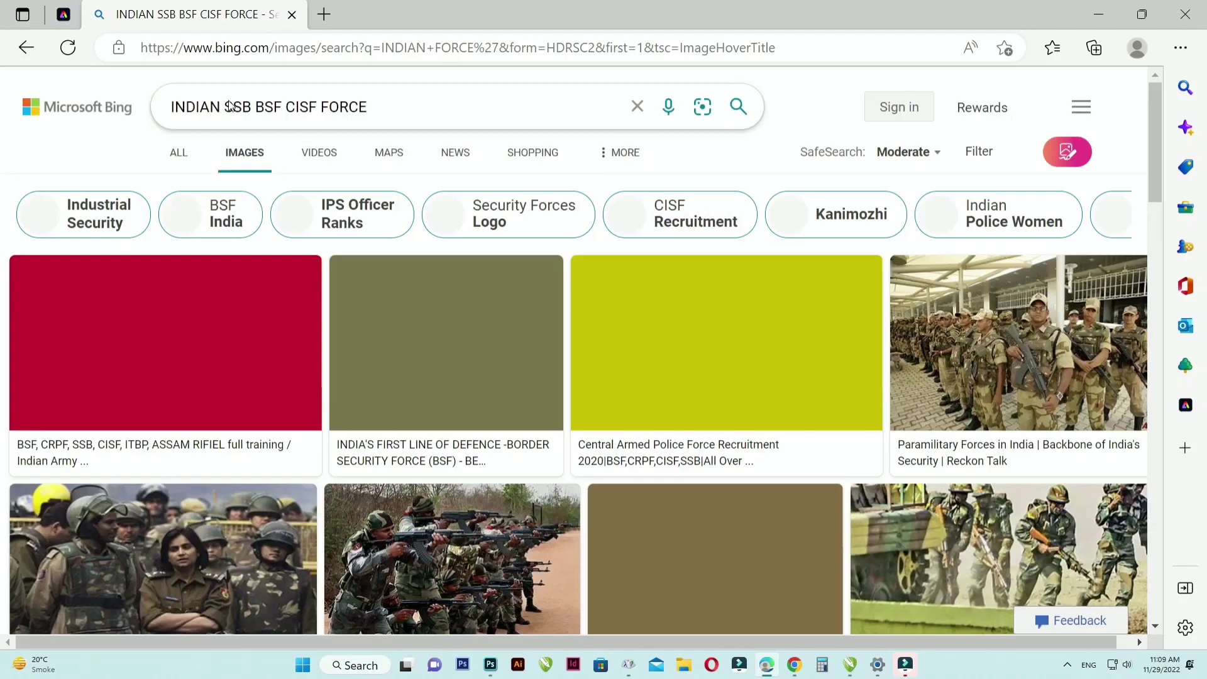
- Open the Reckon Talk photo of soldiers aiming rifles from the image results and copy it
{"action": "scroll", "coordinate": [482, 258], "scroll_direction": "down", "scroll_amount": 4}
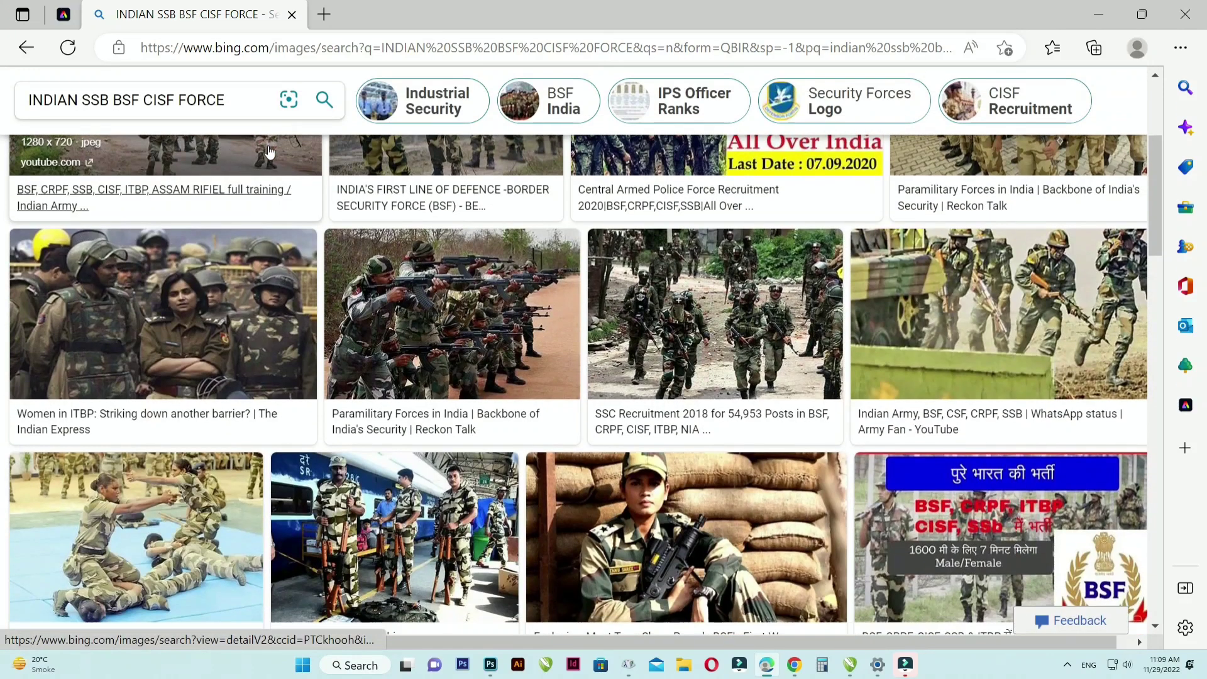
{"action": "left_click", "coordinate": [482, 258]}
{"action": "scroll", "coordinate": [540, 270], "scroll_direction": "down", "scroll_amount": 2}
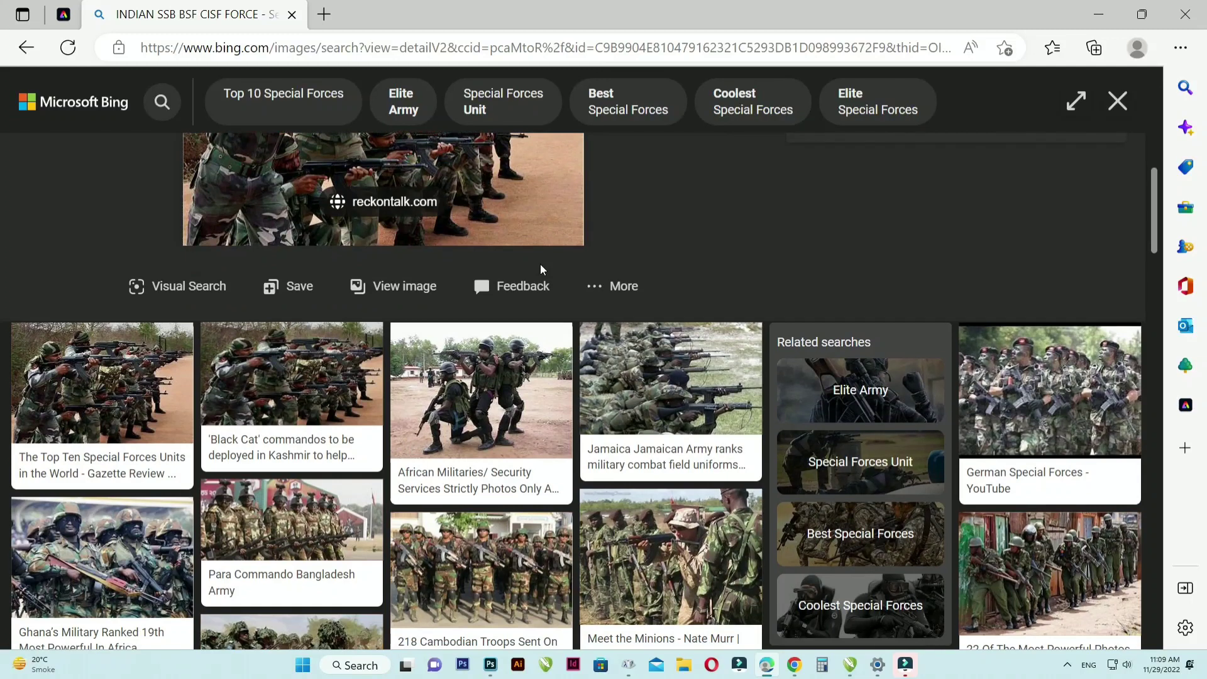
{"action": "right_click", "coordinate": [368, 264]}
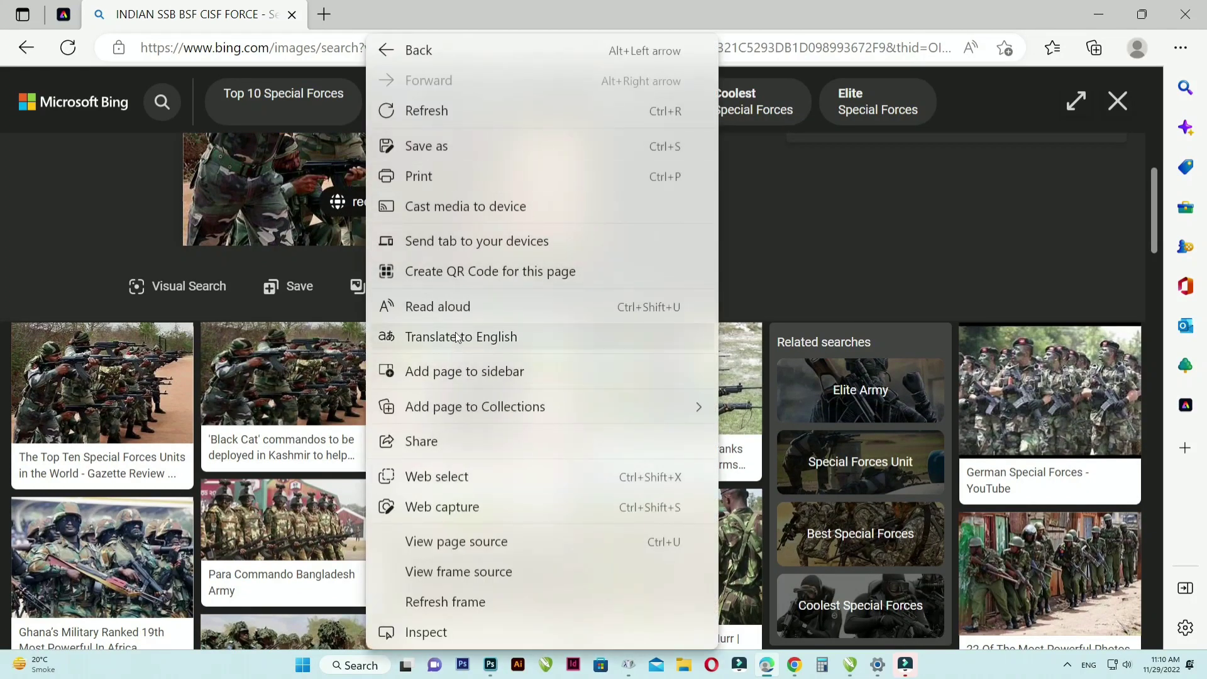
{"action": "left_click", "coordinate": [321, 230]}
{"action": "scroll", "coordinate": [314, 220], "scroll_direction": "up", "scroll_amount": 2}
{"action": "right_click", "coordinate": [313, 214]}
{"action": "left_click", "coordinate": [394, 293]}
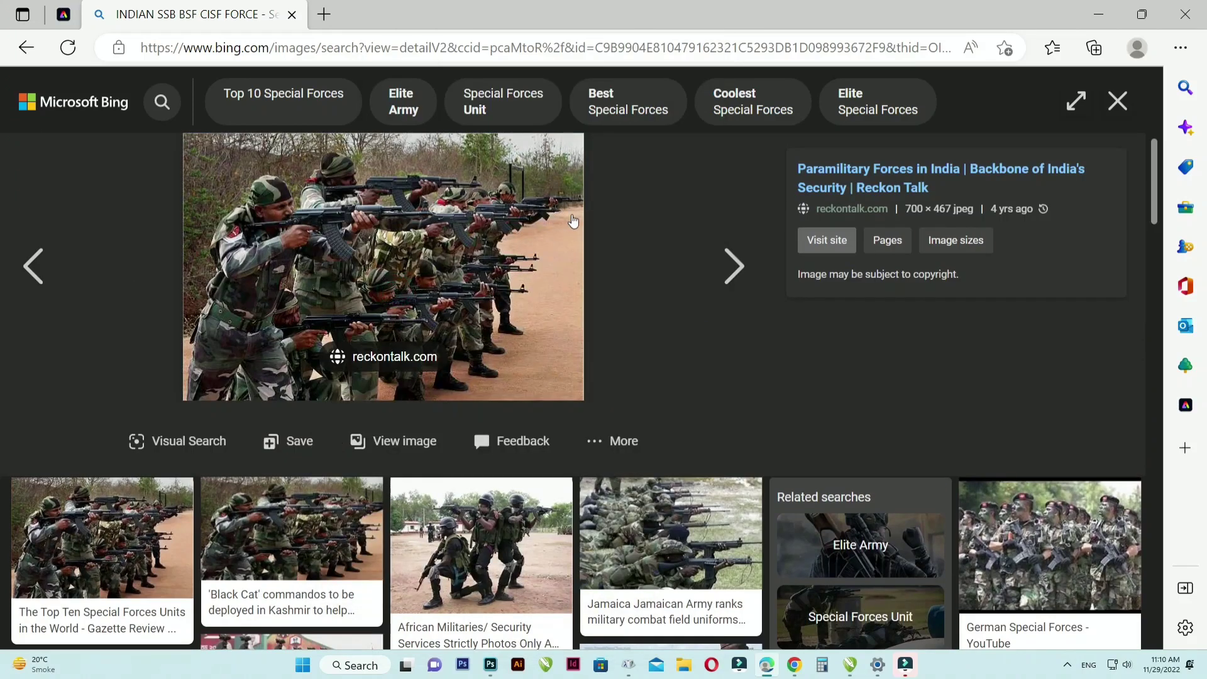
- Browse the related military images for a photo that suits the book cover
{"action": "scroll", "coordinate": [651, 452], "scroll_direction": "down", "scroll_amount": 8}
{"action": "left_click", "coordinate": [861, 554]}
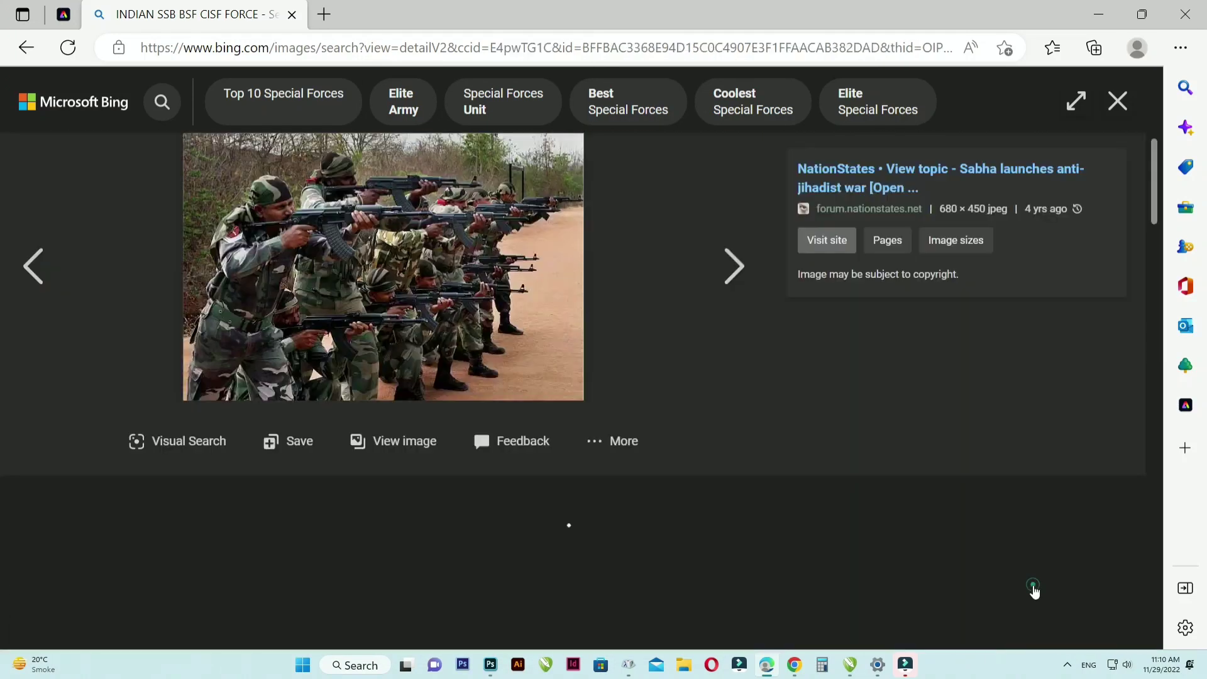
{"action": "scroll", "coordinate": [546, 261], "scroll_direction": "down", "scroll_amount": 3}
{"action": "scroll", "coordinate": [497, 471], "scroll_direction": "down", "scroll_amount": 3}
{"action": "scroll", "coordinate": [496, 470], "scroll_direction": "down", "scroll_amount": 10}
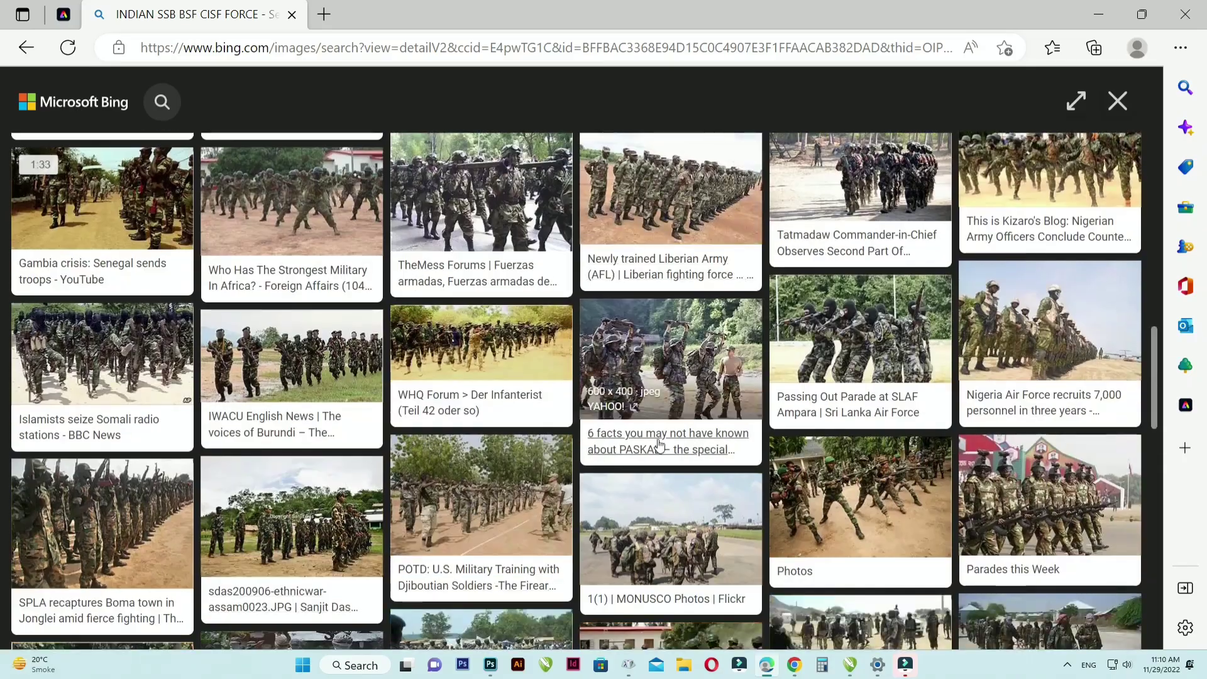
{"action": "scroll", "coordinate": [822, 443], "scroll_direction": "down", "scroll_amount": 4}
{"action": "scroll", "coordinate": [822, 443], "scroll_direction": "down", "scroll_amount": 5}
{"action": "scroll", "coordinate": [859, 503], "scroll_direction": "down", "scroll_amount": 3}
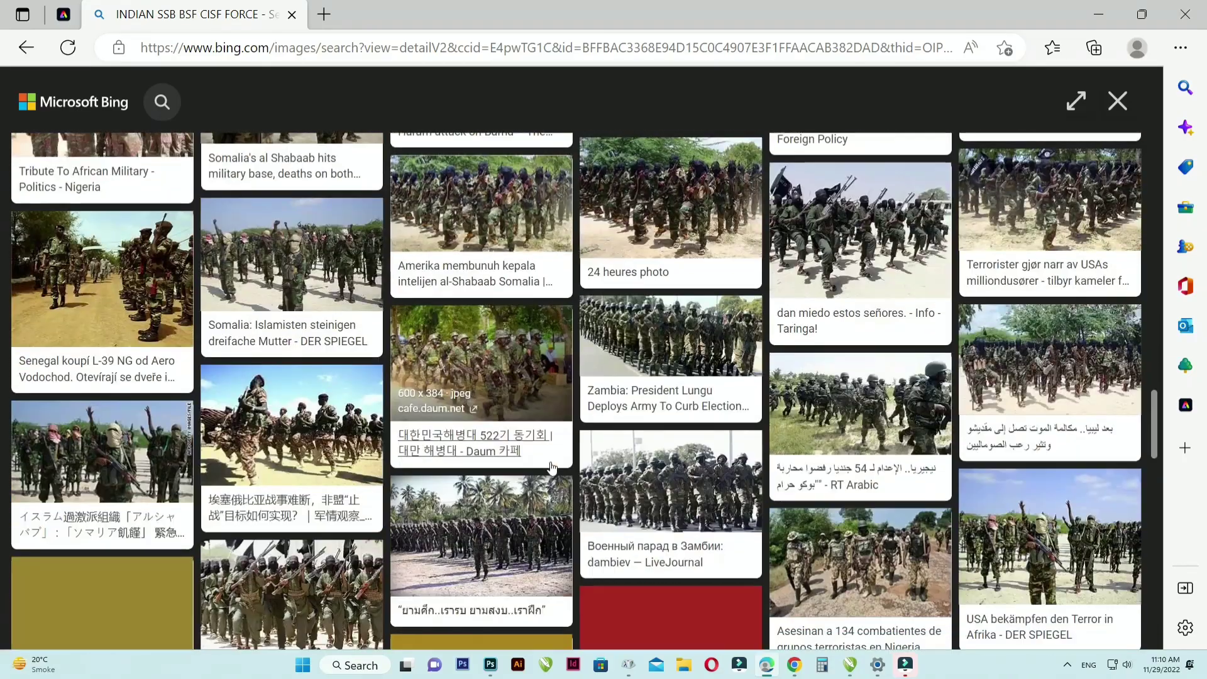
- Open the Malawi photo of marching soldiers in green berets among the related images and copy it
{"action": "left_click", "coordinate": [1015, 217]}
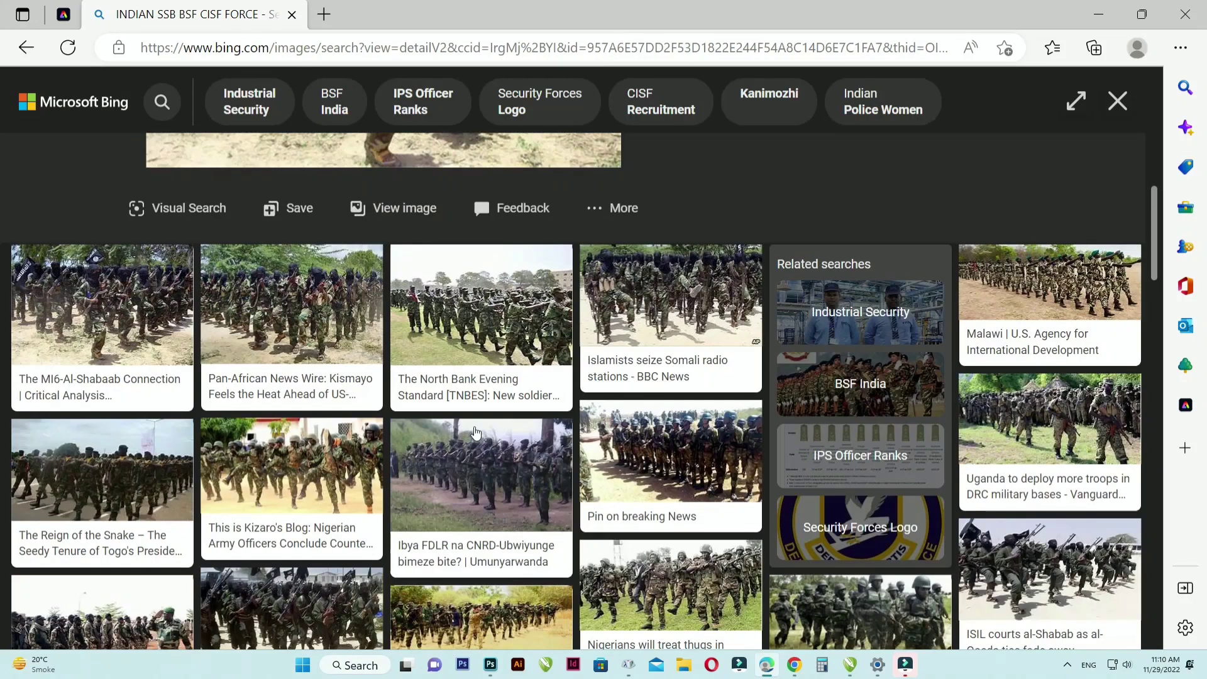
{"action": "left_click", "coordinate": [1001, 306]}
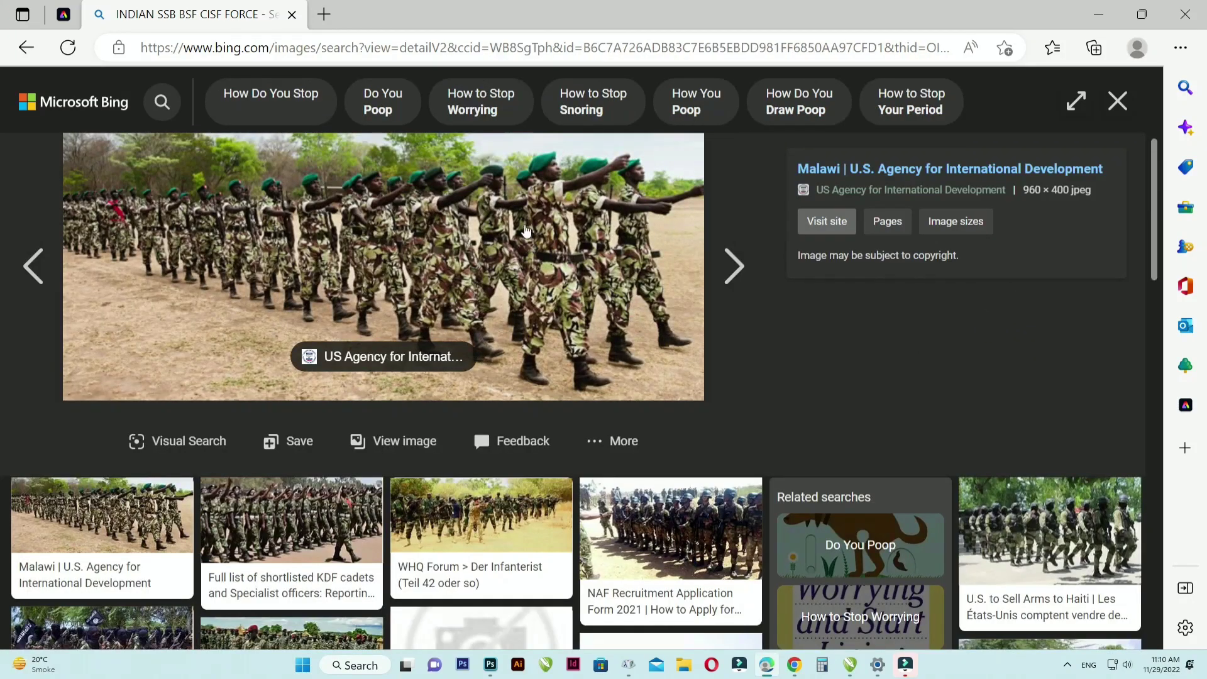
{"action": "right_click", "coordinate": [527, 231]}
{"action": "left_click", "coordinate": [586, 302]}
- Switch to CorelDRAW, paste the marching soldiers photo, and fit it across the page's top edge at about 8.5 × 3.54 inches
{"action": "key", "text": "alt+Tab"}
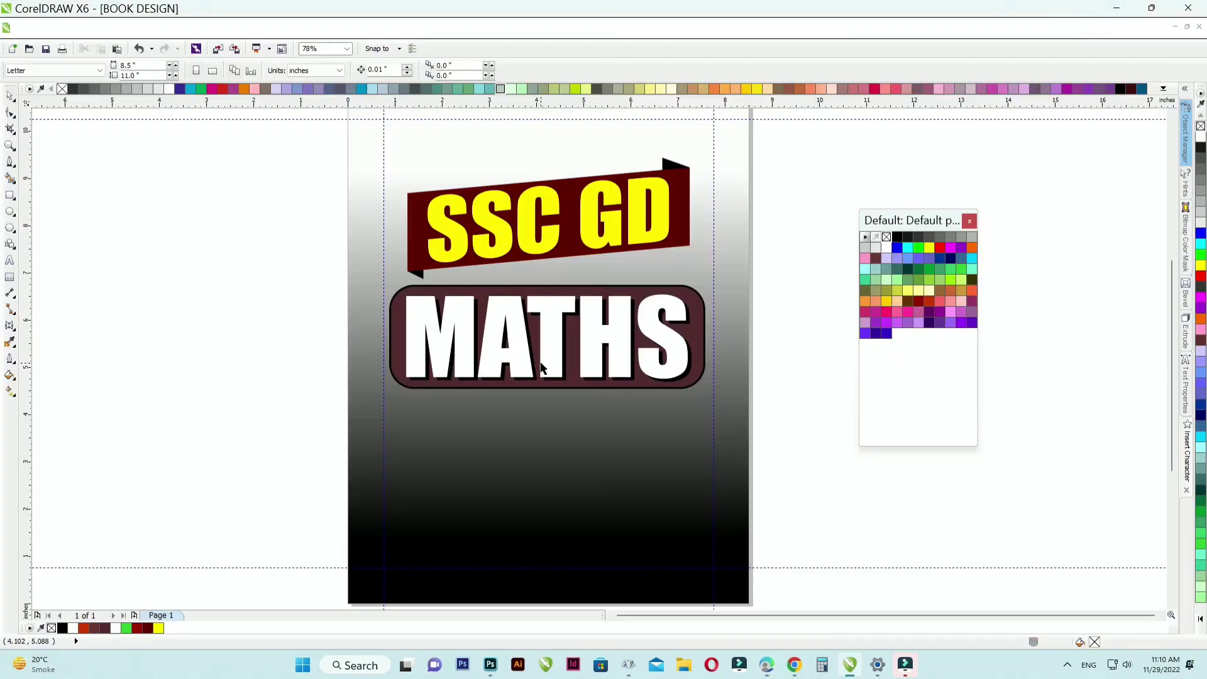
{"action": "key", "text": "ctrl+v"}
{"action": "scroll", "coordinate": [422, 340], "scroll_direction": "down", "scroll_amount": 3}
{"action": "left_click_drag", "start_coordinate": [427, 347], "coordinate": [481, 286]}
{"action": "left_click_drag", "start_coordinate": [682, 354], "coordinate": [521, 303]}
{"action": "scroll", "coordinate": [580, 343], "scroll_direction": "up", "scroll_amount": 5}
{"action": "scroll", "coordinate": [507, 280], "scroll_direction": "down", "scroll_amount": 8}
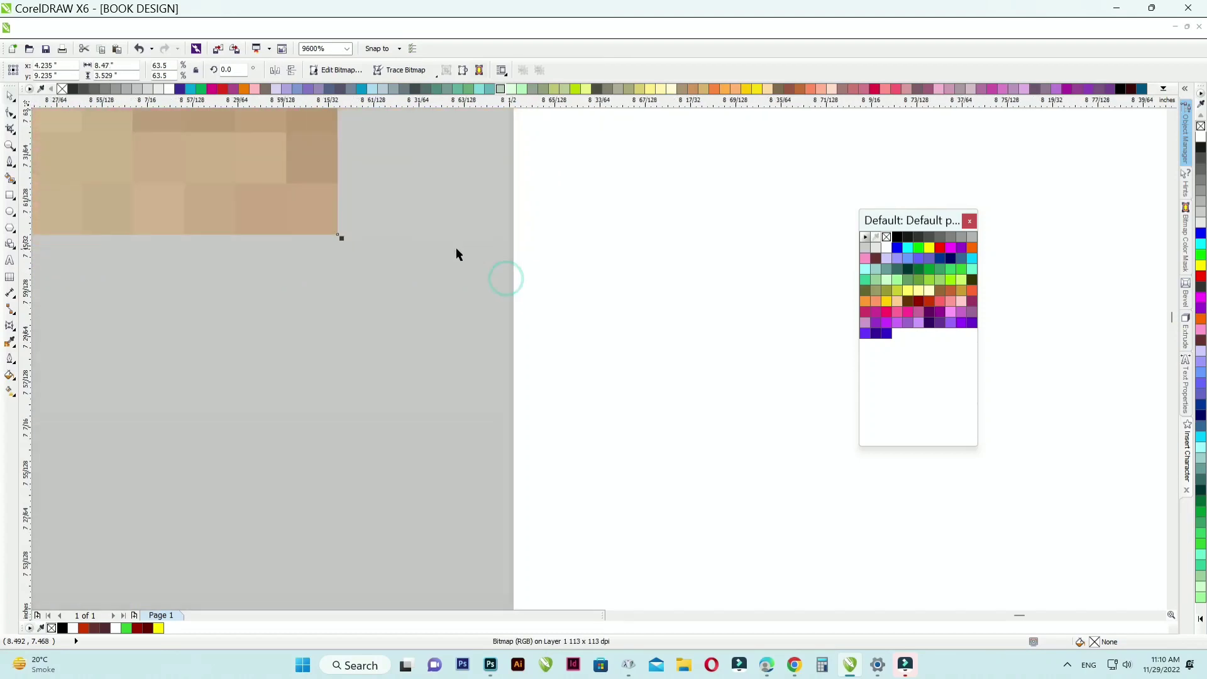
{"action": "scroll", "coordinate": [710, 372], "scroll_direction": "down", "scroll_amount": 2}
{"action": "scroll", "coordinate": [633, 325], "scroll_direction": "up", "scroll_amount": 2}
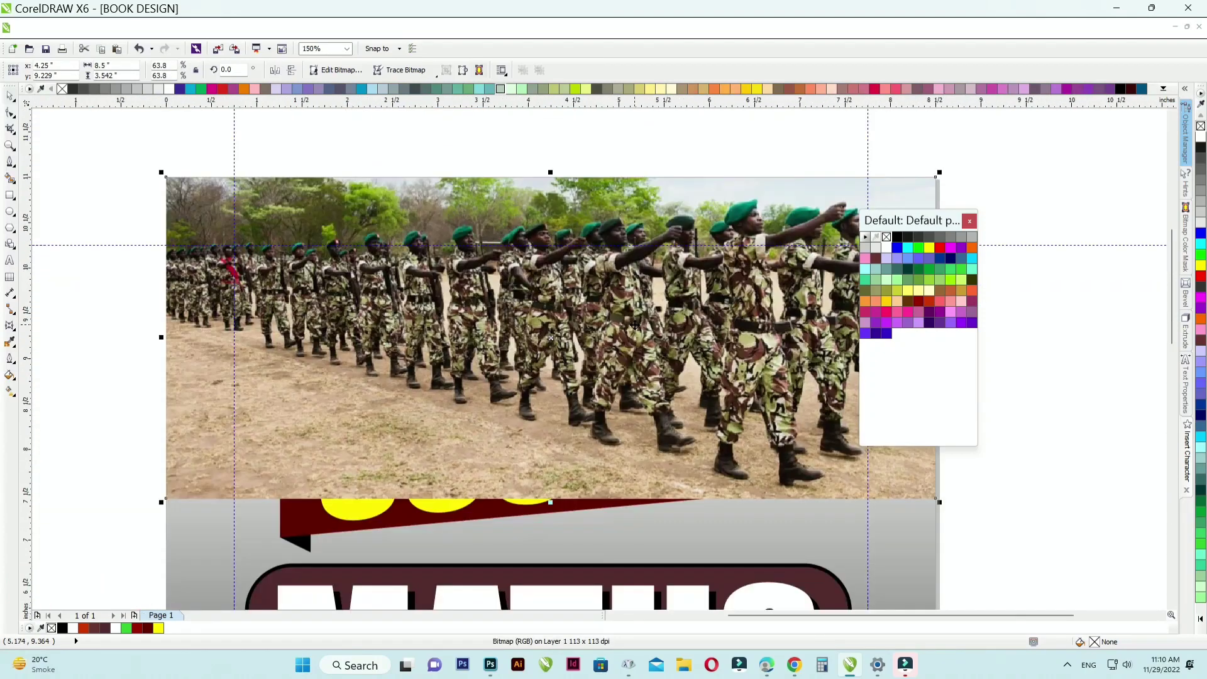
- Place the soldiers photo behind the SSC GD ribbon and fade it out downward with a linear transparency at 270°
{"action": "key", "text": "ctrl+Page_Down"}
{"action": "left_click", "coordinate": [9, 325]}
{"action": "left_click", "coordinate": [75, 453]}
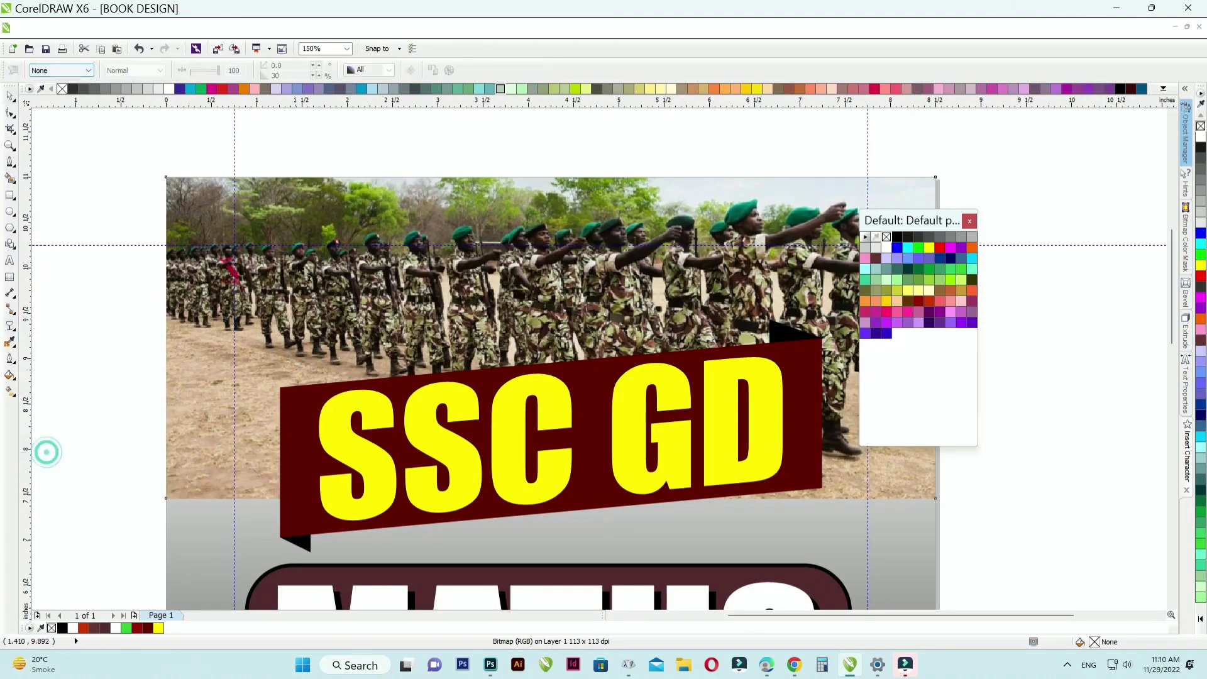
{"action": "left_click_drag", "start_coordinate": [291, 202], "coordinate": [291, 454]}
{"action": "left_click_drag", "start_coordinate": [292, 203], "coordinate": [291, 148]}
{"action": "scroll", "coordinate": [363, 254], "scroll_direction": "down", "scroll_amount": 2}
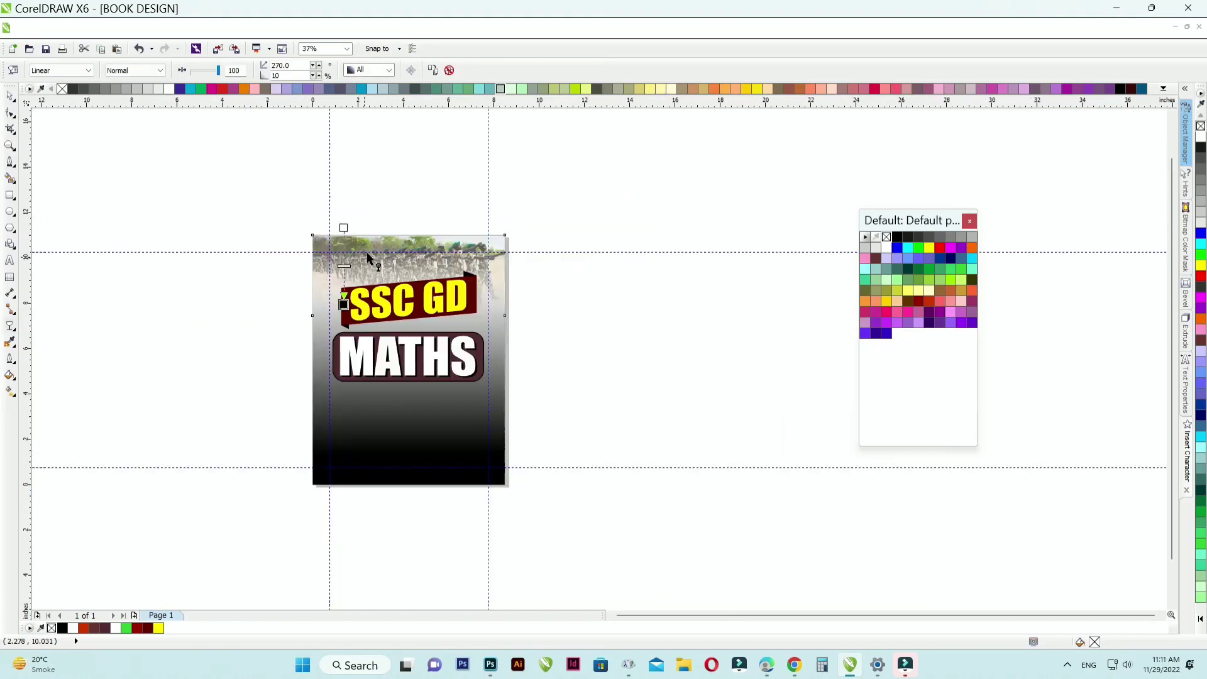
{"action": "scroll", "coordinate": [366, 256], "scroll_direction": "up", "scroll_amount": 1}
{"action": "left_click", "coordinate": [10, 99]}
{"action": "left_click", "coordinate": [100, 188]}
{"action": "key", "text": "F4"}
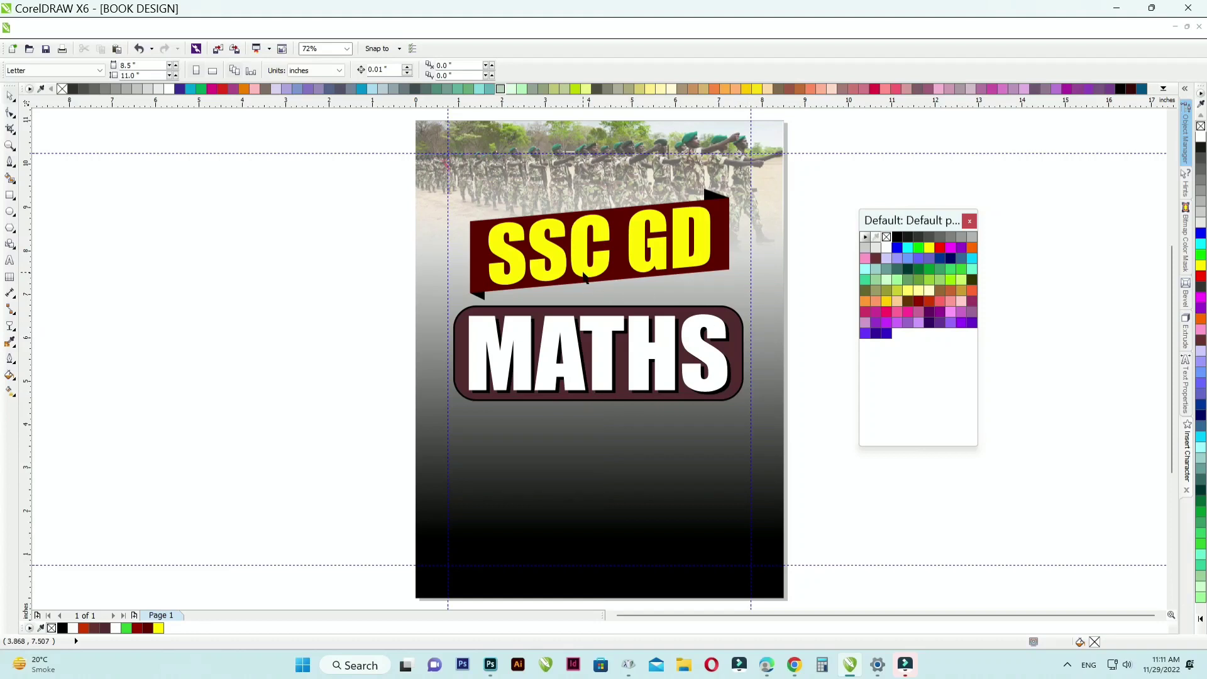
- Add the text "SSF NIA CISF CRPF ITBP BSF SSB AR" in 24 pt Arial below the MATHS box
{"action": "key", "text": "F8"}
{"action": "scroll", "coordinate": [475, 459], "scroll_direction": "up", "scroll_amount": 8}
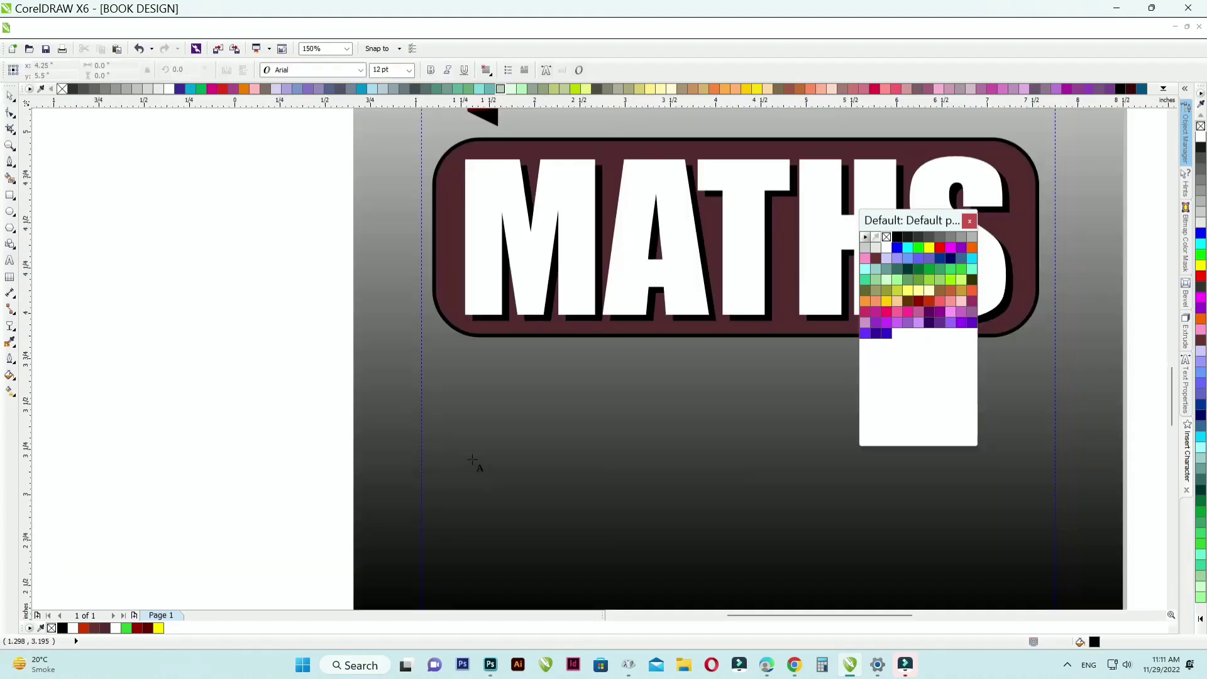
{"action": "left_click", "coordinate": [431, 346]}
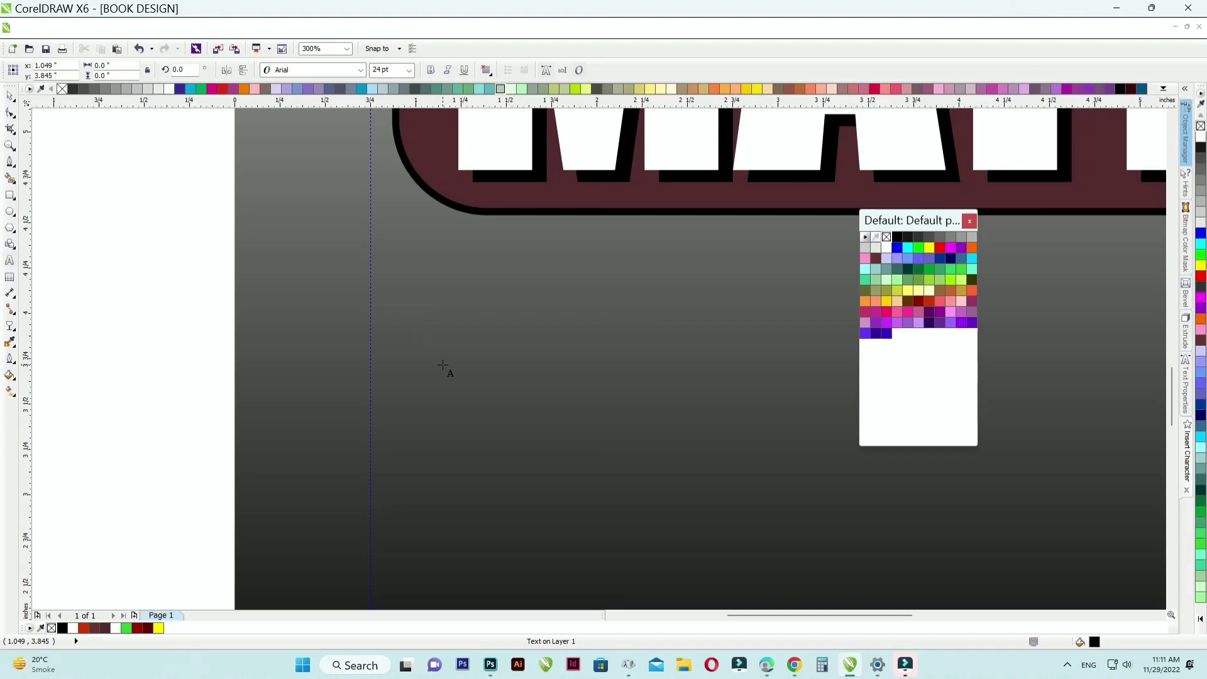
{"action": "type", "text": "SSF "}
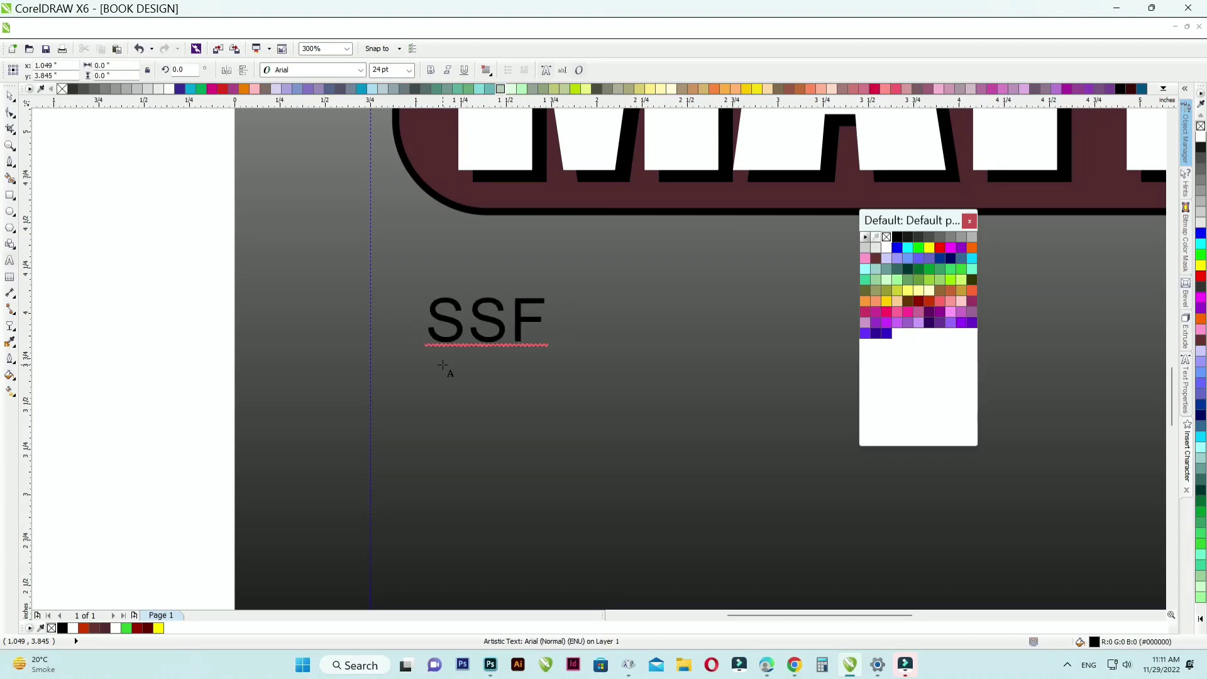
{"action": "type", "text": "NIA CISF CF"}
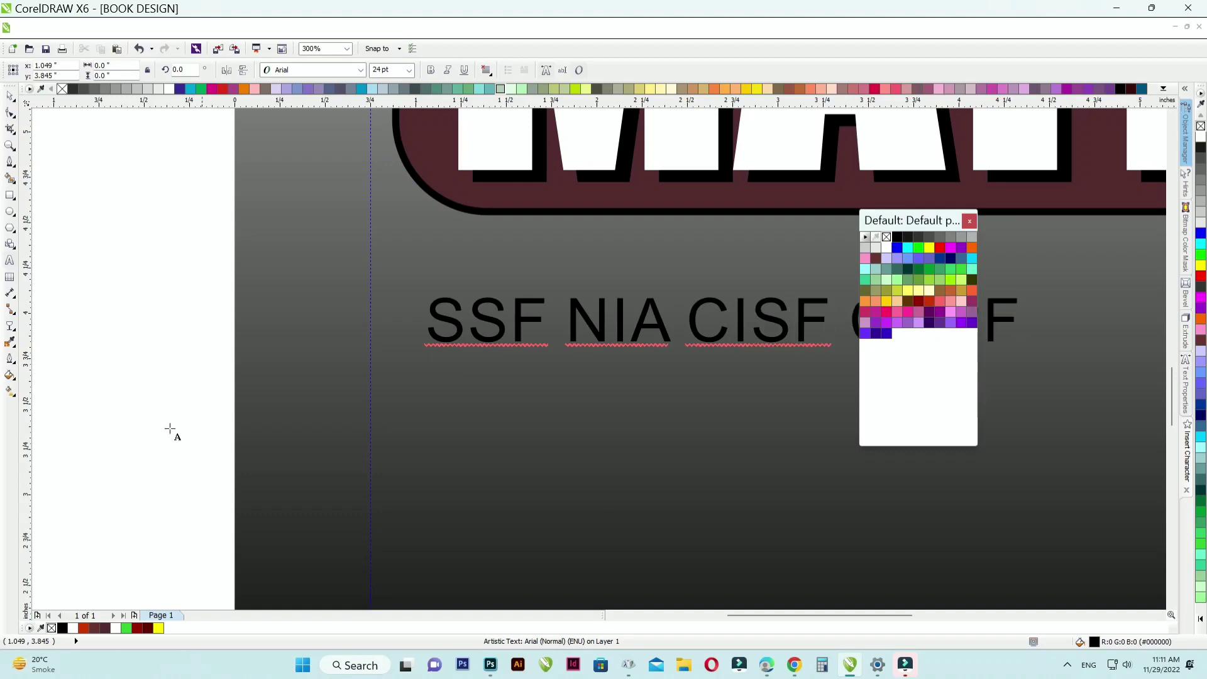
{"action": "scroll", "coordinate": [186, 427], "scroll_direction": "down", "scroll_amount": 1}
{"action": "scroll", "coordinate": [609, 402], "scroll_direction": "up", "scroll_amount": 1}
{"action": "type", "text": "F CRPF ITBP BSF SSB AR"}
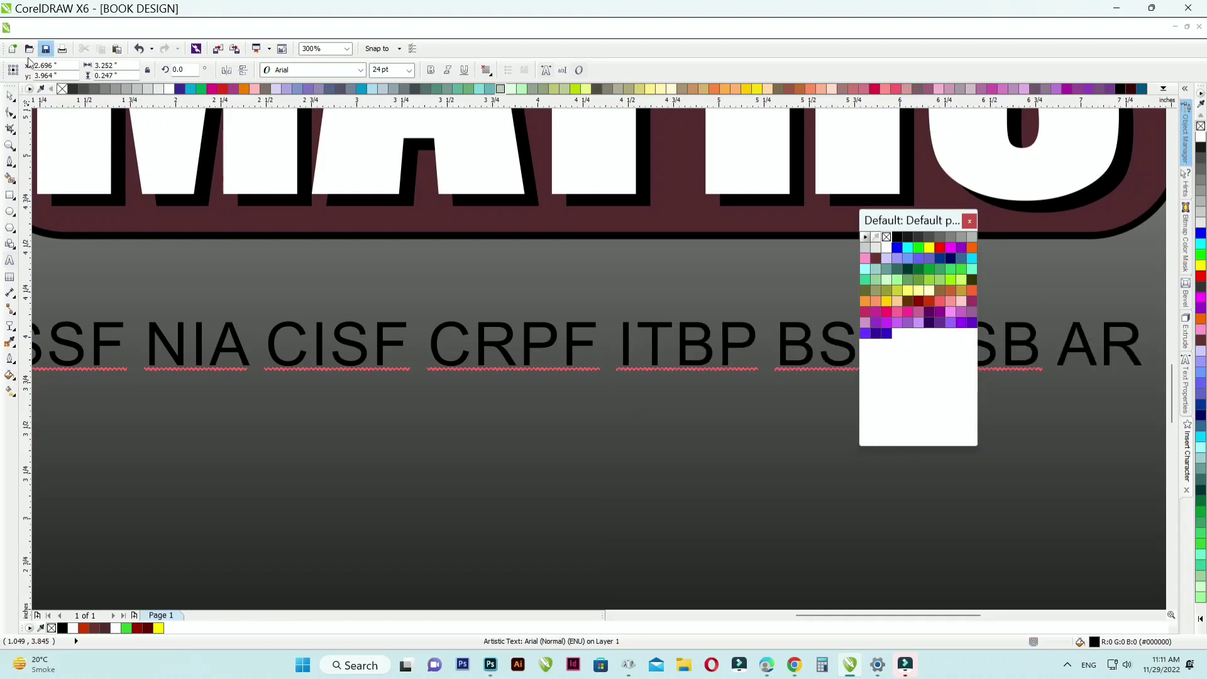
{"action": "left_click", "coordinate": [11, 96]}
{"action": "scroll", "coordinate": [533, 390], "scroll_direction": "down", "scroll_amount": 2}
{"action": "scroll", "coordinate": [552, 359], "scroll_direction": "down", "scroll_amount": 2}
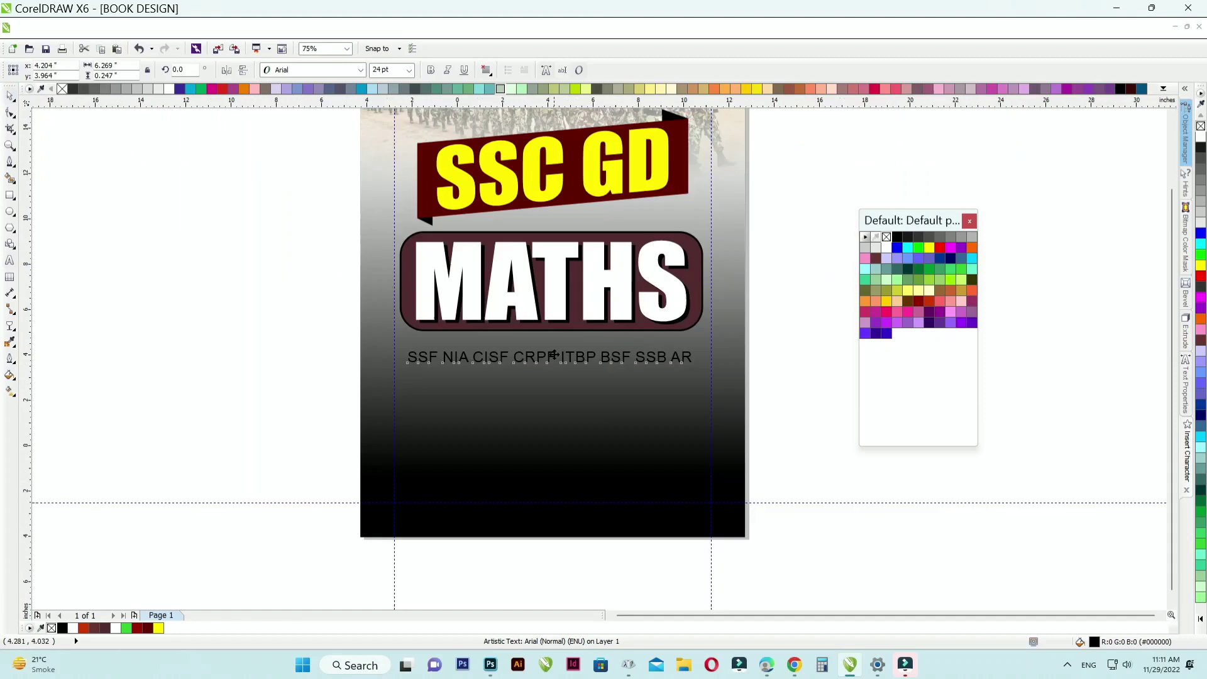
{"action": "scroll", "coordinate": [542, 364], "scroll_direction": "up", "scroll_amount": 2}
- Break the text line into separate words and move ITBP, BSF, SSB and AR to a second line below the others
{"action": "right_click", "coordinate": [539, 363]}
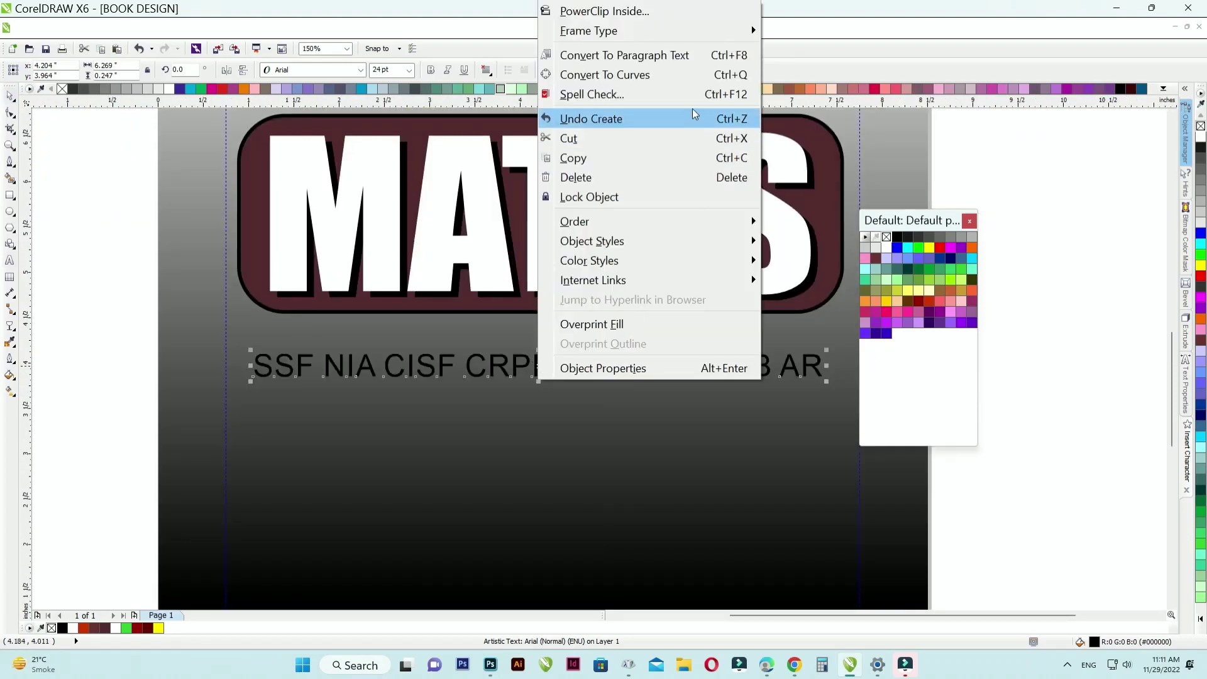
{"action": "left_click", "coordinate": [983, 466]}
{"action": "left_click", "coordinate": [671, 363]}
{"action": "left_click", "coordinate": [672, 365]}
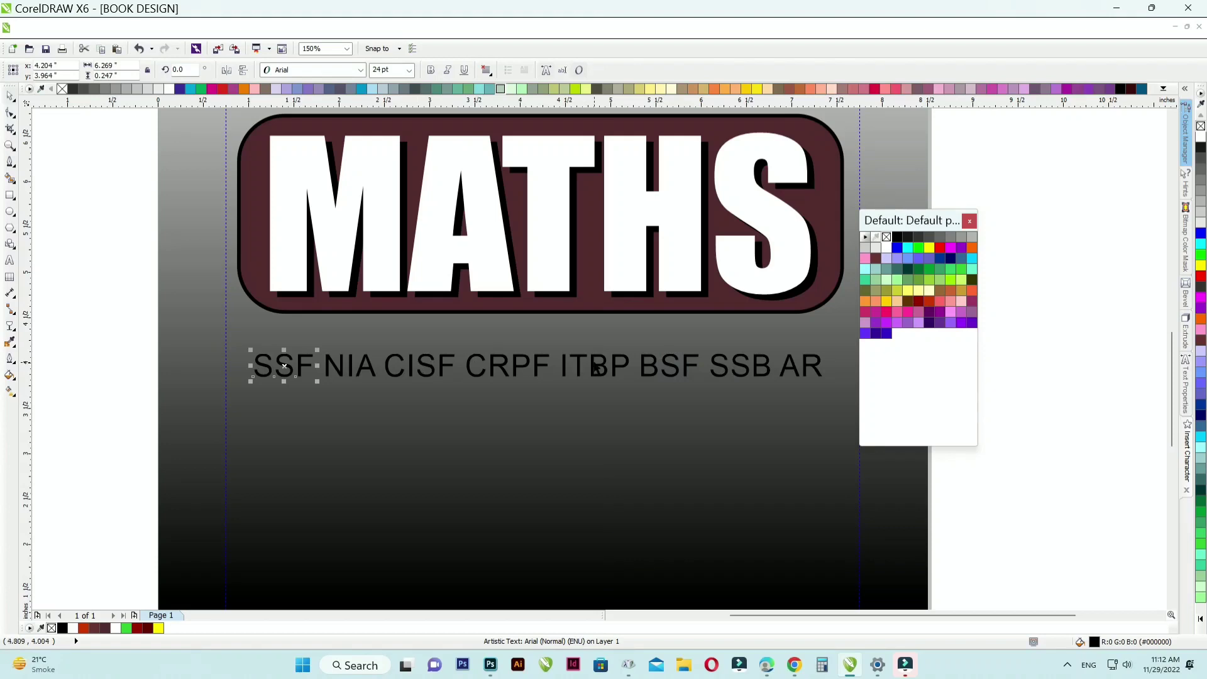
{"action": "left_click", "coordinate": [674, 369], "text": "shift"}
{"action": "left_click", "coordinate": [793, 373], "text": "shift"}
{"action": "left_click_drag", "start_coordinate": [793, 374], "coordinate": [490, 404]}
{"action": "key", "text": "Escape"}
- Move both lines of words off the page beside the cover and make them bold
{"action": "scroll", "coordinate": [236, 322], "scroll_direction": "down", "scroll_amount": 1}
{"action": "left_click_drag", "start_coordinate": [126, 310], "coordinate": [404, 390]}
{"action": "left_click_drag", "start_coordinate": [361, 348], "coordinate": [148, 347]}
{"action": "left_click", "coordinate": [430, 71]}
{"action": "key", "text": "Escape"}
- Draw a rectangle about 1.59 × 0.458 inches below the start of the MATHS box
{"action": "left_click", "coordinate": [10, 196]}
{"action": "scroll", "coordinate": [205, 360], "scroll_direction": "up", "scroll_amount": 1}
{"action": "left_click_drag", "start_coordinate": [284, 307], "coordinate": [428, 349]}
{"action": "scroll", "coordinate": [286, 312], "scroll_direction": "up", "scroll_amount": 1}
- Round the rectangle's upper-left and lower-right corners to about 0.222 inch and fill it white
{"action": "left_click", "coordinate": [283, 306]}
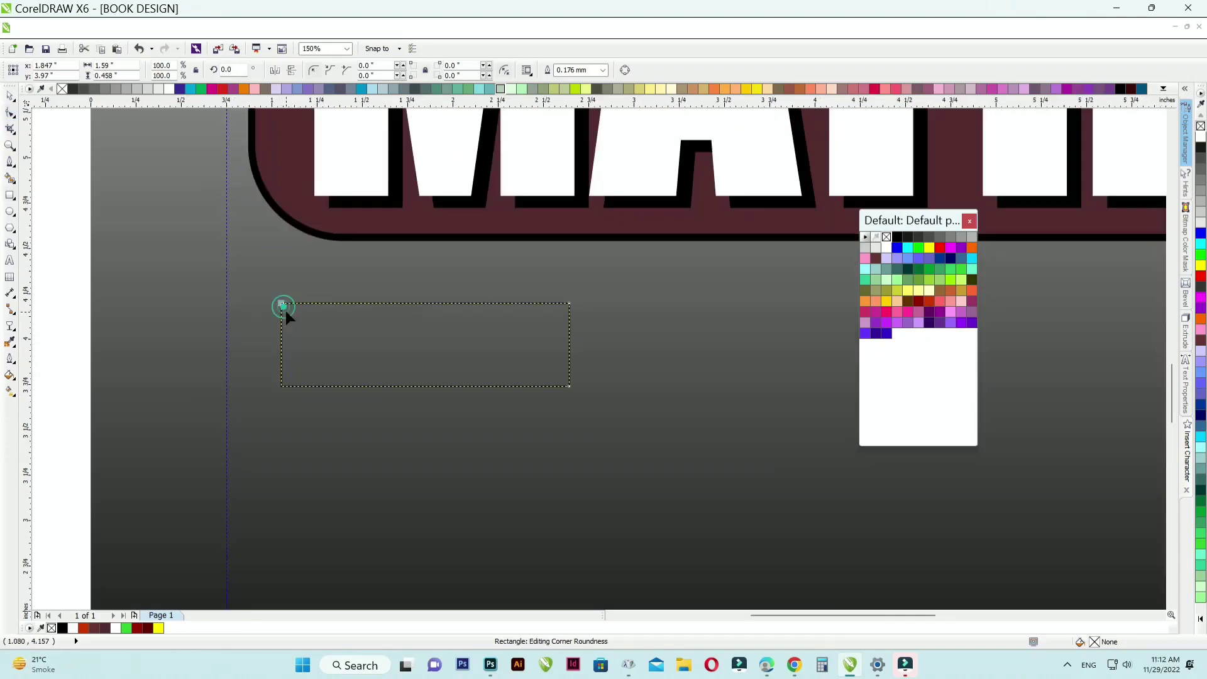
{"action": "left_click", "coordinate": [570, 386], "text": "shift"}
{"action": "left_click_drag", "start_coordinate": [569, 386], "coordinate": [529, 367]}
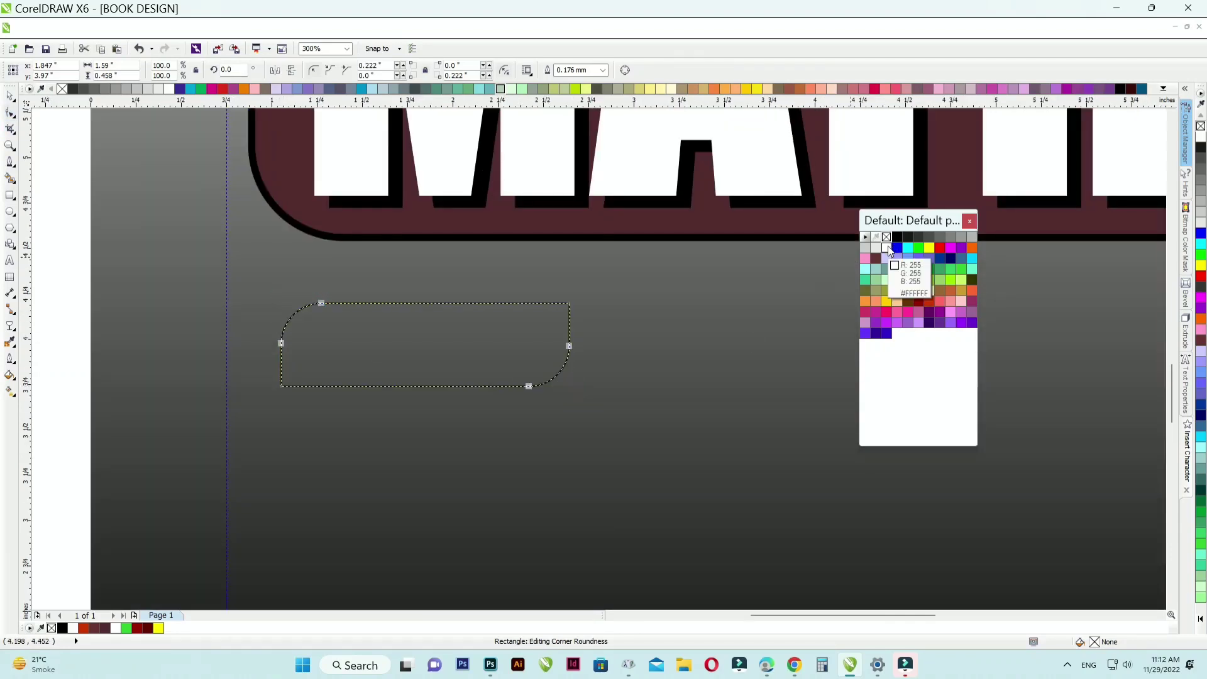
{"action": "left_click", "coordinate": [887, 247]}
{"action": "left_click", "coordinate": [73, 176]}
{"action": "scroll", "coordinate": [203, 284], "scroll_direction": "down", "scroll_amount": 2}
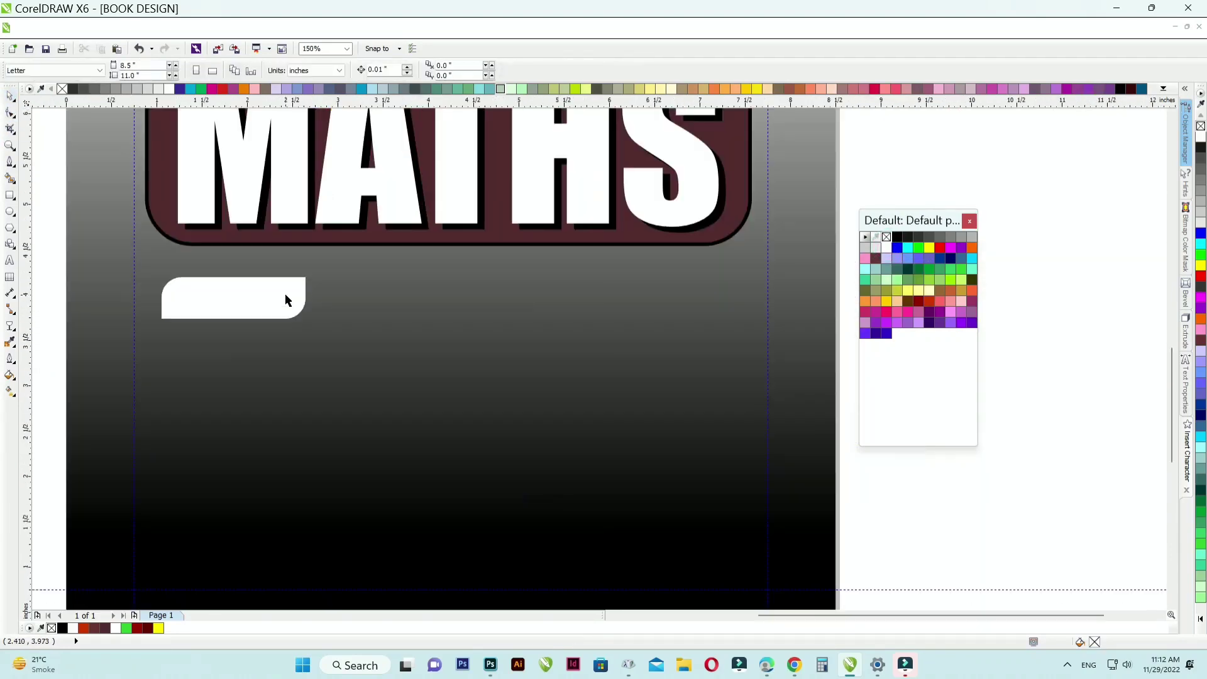
- Duplicate the white shape at equal spacing into a row below MATHS, group the row, and fit it to about 6.035 inches wide
{"action": "right_click", "coordinate": [288, 300]}
{"action": "left_click", "coordinate": [357, 176]}
{"action": "right_click", "coordinate": [928, 281]}
{"action": "left_click", "coordinate": [932, 293]}
{"action": "left_click_drag", "start_coordinate": [235, 301], "coordinate": [541, 296]}
{"action": "key", "text": "ctrl+r"}
{"action": "scroll", "coordinate": [539, 293], "scroll_direction": "down", "scroll_amount": 2}
{"action": "left_click_drag", "start_coordinate": [287, 262], "coordinate": [623, 298]}
{"action": "key", "text": "ctrl+g"}
{"action": "scroll", "coordinate": [632, 291], "scroll_direction": "up", "scroll_amount": 2}
{"action": "scroll", "coordinate": [622, 297], "scroll_direction": "down", "scroll_amount": 3}
{"action": "scroll", "coordinate": [534, 298], "scroll_direction": "up", "scroll_amount": 2}
- Place a copy of the grouped row of white shapes directly below the first row
{"action": "left_click_drag", "start_coordinate": [457, 320], "coordinate": [459, 356]}
{"action": "key", "text": "ctrl+z"}
{"action": "left_click_drag", "start_coordinate": [474, 291], "coordinate": [476, 352]}
{"action": "right_click", "coordinate": [476, 353]}
{"action": "scroll", "coordinate": [431, 319], "scroll_direction": "down", "scroll_amount": 2}
{"action": "scroll", "coordinate": [433, 324], "scroll_direction": "up", "scroll_amount": 3}
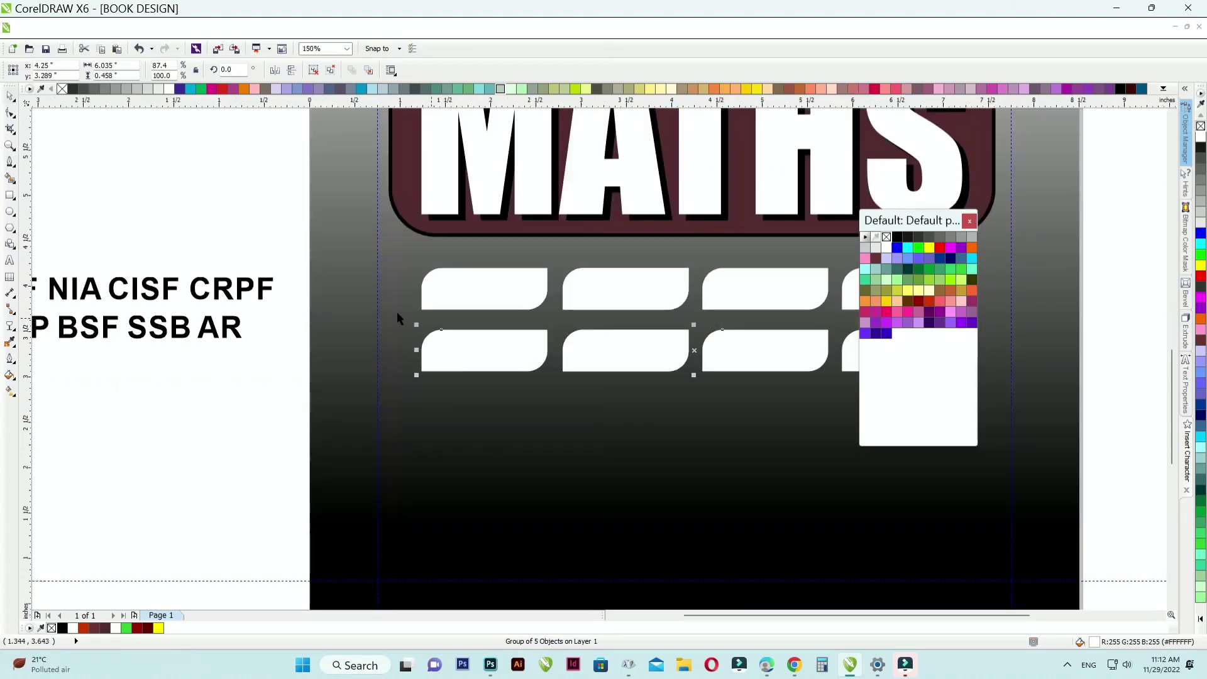
{"action": "scroll", "coordinate": [403, 326], "scroll_direction": "down", "scroll_amount": 2}
{"action": "left_click", "coordinate": [211, 311]}
{"action": "scroll", "coordinate": [210, 311], "scroll_direction": "up", "scroll_amount": 2}
{"action": "key", "text": "Delete"}
{"action": "key", "text": "ctrl+z"}
{"action": "left_click_drag", "start_coordinate": [146, 224], "coordinate": [509, 408]}
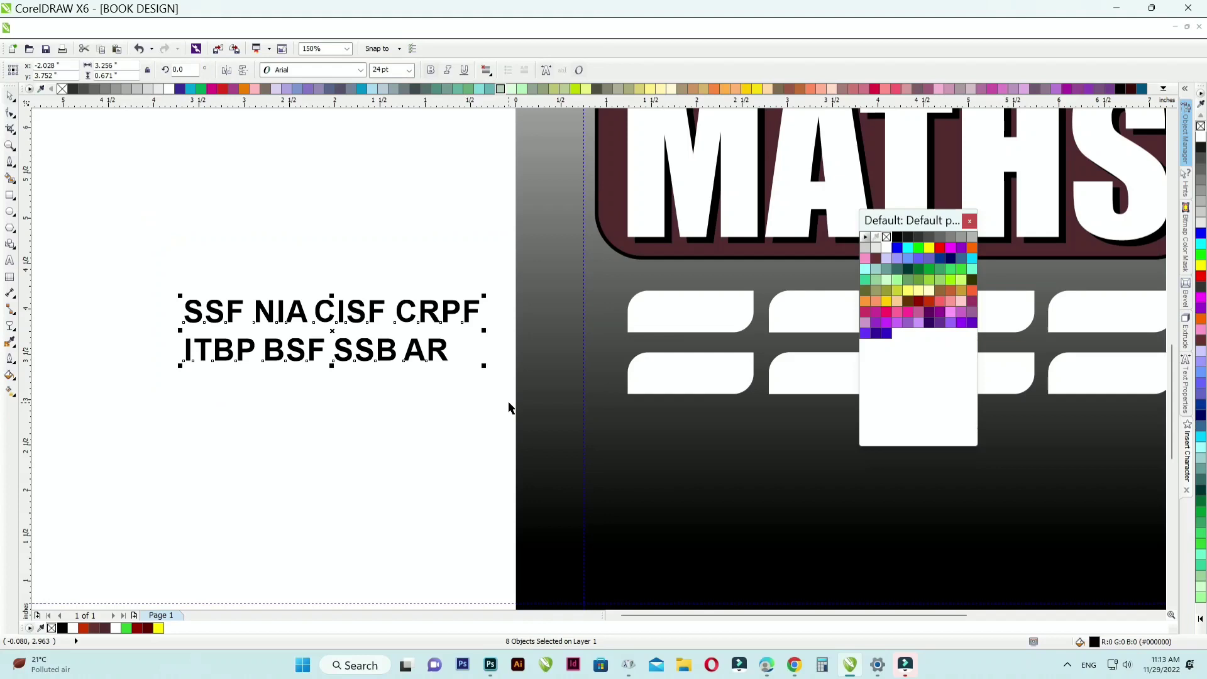
{"action": "left_click", "coordinate": [263, 239]}
- Try to centre the word SSF on the grouped upper row of white shapes
{"action": "left_click", "coordinate": [217, 311]}
{"action": "left_click", "coordinate": [686, 319], "text": "shift"}
{"action": "key", "text": "c"}
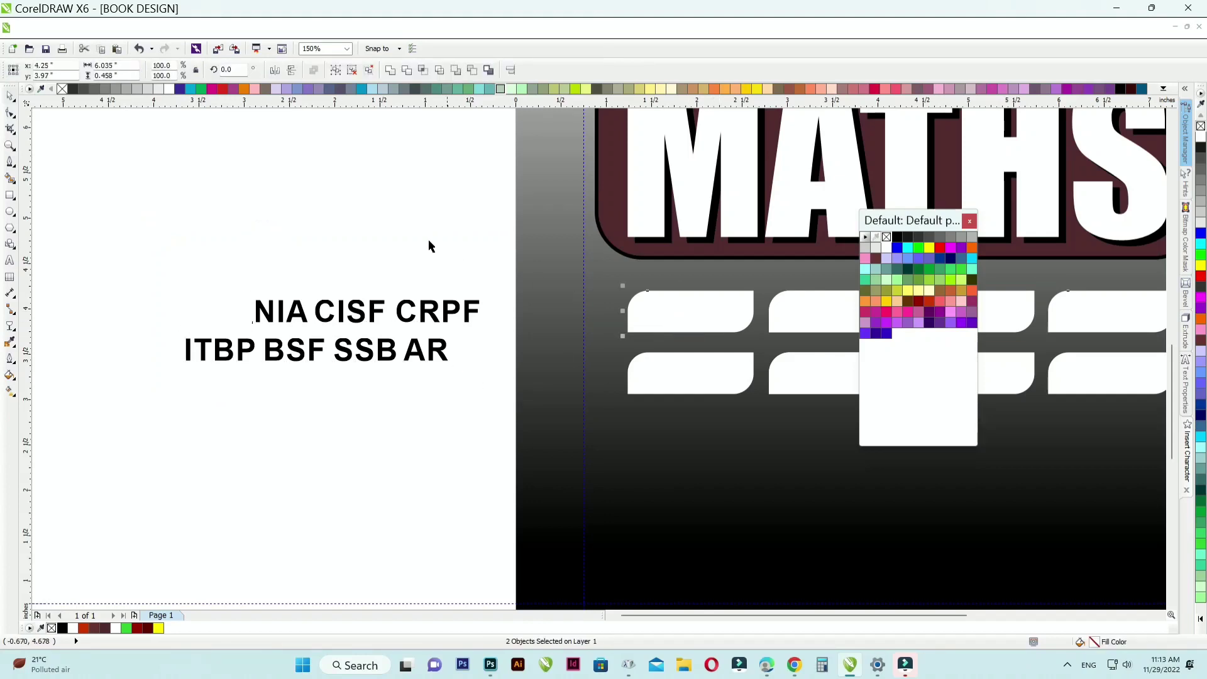
{"action": "left_click", "coordinate": [364, 212]}
{"action": "scroll", "coordinate": [363, 227], "scroll_direction": "down", "scroll_amount": 1}
{"action": "key", "text": "ctrl+z"}
- Ungroup the rows of white shapes
{"action": "left_click", "coordinate": [348, 215]}
{"action": "right_click", "coordinate": [527, 266]}
{"action": "left_click", "coordinate": [702, 89]}
{"action": "left_click", "coordinate": [380, 151]}
{"action": "right_click", "coordinate": [533, 286]}
- Centre SSF on the first and NIA on the second white shape of the upper row
{"action": "left_click", "coordinate": [318, 224]}
{"action": "scroll", "coordinate": [318, 224], "scroll_direction": "up", "scroll_amount": 2}
{"action": "left_click", "coordinate": [264, 326]}
{"action": "scroll", "coordinate": [264, 326], "scroll_direction": "down", "scroll_amount": 2}
{"action": "left_click", "coordinate": [473, 328], "text": "shift"}
{"action": "key", "text": "c"}
{"action": "left_click", "coordinate": [335, 256]}
{"action": "left_click", "coordinate": [302, 322]}
{"action": "left_click", "coordinate": [550, 326], "text": "shift"}
{"action": "key", "text": "c"}
- Centre CISF on the third white shape of the upper row and move CRPF onto the fourth
{"action": "left_click", "coordinate": [326, 323]}
{"action": "left_click", "coordinate": [632, 329], "text": "shift"}
{"action": "key", "text": "c"}
{"action": "left_click", "coordinate": [381, 318]}
{"action": "left_click_drag", "start_coordinate": [374, 324], "coordinate": [688, 325]}
- Place ITBP, BSF, SSB and AR in order, centred on the four white shapes of the lower row
{"action": "left_click_drag", "start_coordinate": [315, 242], "coordinate": [498, 353]}
{"action": "key", "text": "c"}
{"action": "key", "text": "e"}
{"action": "left_click", "coordinate": [337, 260]}
{"action": "left_click", "coordinate": [339, 343]}
{"action": "left_click", "coordinate": [646, 357], "text": "shift"}
{"action": "key", "text": "c"}
{"action": "key", "text": "e"}
{"action": "left_click", "coordinate": [378, 279]}
{"action": "left_click", "coordinate": [372, 342]}
{"action": "left_click_drag", "start_coordinate": [370, 342], "coordinate": [713, 353]}
{"action": "left_click", "coordinate": [315, 304]}
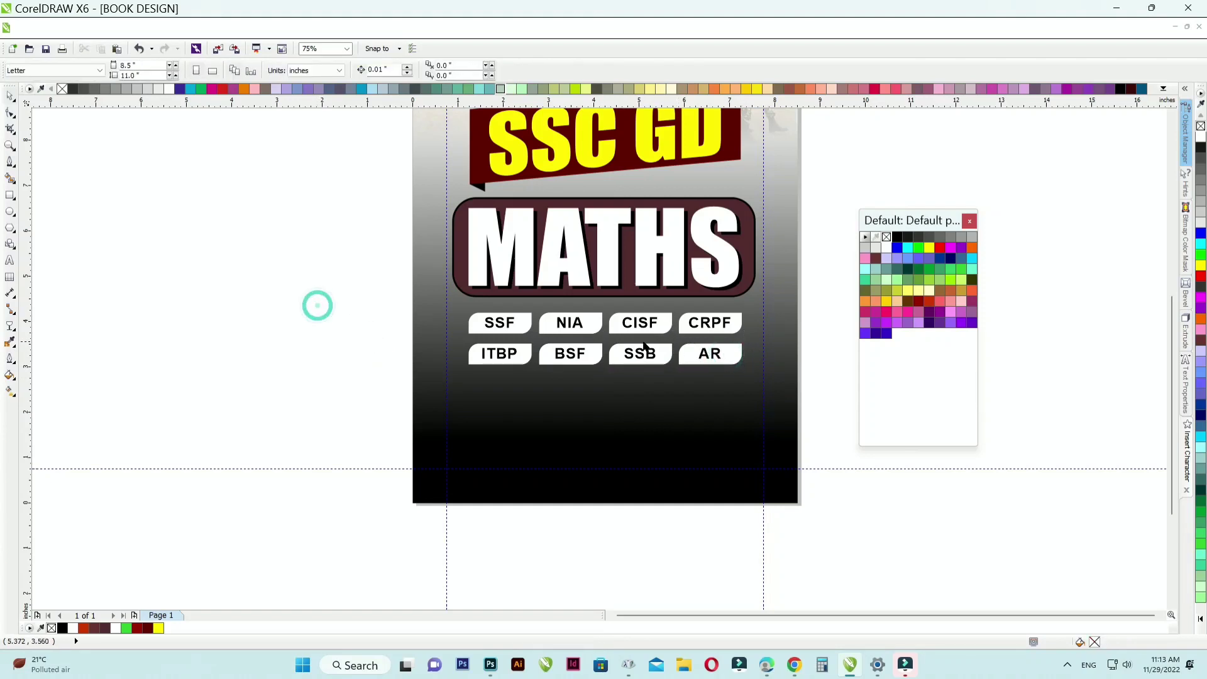
- Colour the words NIA and SSB dark red (#990000)
{"action": "scroll", "coordinate": [510, 324], "scroll_direction": "up", "scroll_amount": 2}
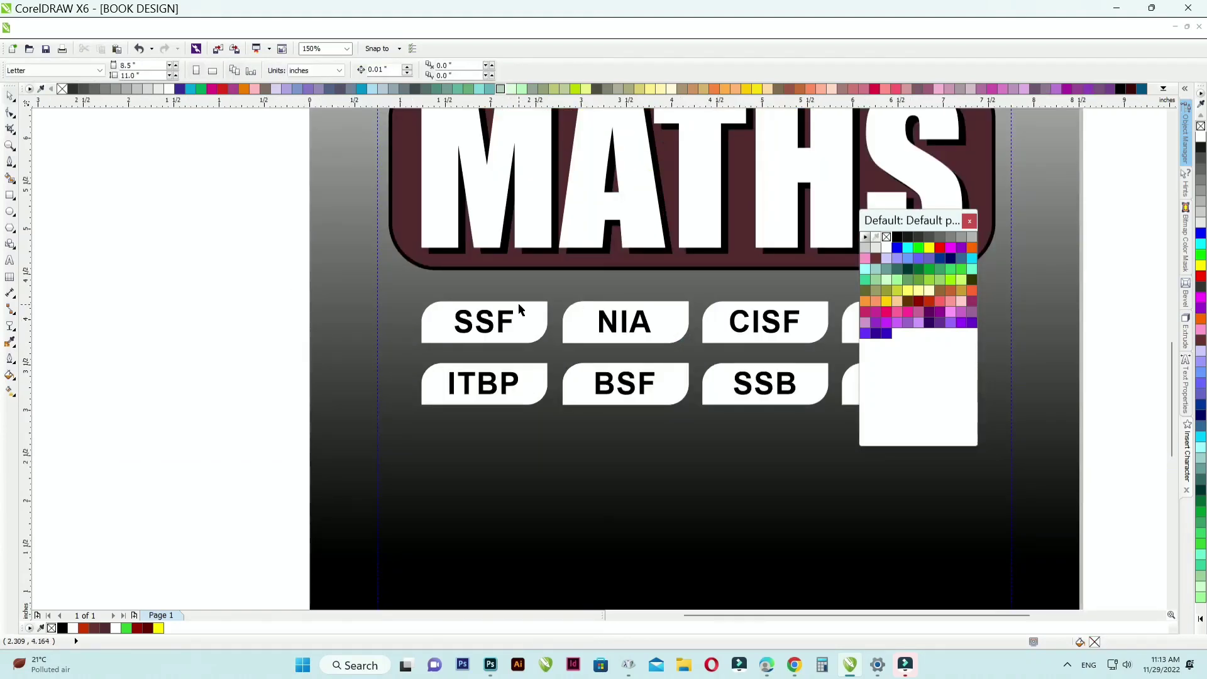
{"action": "left_click", "coordinate": [603, 323]}
{"action": "left_click", "coordinate": [918, 303]}
{"action": "scroll", "coordinate": [358, 286], "scroll_direction": "down", "scroll_amount": 2}
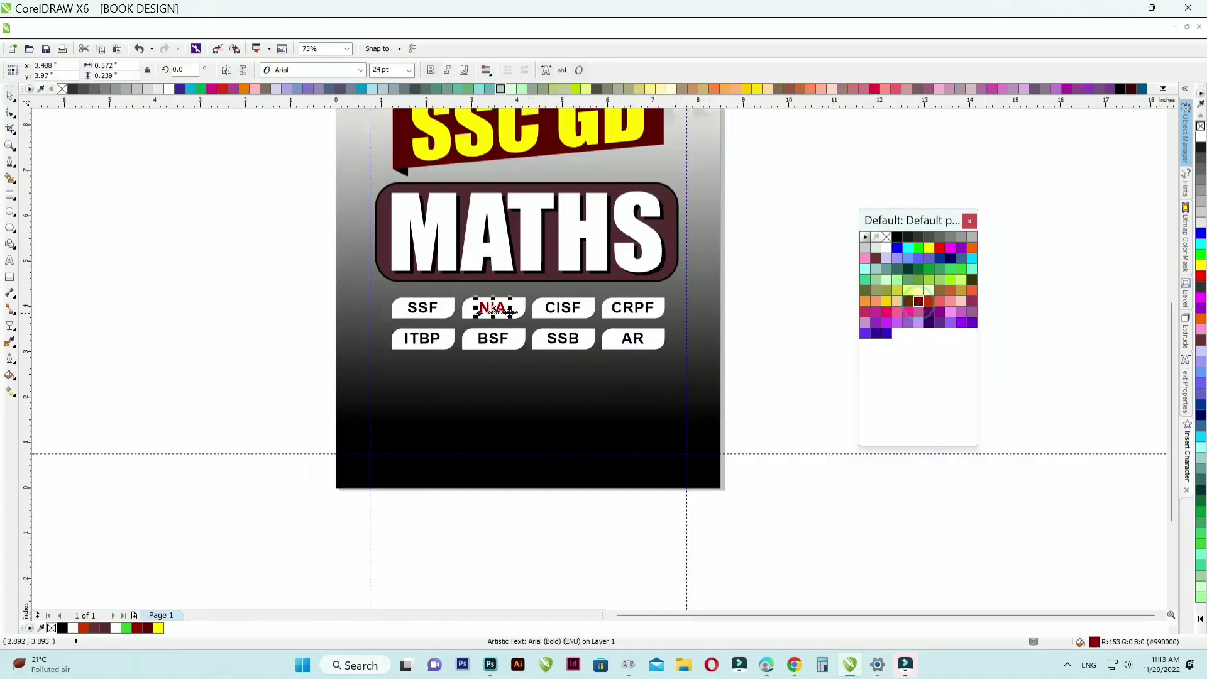
{"action": "scroll", "coordinate": [525, 302], "scroll_direction": "up", "scroll_amount": 2}
{"action": "left_click", "coordinate": [596, 369]}
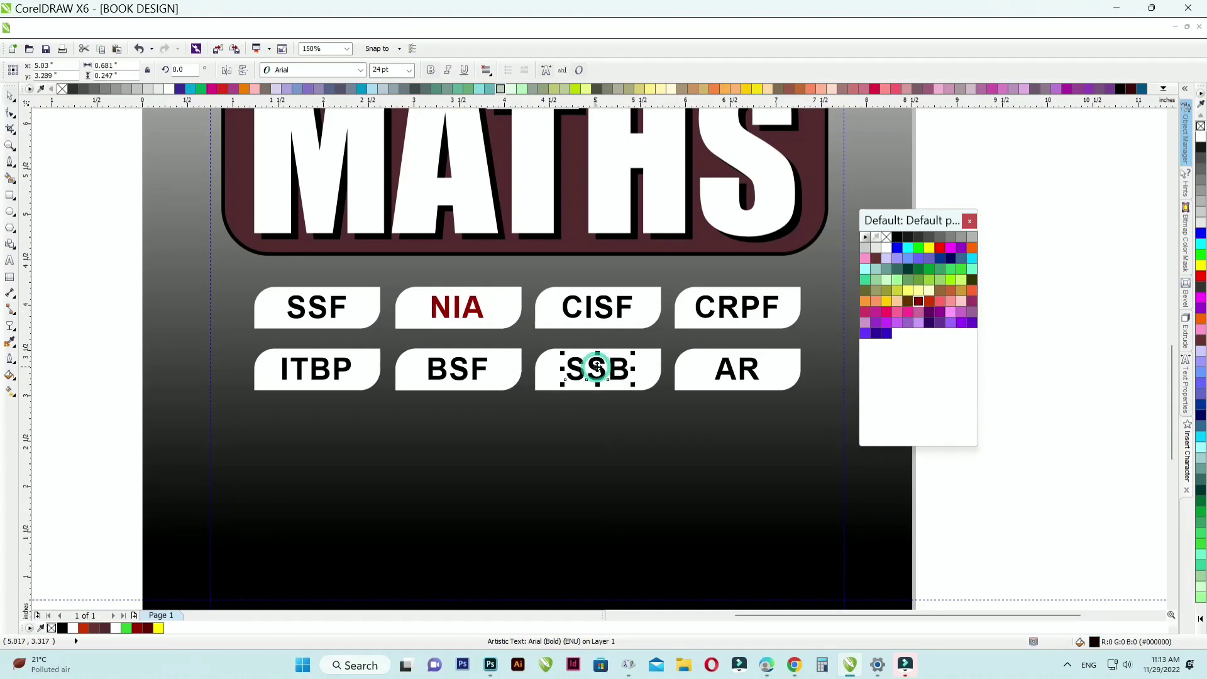
{"action": "left_click", "coordinate": [918, 303]}
- Colour CISF dark purple and BSF blue-violet
{"action": "left_click", "coordinate": [600, 308]}
{"action": "left_click", "coordinate": [929, 323]}
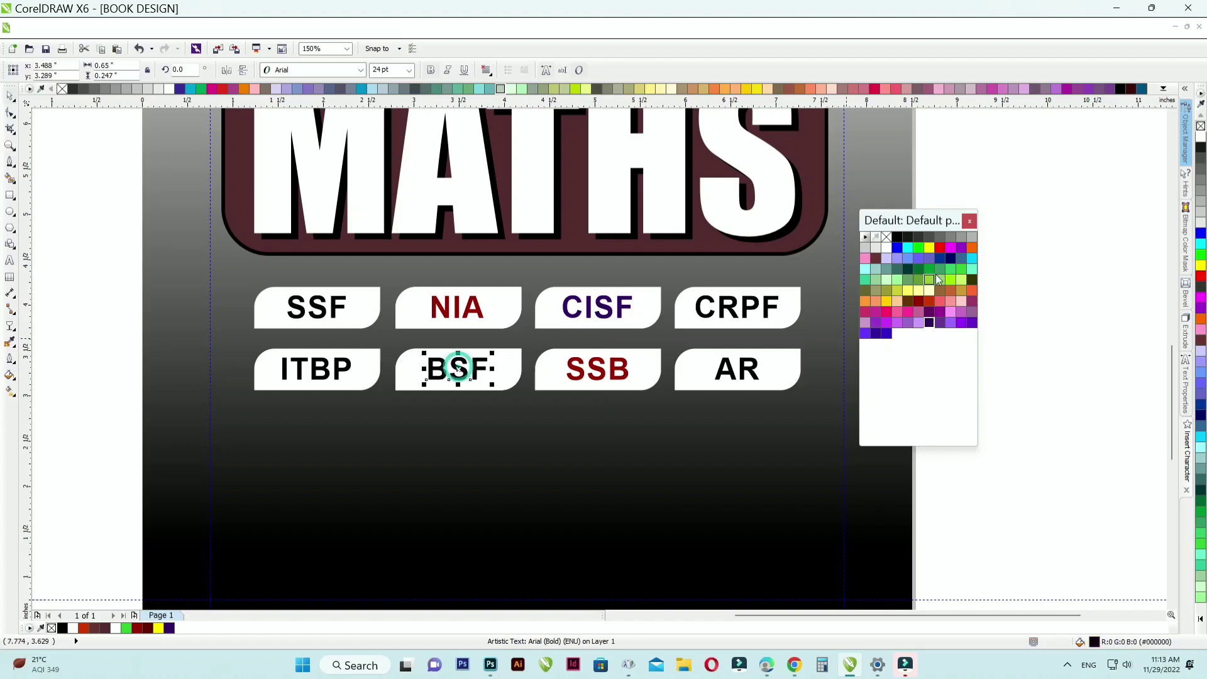
{"action": "left_click", "coordinate": [875, 333]}
- Colour SSF dark olive and ITBP purple (#660066)
{"action": "left_click", "coordinate": [319, 309]}
{"action": "left_click", "coordinate": [951, 323]}
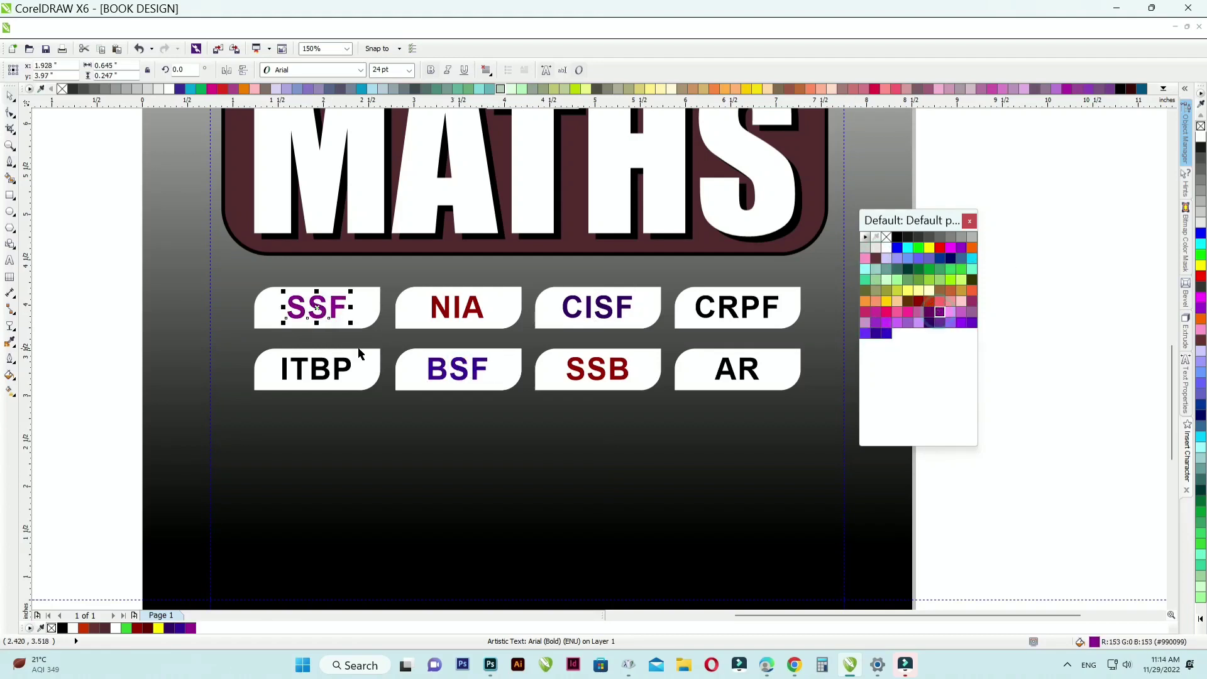
{"action": "left_click", "coordinate": [971, 281]}
{"action": "left_click", "coordinate": [338, 367]}
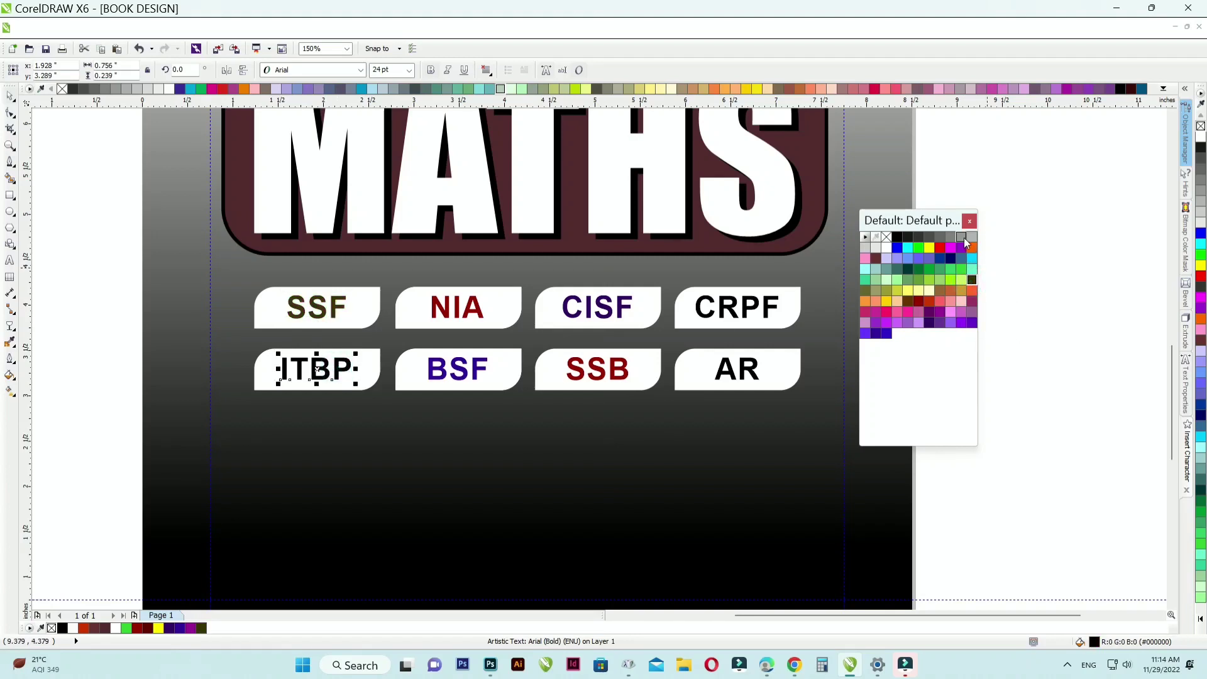
{"action": "left_click", "coordinate": [928, 237]}
{"action": "left_click", "coordinate": [876, 332]}
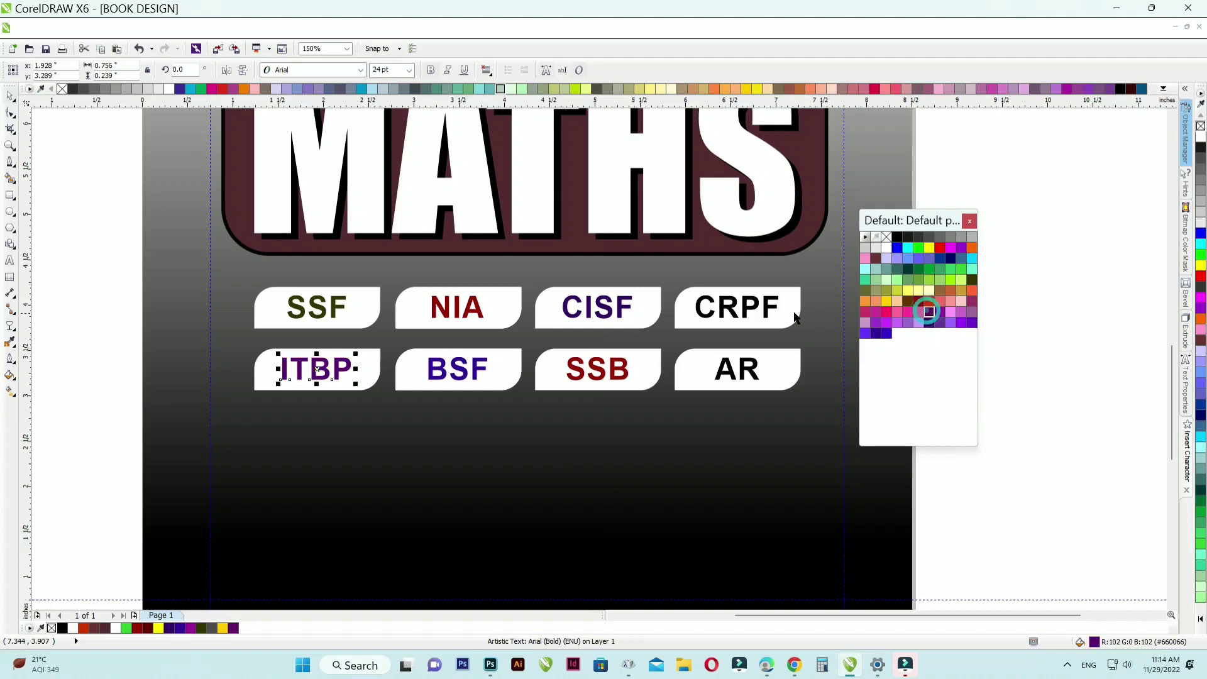
{"action": "left_click", "coordinate": [750, 306]}
{"action": "left_click", "coordinate": [918, 302]}
{"action": "key", "text": "ctrl+z"}
{"action": "left_click", "coordinate": [1000, 457]}
- Colour the word CRPF blue (#0053BA)
{"action": "left_click", "coordinate": [726, 312]}
{"action": "left_click", "coordinate": [971, 257]}
{"action": "left_click", "coordinate": [1026, 307]}
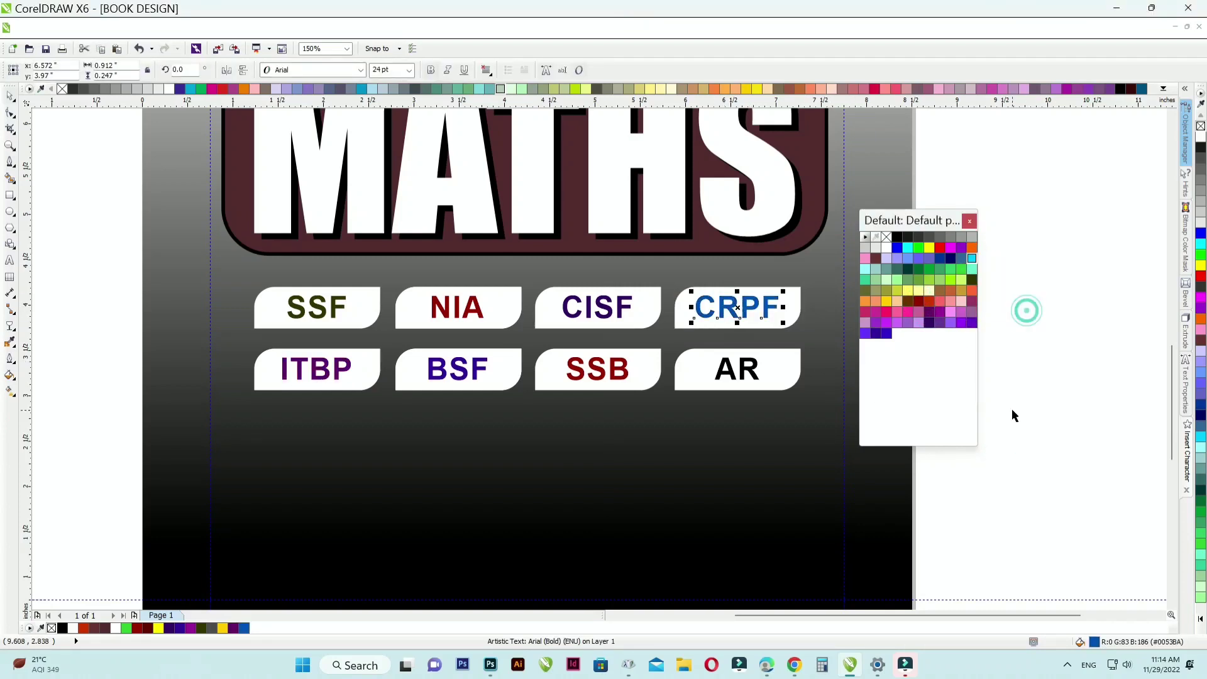
{"action": "left_click", "coordinate": [1012, 410]}
{"action": "scroll", "coordinate": [534, 330], "scroll_direction": "down", "scroll_amount": 2}
{"action": "scroll", "coordinate": [566, 195], "scroll_direction": "up", "scroll_amount": 1}
{"action": "scroll", "coordinate": [581, 195], "scroll_direction": "down", "scroll_amount": 1}
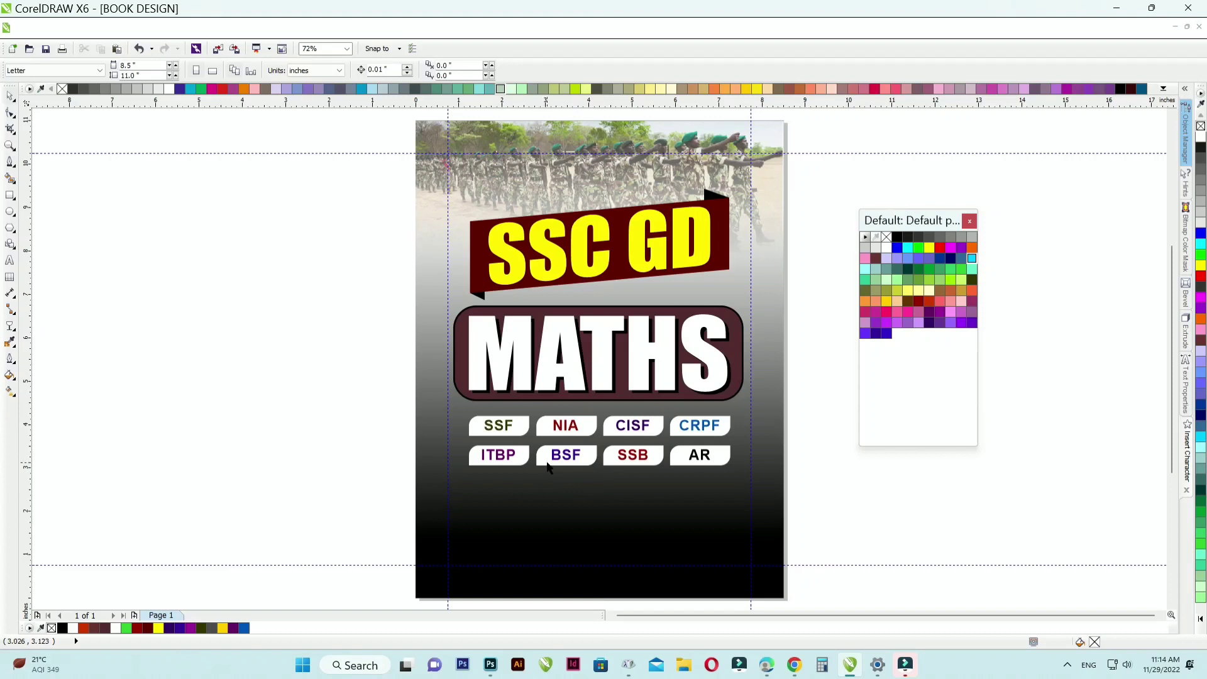
- Switch to the Edge browser and run an image search for "PHOTO CLIP ARTS" in a new tab
{"action": "left_click", "coordinate": [766, 665]}
{"action": "key", "text": "ctrl+t"}
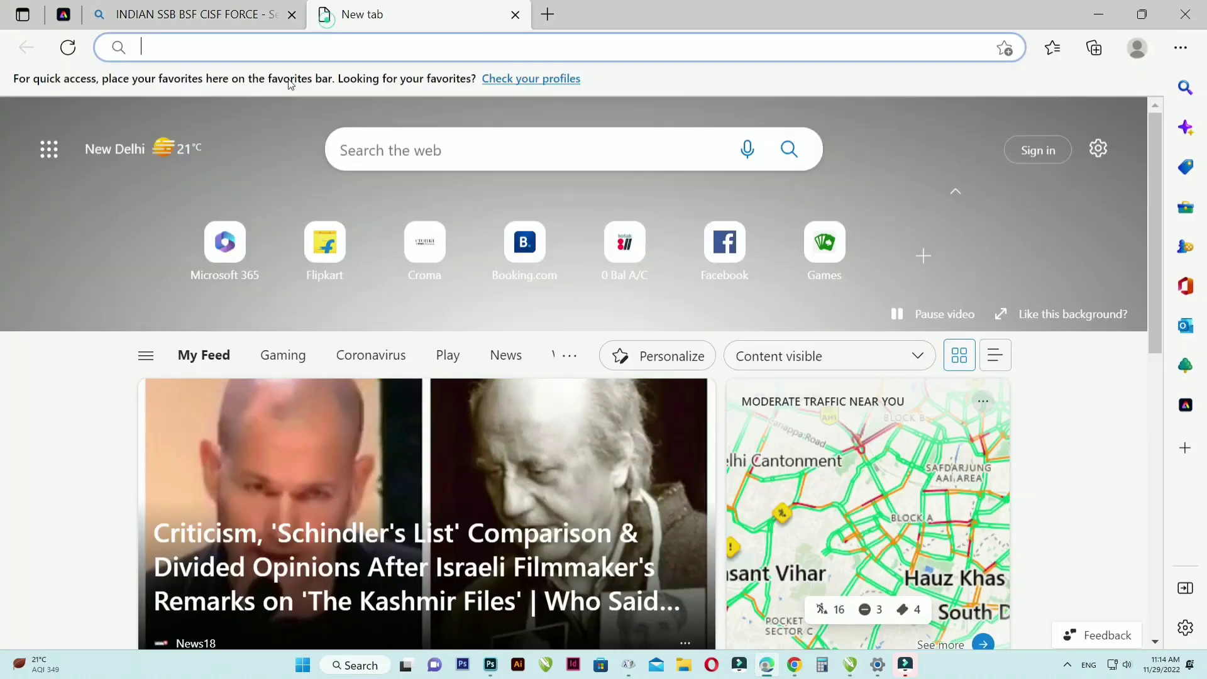
{"action": "type", "text": "PHOTO CLIP ARTS"}
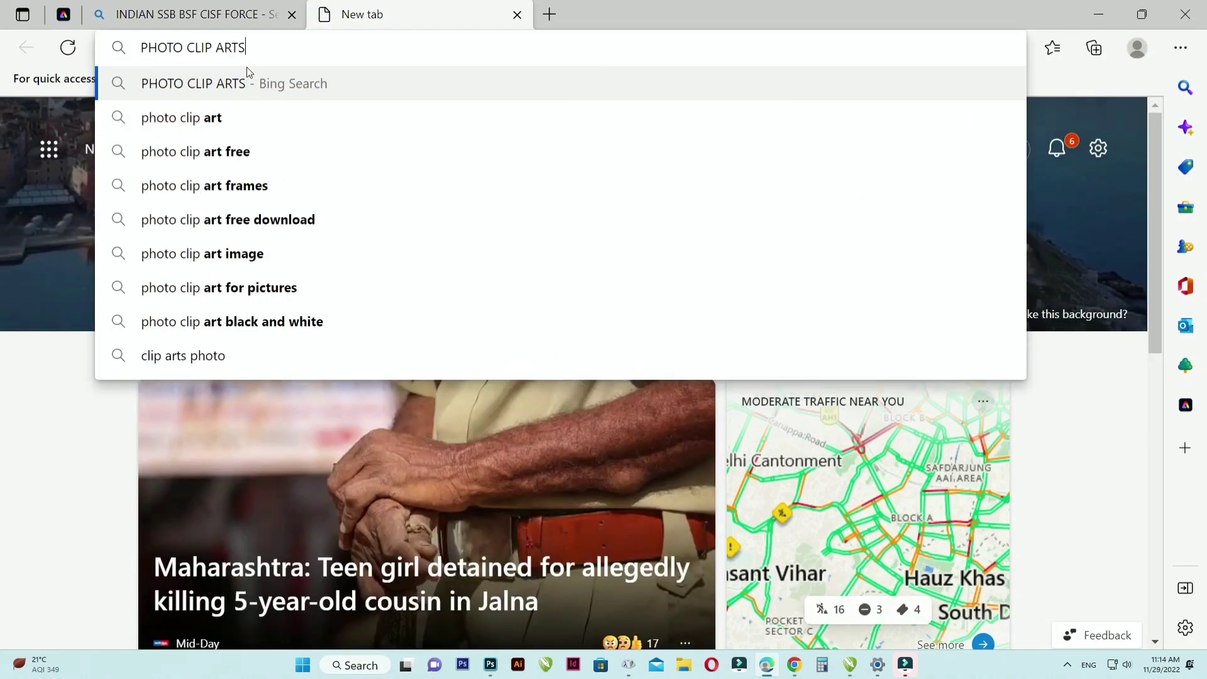
{"action": "key", "text": "Return"}
{"action": "left_click", "coordinate": [329, 151]}
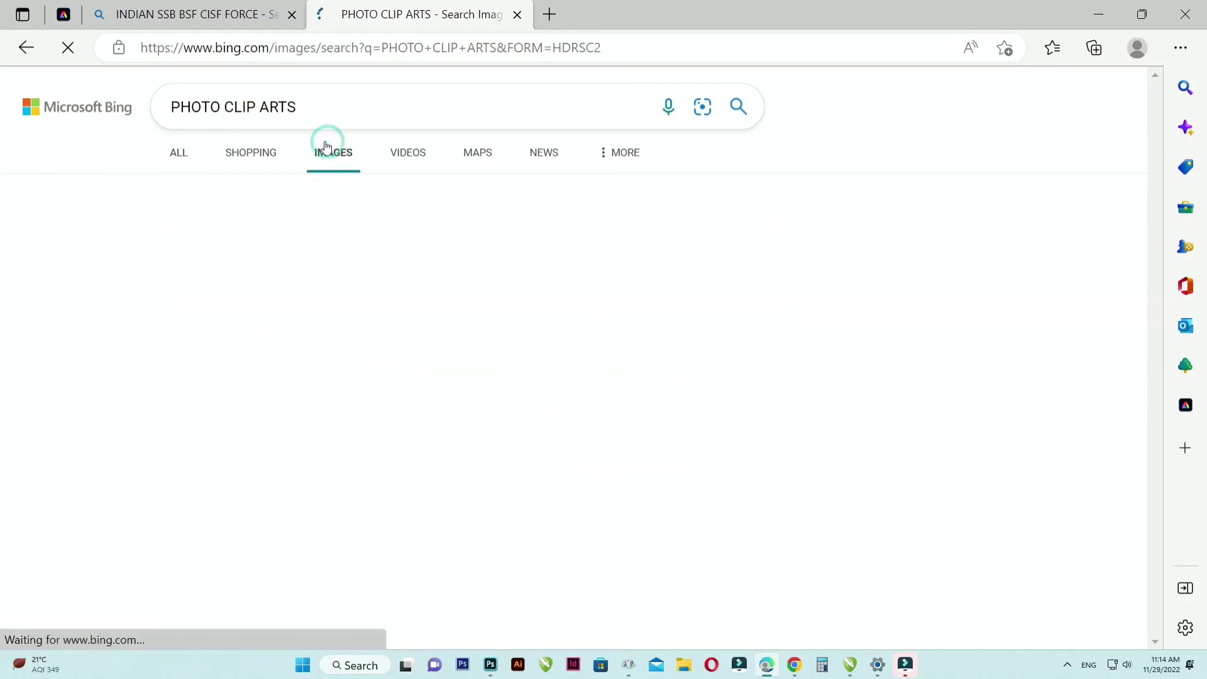
{"action": "scroll", "coordinate": [390, 257], "scroll_direction": "down", "scroll_amount": 5}
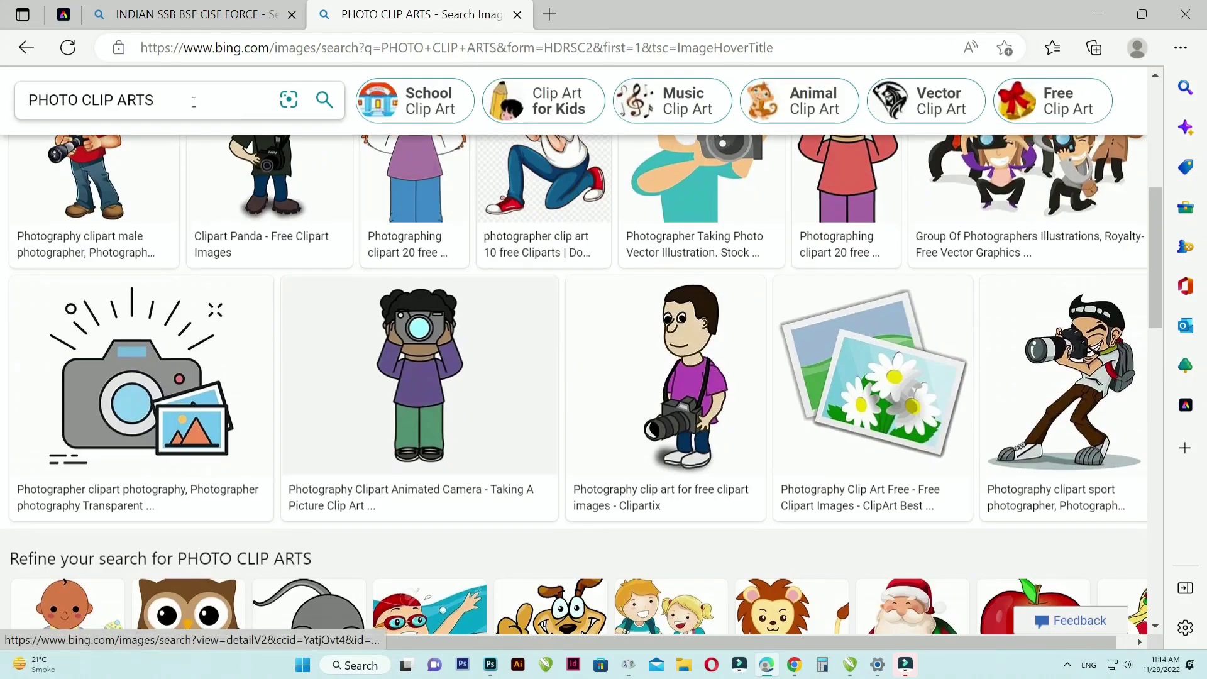
- Change the image search to "PHOTO CLIP TEACHERS" and look through the teacher clip art
{"action": "double_click", "coordinate": [181, 100]}
{"action": "type", "text": "TEACHE"}
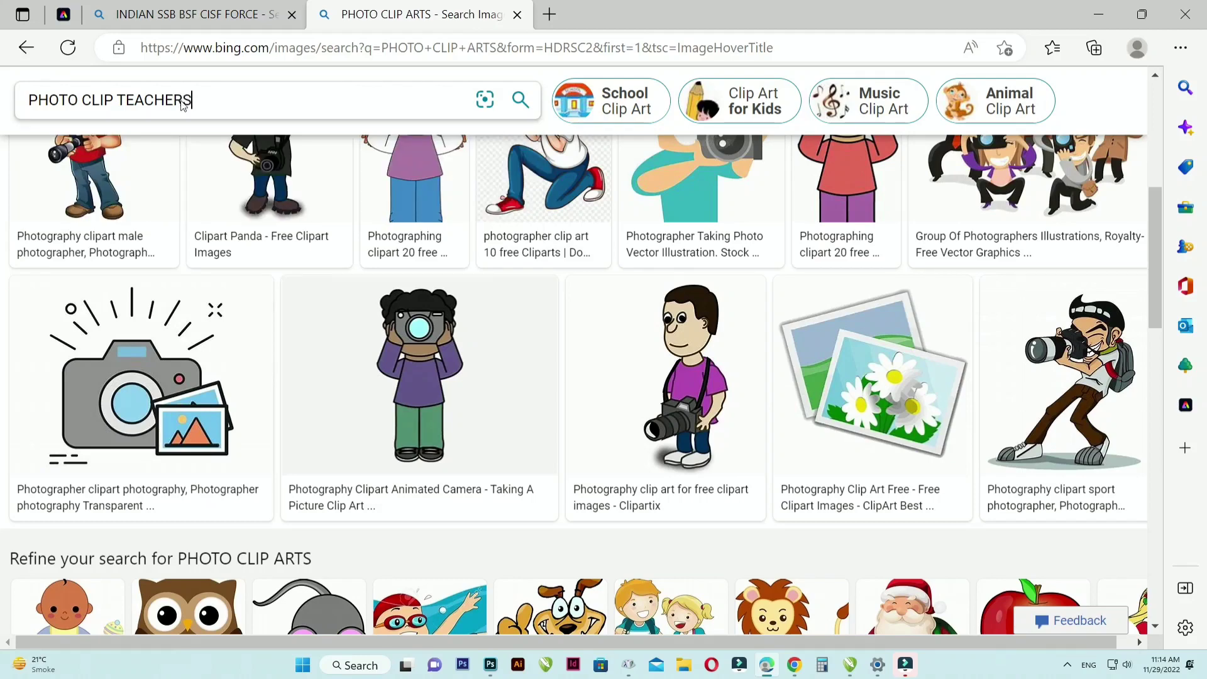
{"action": "key", "text": "Return"}
{"action": "scroll", "coordinate": [425, 267], "scroll_direction": "down", "scroll_amount": 5}
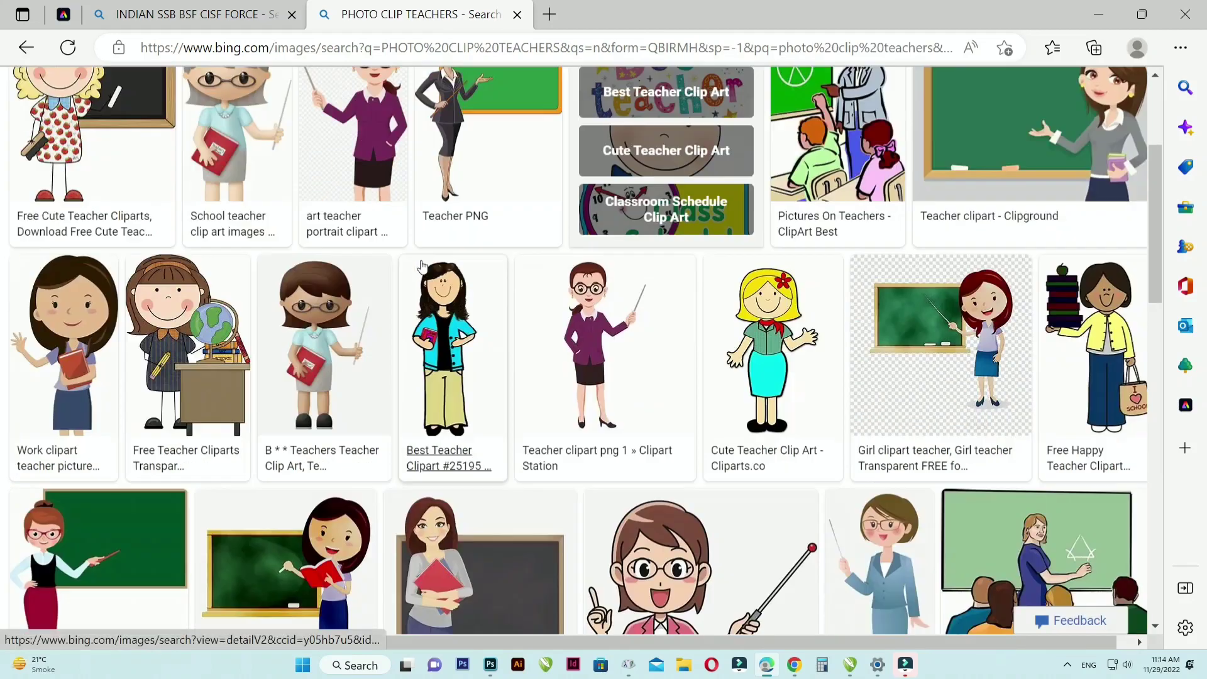
{"action": "scroll", "coordinate": [425, 267], "scroll_direction": "down", "scroll_amount": 5}
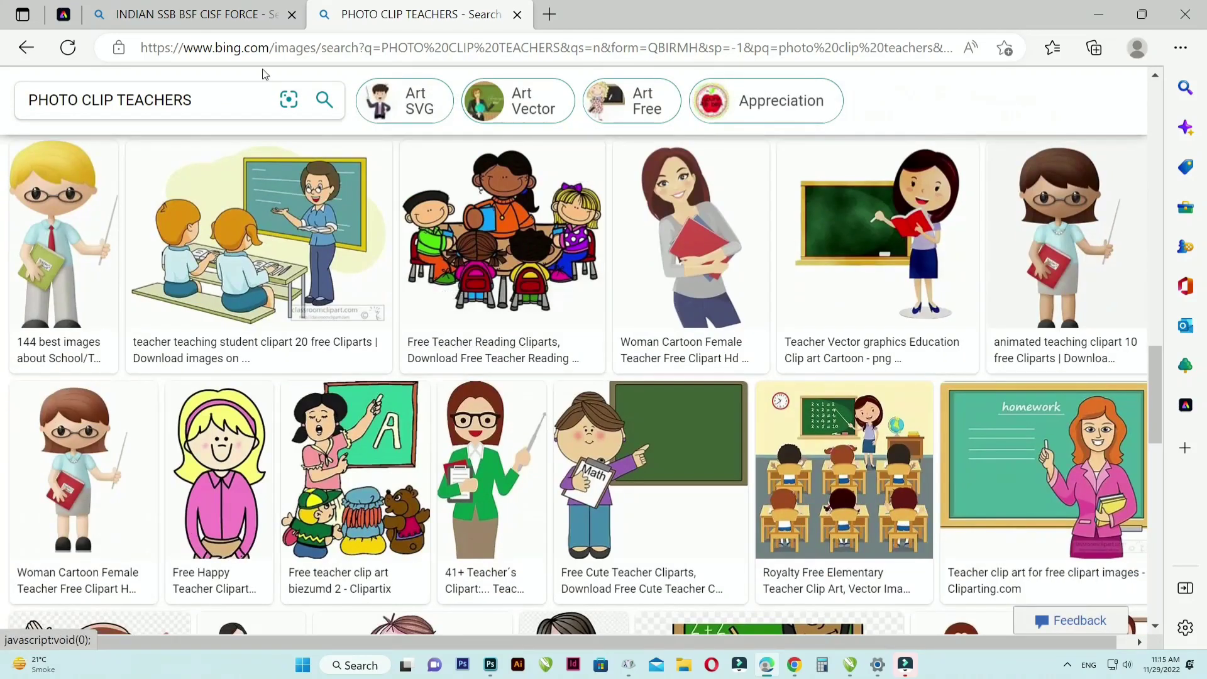
- Change the image search to "MAN TEACHERS", refine it to "MAN TEACHERS CLIPA ARTS", and look through the clip art
{"action": "left_click", "coordinate": [227, 95]}
{"action": "type", "text": "MAN TEACHERS"}
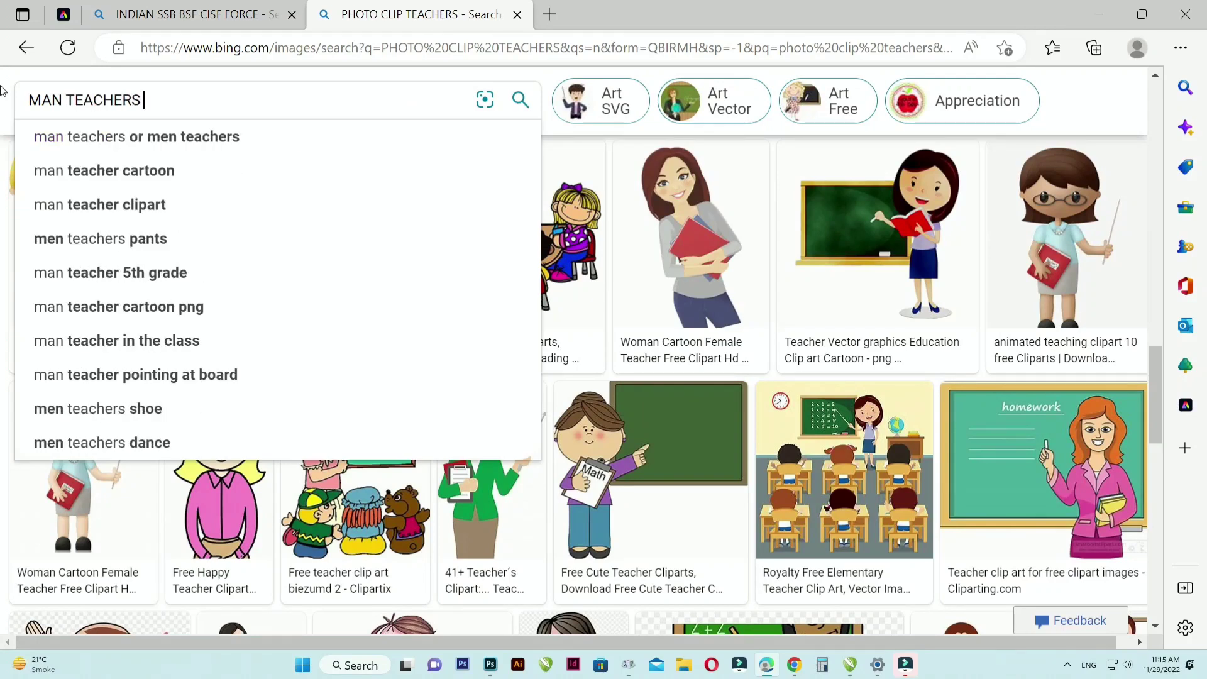
{"action": "key", "text": "Return"}
{"action": "left_click", "coordinate": [312, 107]}
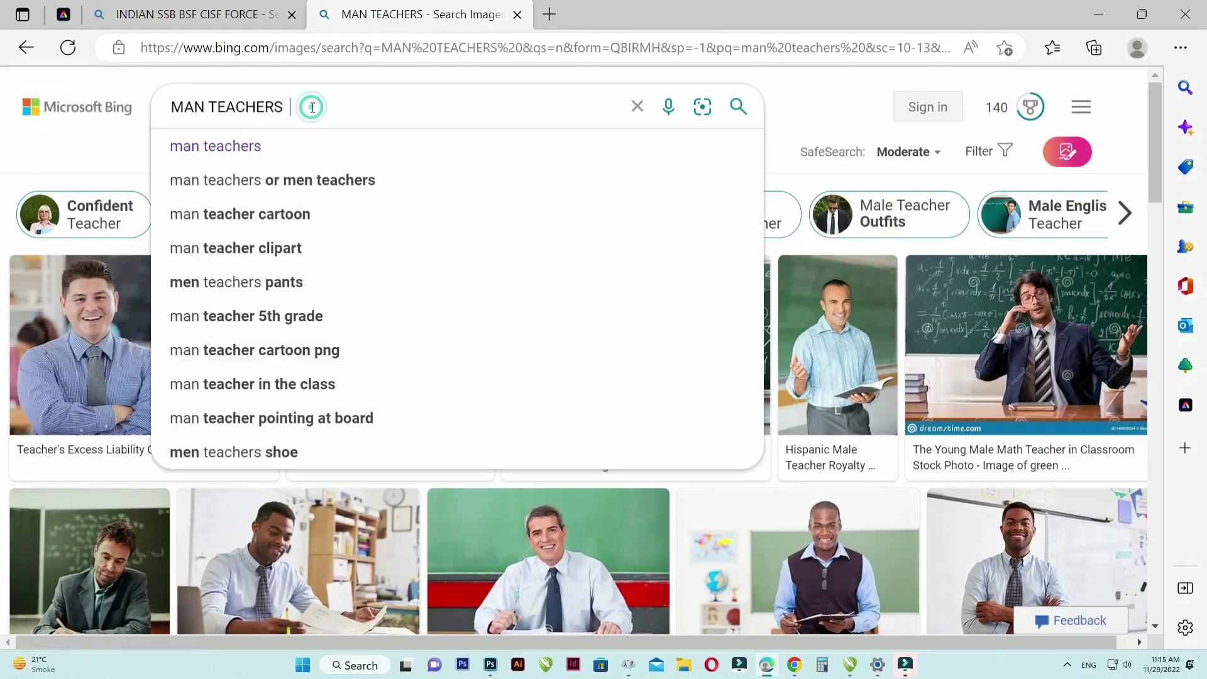
{"action": "type", "text": "CLIPA ARTS"}
{"action": "key", "text": "Return"}
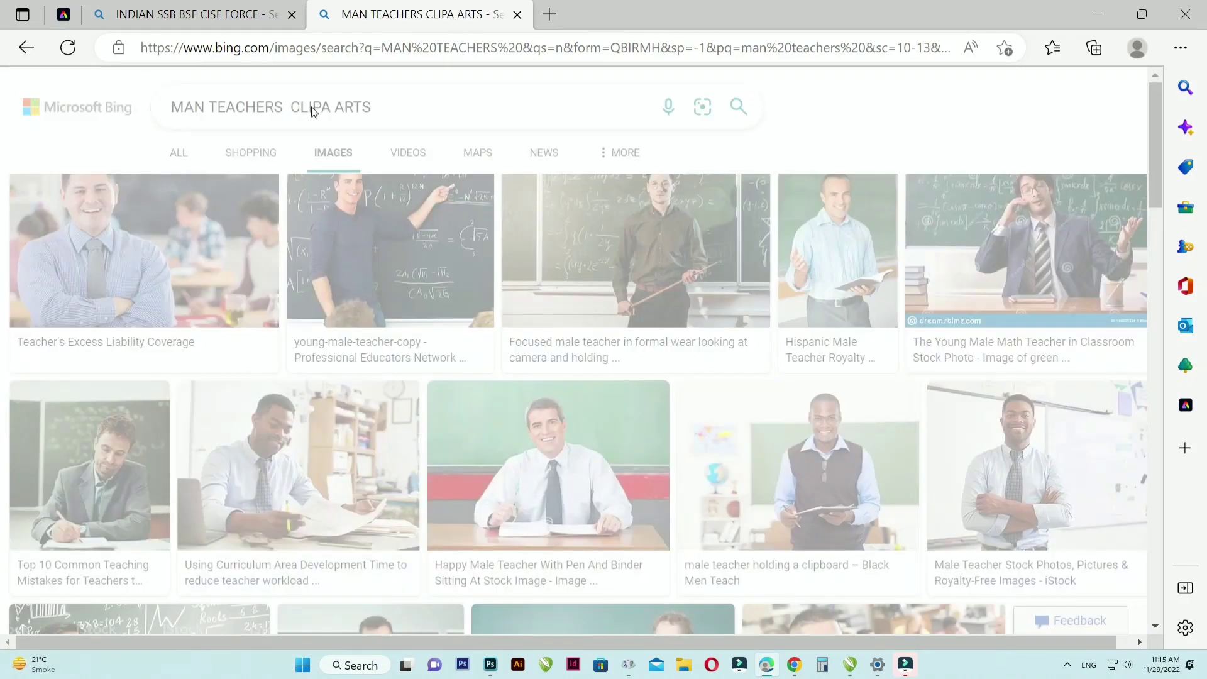
{"action": "scroll", "coordinate": [611, 334], "scroll_direction": "down", "scroll_amount": 5}
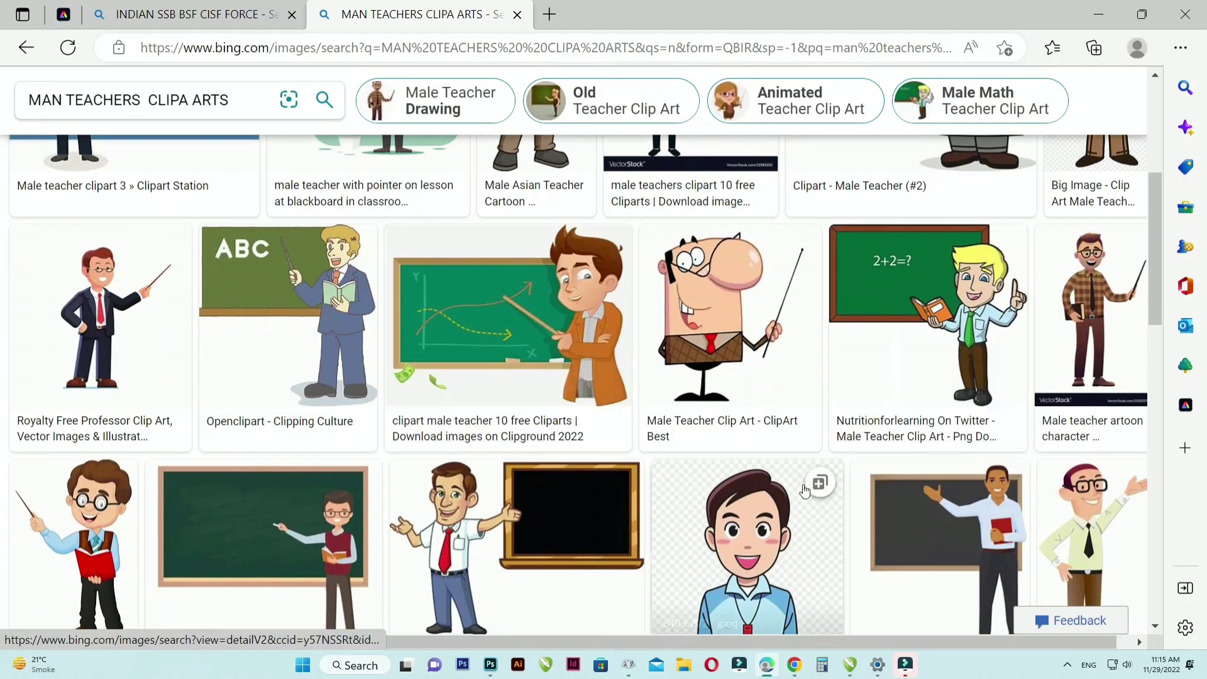
- Find the clip art of a brown-haired man in a blue suit with a yellow tie among the related images and copy it
{"action": "left_click", "coordinate": [610, 334]}
{"action": "scroll", "coordinate": [555, 286], "scroll_direction": "down", "scroll_amount": 1}
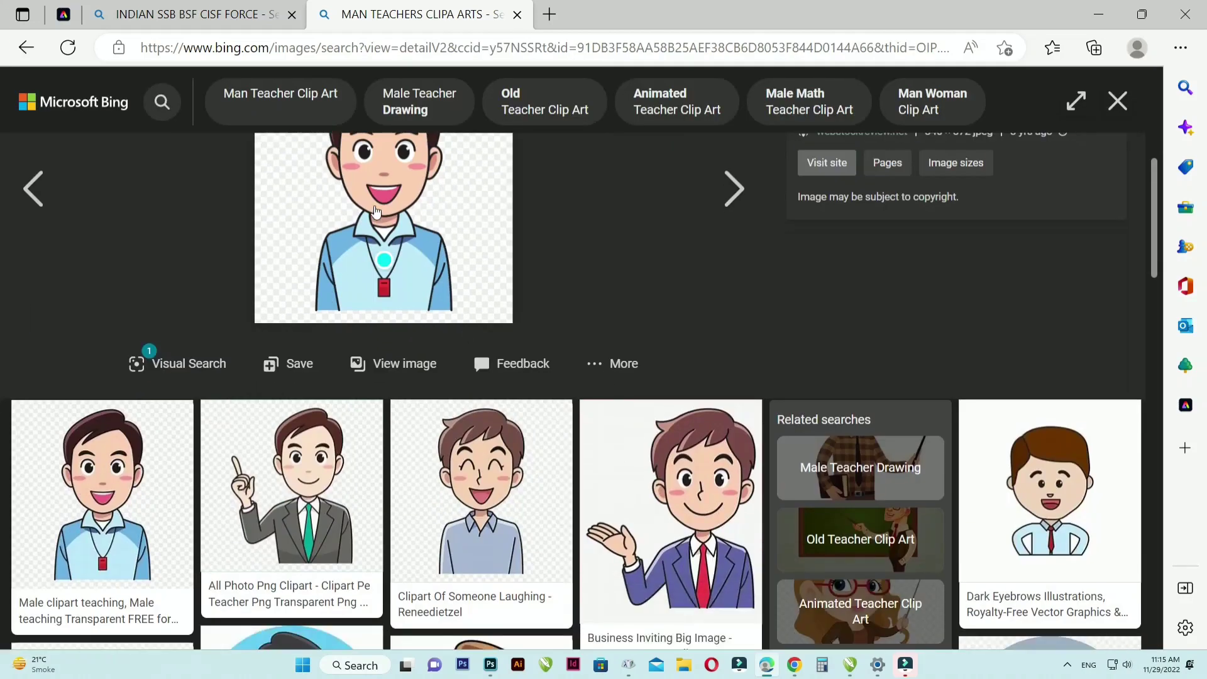
{"action": "scroll", "coordinate": [98, 533], "scroll_direction": "down", "scroll_amount": 3}
{"action": "left_click", "coordinate": [472, 509]}
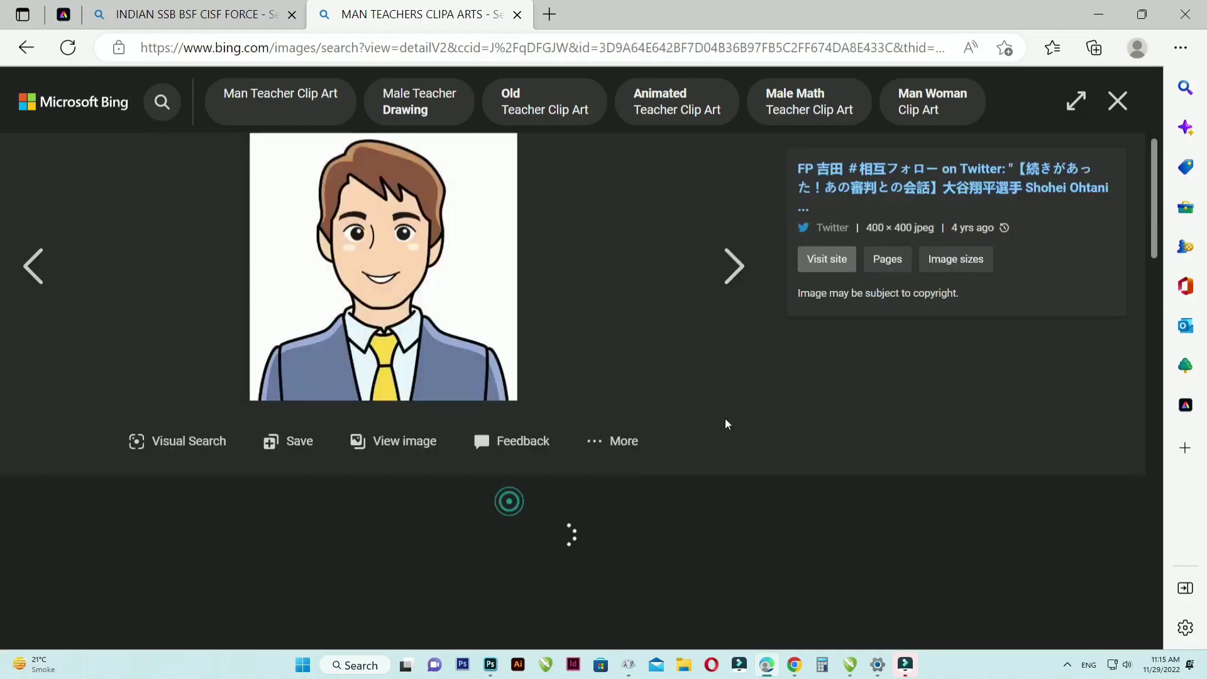
{"action": "right_click", "coordinate": [366, 224]}
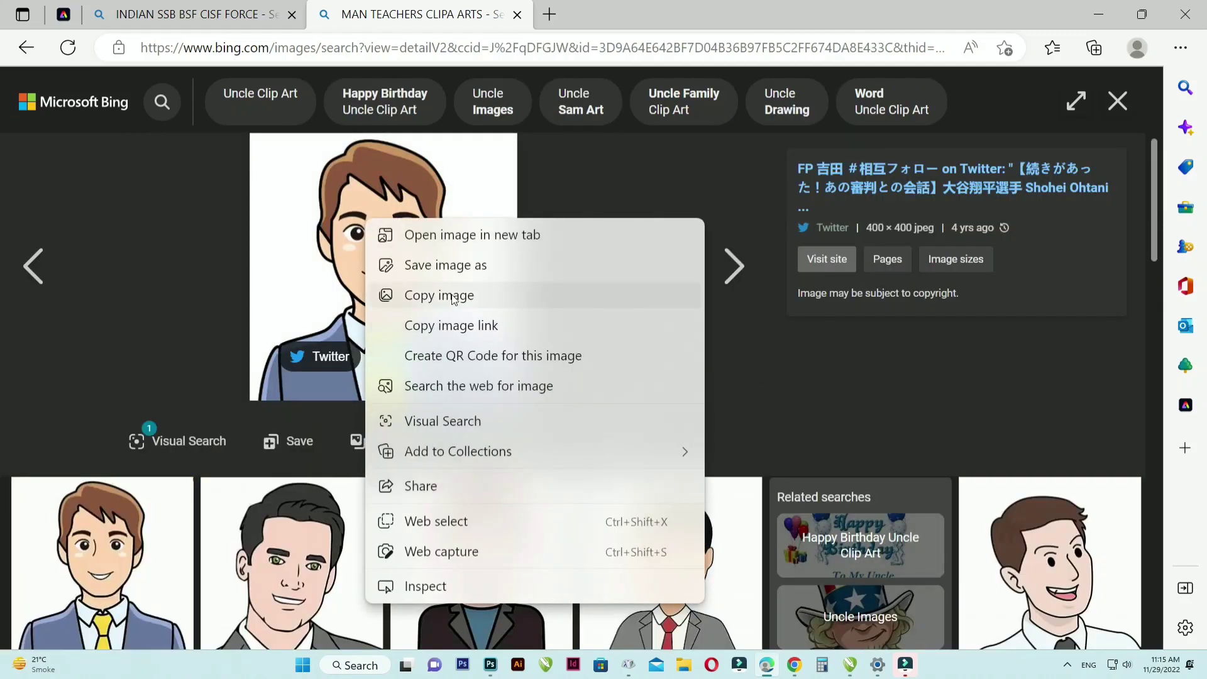
{"action": "left_click", "coordinate": [454, 295]}
- Switch to CorelDRAW, paste the teacher image, scale it to about 1.98 inches square and place it below the ITBP tag
{"action": "left_click", "coordinate": [1099, 14]}
{"action": "key", "text": "ctrl+v"}
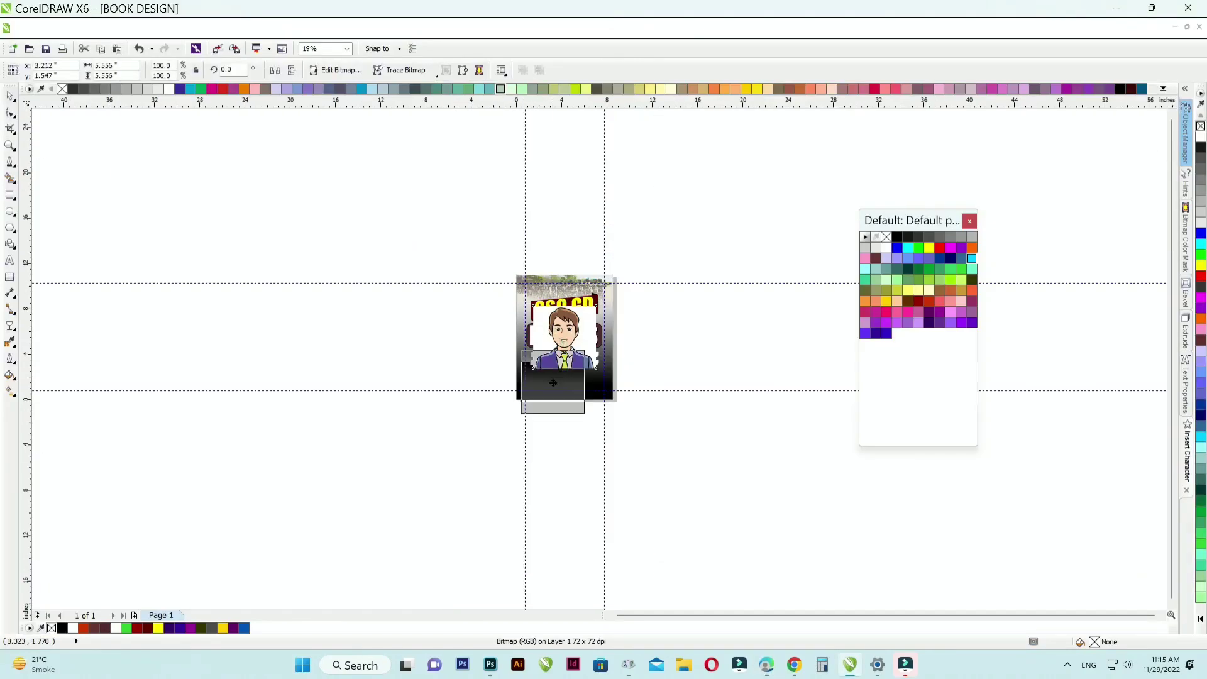
{"action": "left_click_drag", "start_coordinate": [662, 315], "coordinate": [495, 404]}
{"action": "scroll", "coordinate": [494, 405], "scroll_direction": "up", "scroll_amount": 2}
{"action": "left_click_drag", "start_coordinate": [621, 224], "coordinate": [649, 195]}
{"action": "mouse_move", "coordinate": [556, 274]}
{"action": "left_mouse_down"}
{"action": "mouse_move", "coordinate": [518, 301]}
{"action": "mouse_move", "coordinate": [559, 288]}
{"action": "left_mouse_up"}
{"action": "scroll", "coordinate": [561, 288], "scroll_direction": "down", "scroll_amount": 2}
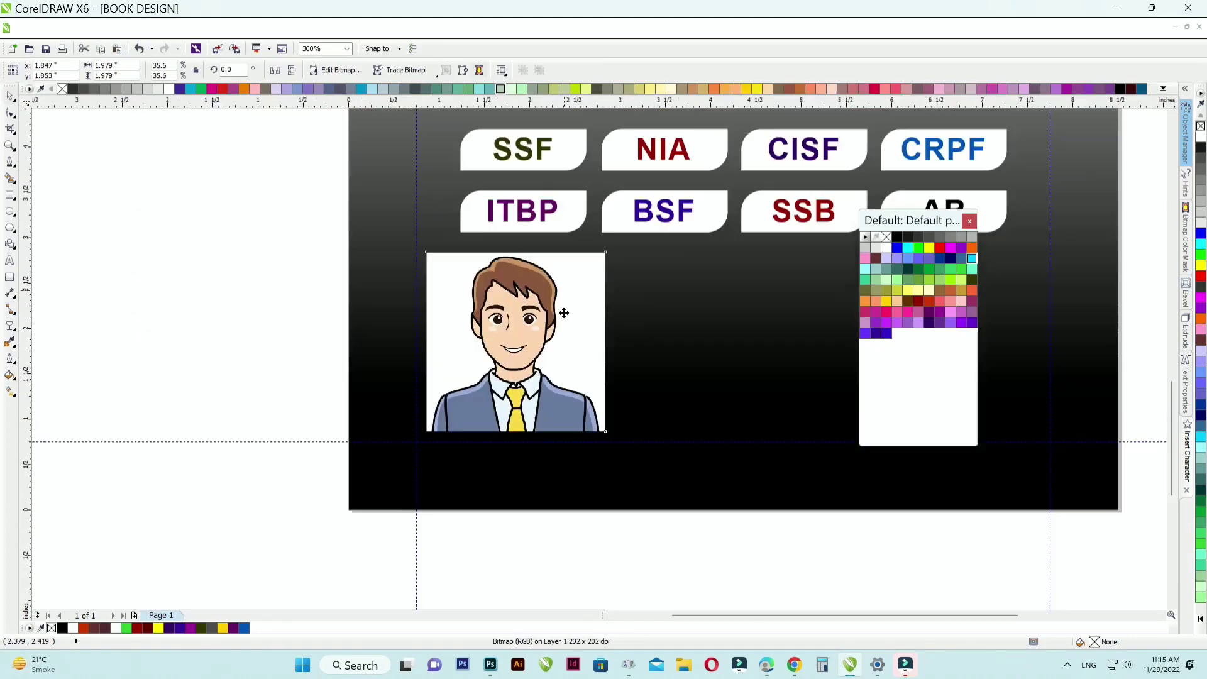
- Deselect the teacher image, fit the whole cover in view, and move the floating colour palette farther from the page
{"action": "left_click", "coordinate": [326, 288]}
{"action": "key", "text": "F4"}
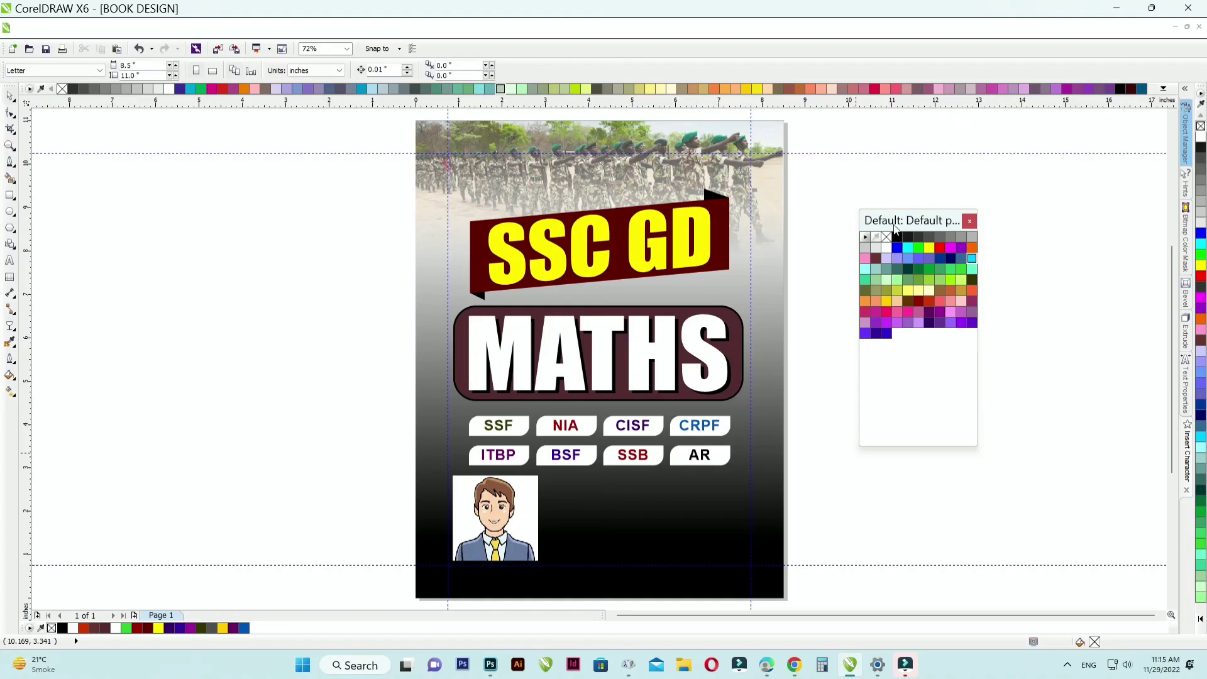
{"action": "left_click_drag", "start_coordinate": [894, 227], "coordinate": [946, 220]}
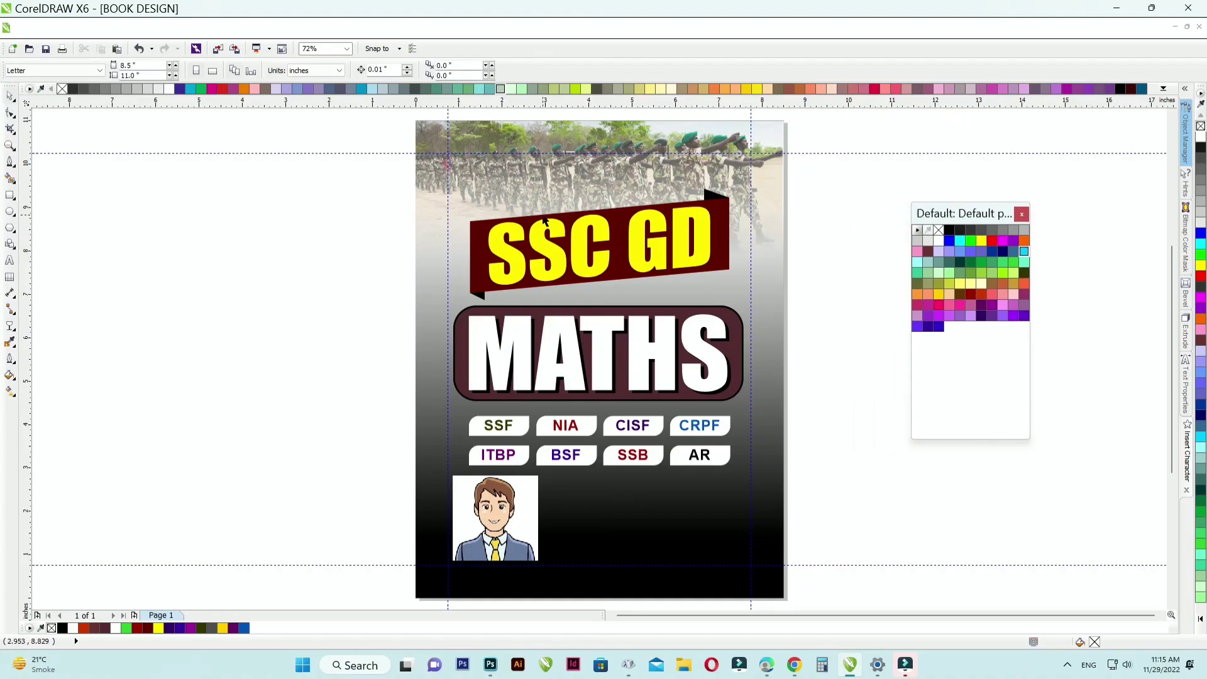